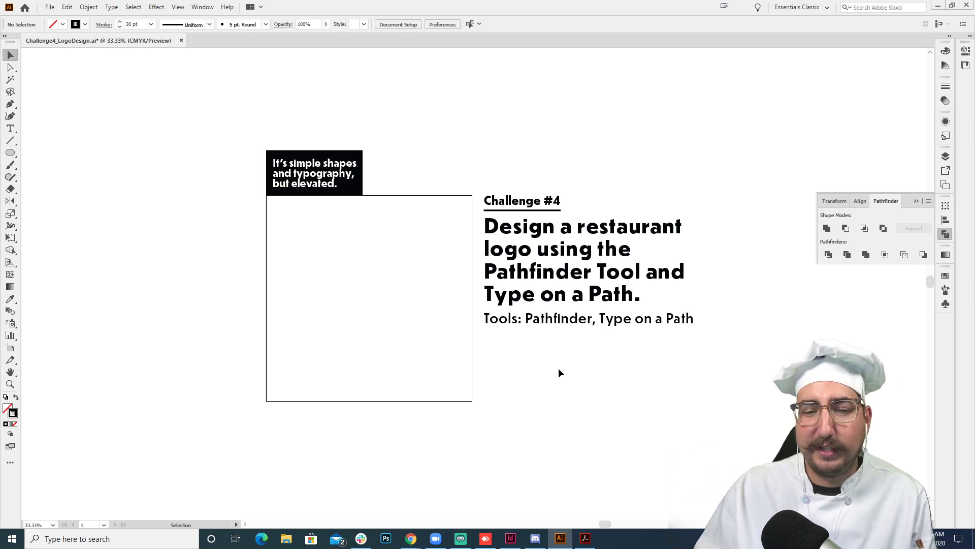
- Draw a wide rectangle about 425 by 99 px in the upper part of the empty square frame
{"action": "key", "text": "z"}
{"action": "left_click", "coordinate": [451, 288]}
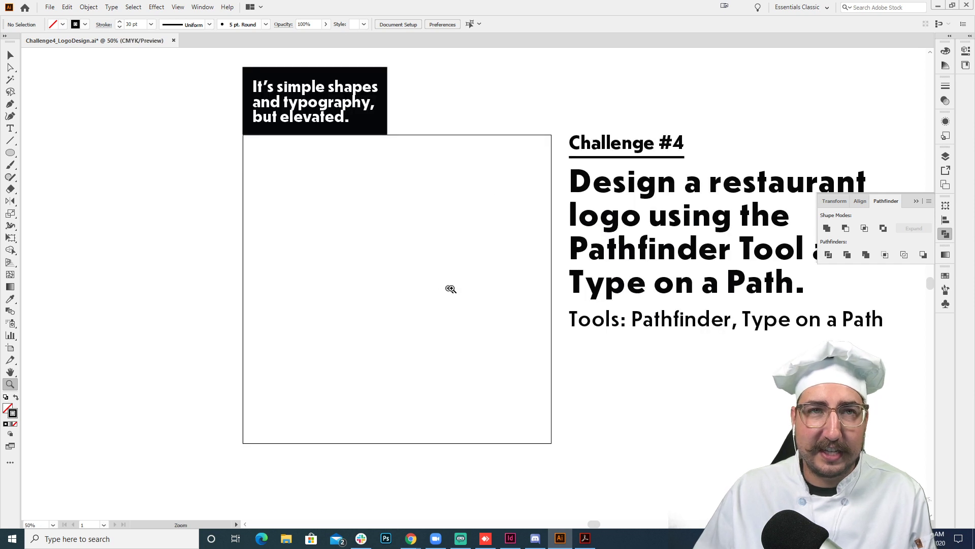
{"action": "left_click", "coordinate": [470, 287]}
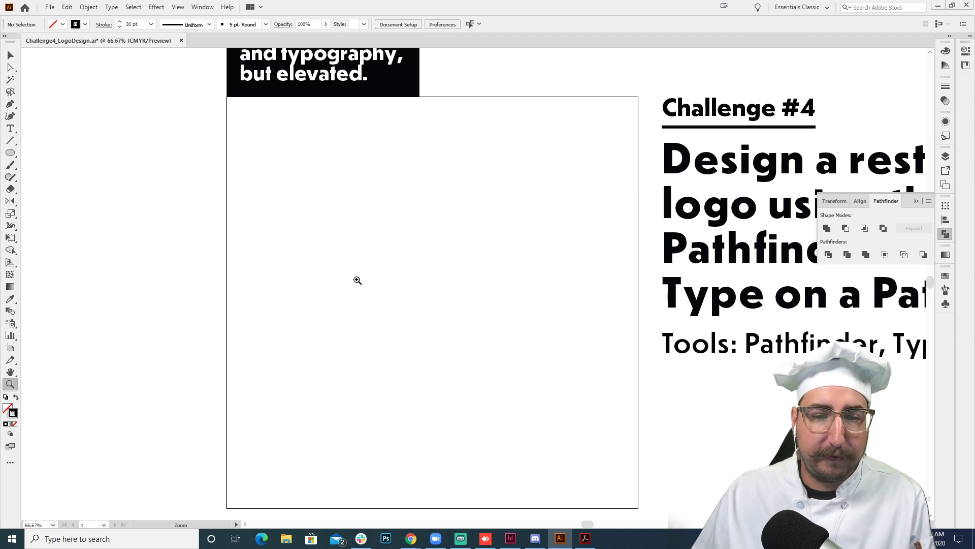
{"action": "key", "text": "t"}
{"action": "left_click", "coordinate": [15, 59]}
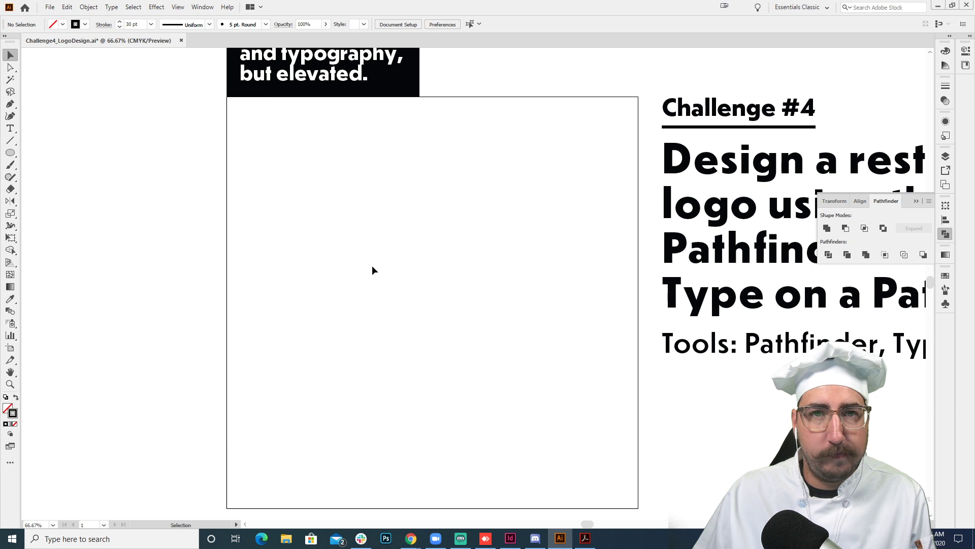
{"action": "key", "text": "t"}
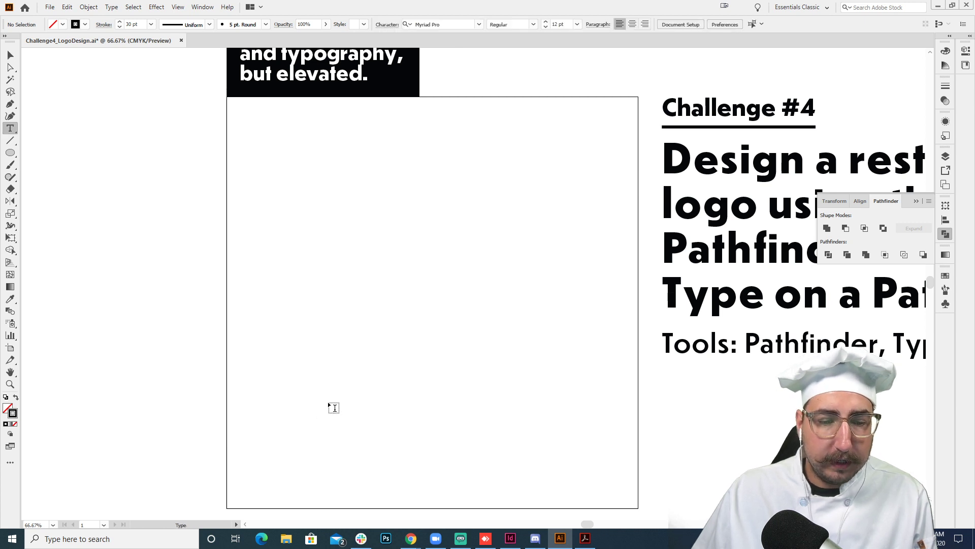
{"action": "key", "text": "v"}
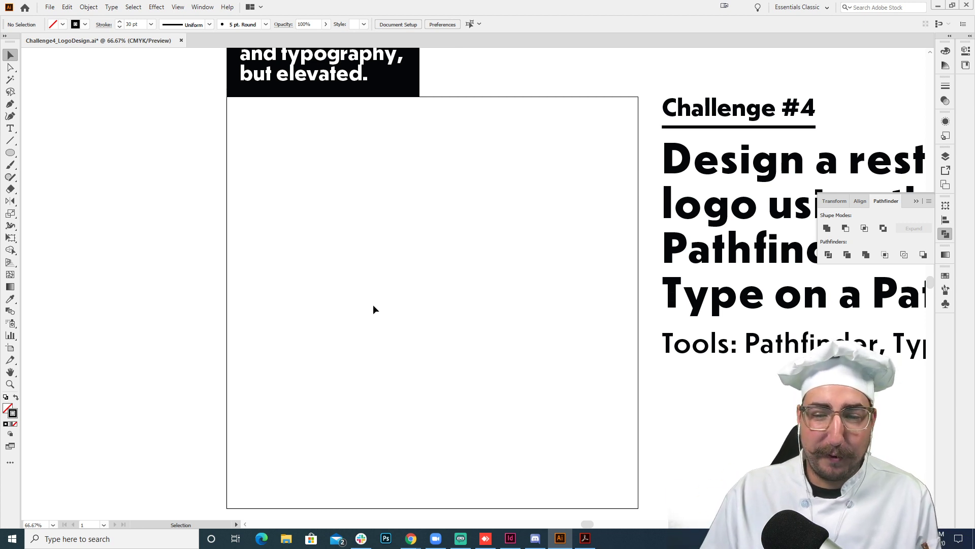
{"action": "key", "text": "l"}
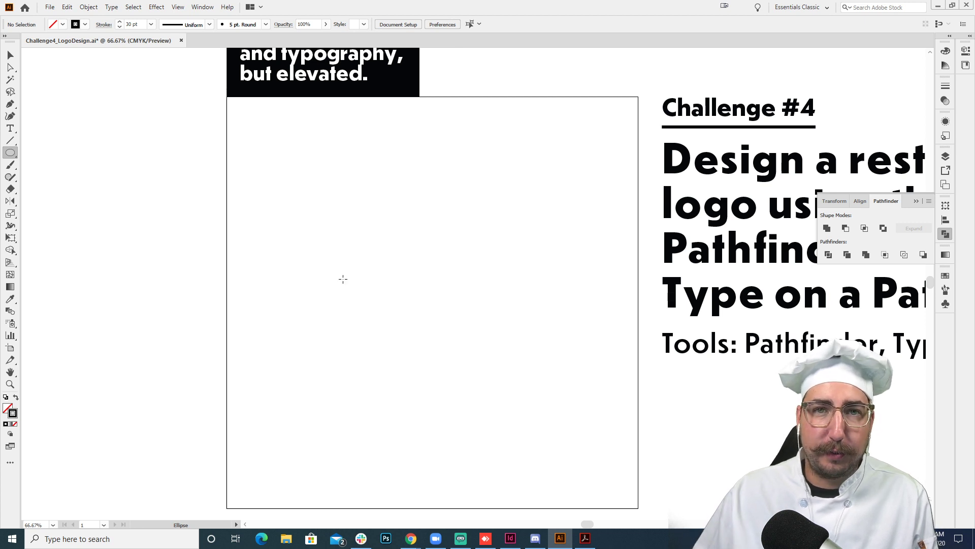
{"action": "key", "text": "m"}
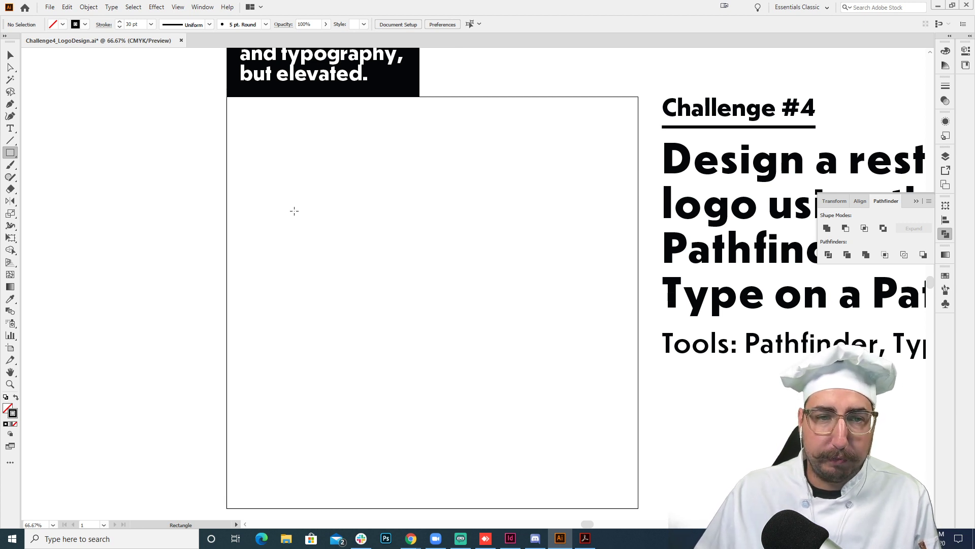
{"action": "left_click_drag", "start_coordinate": [270, 196], "coordinate": [433, 233]}
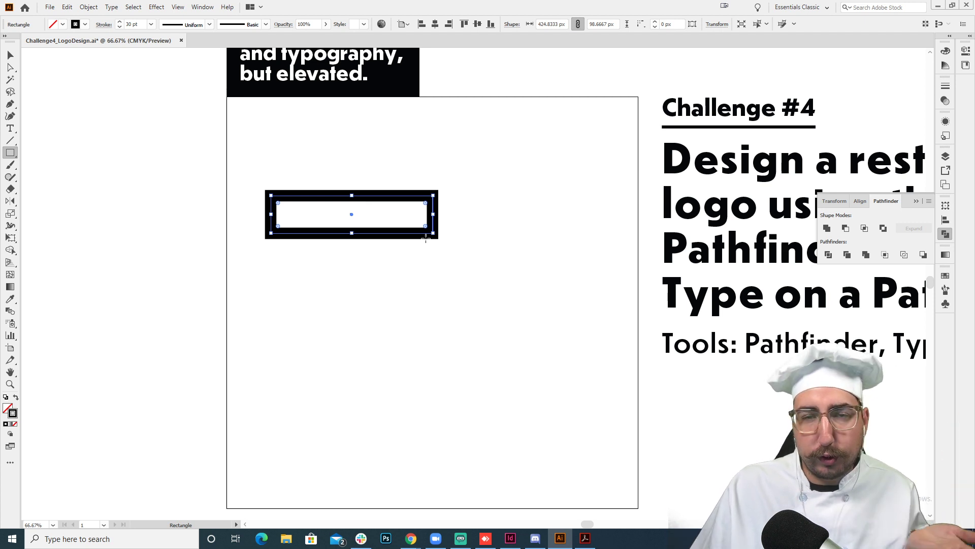
{"action": "key", "text": "v"}
{"action": "left_click", "coordinate": [277, 161]}
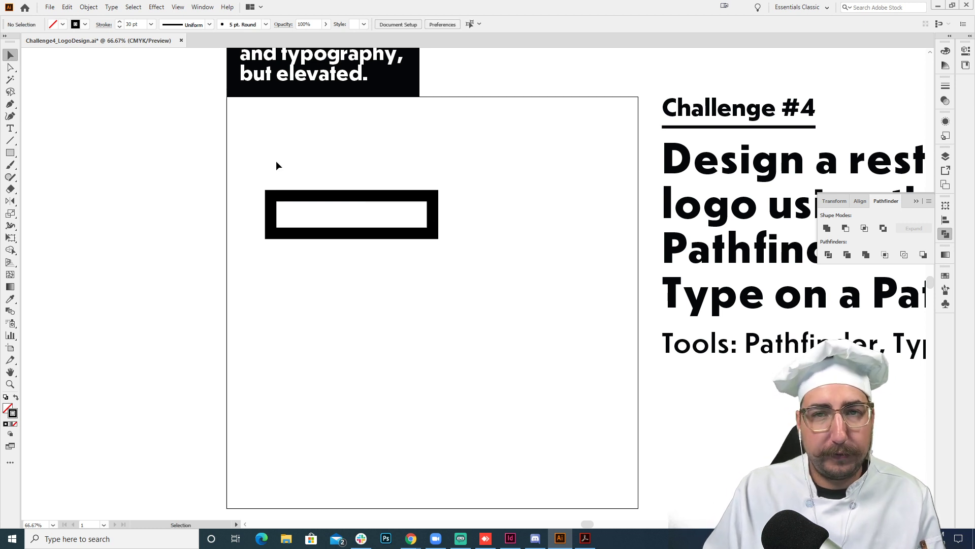
- Draw a circle about 99 px in diameter inside the rectangle, touching its left, top and bottom edges
{"action": "left_click", "coordinate": [10, 153]}
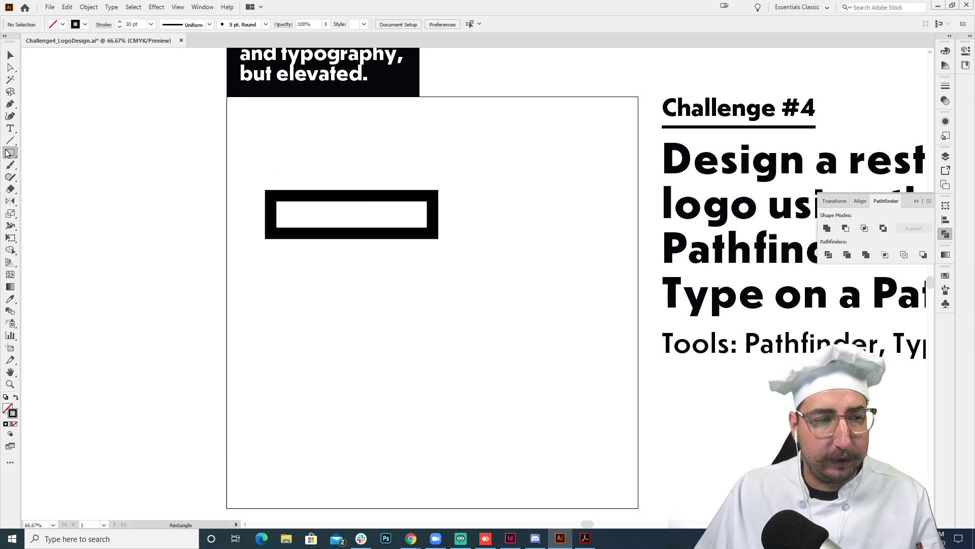
{"action": "left_click", "coordinate": [56, 177]}
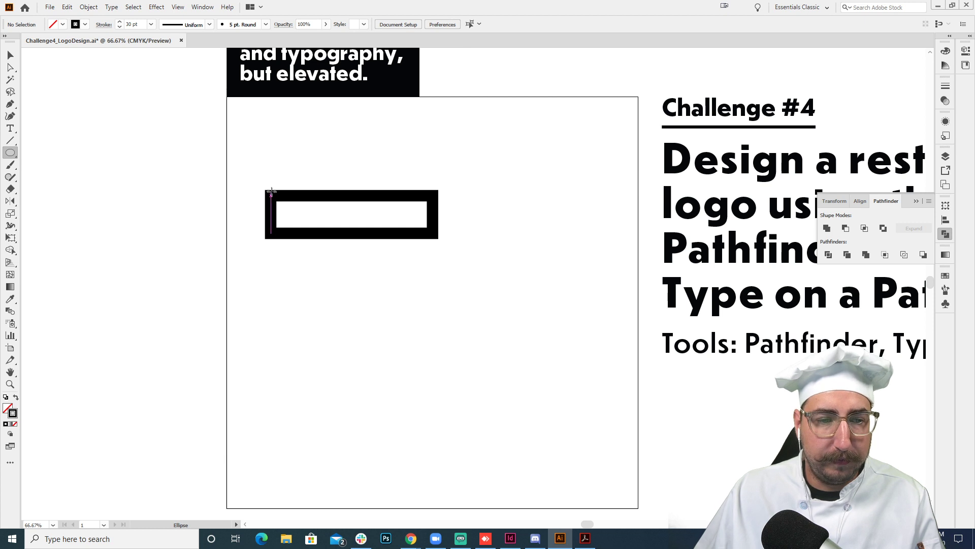
{"action": "left_click_drag", "start_coordinate": [272, 196], "coordinate": [310, 232]}
{"action": "key", "text": "v"}
{"action": "left_click", "coordinate": [359, 168]}
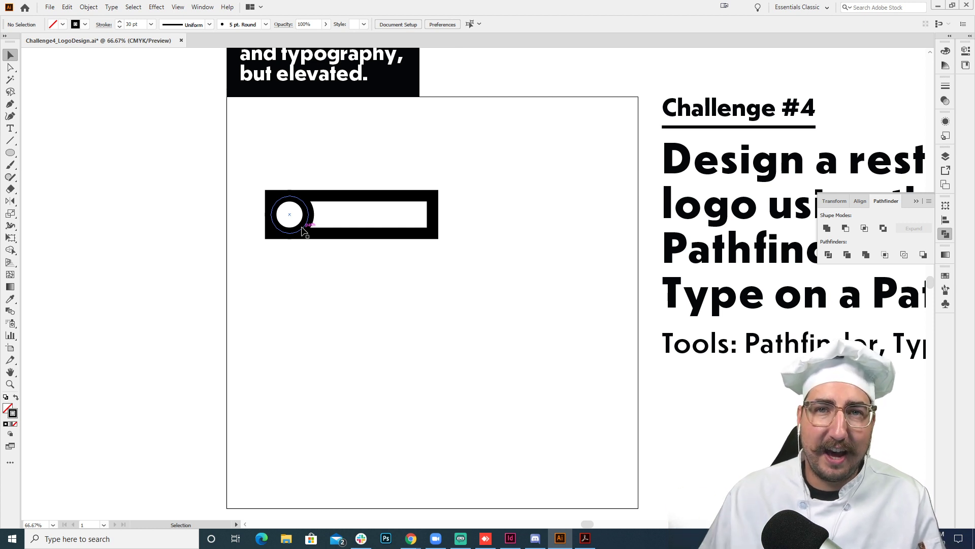
- Check the circle's fit against the rectangle's edges in outline view and return to preview
{"action": "key", "text": "z"}
{"action": "left_click", "coordinate": [370, 227]}
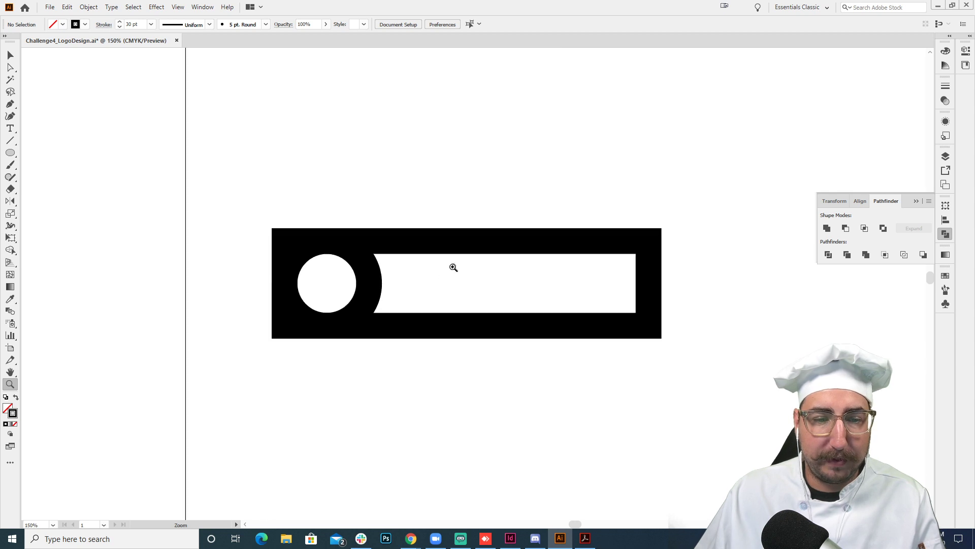
{"action": "left_click", "coordinate": [458, 265]}
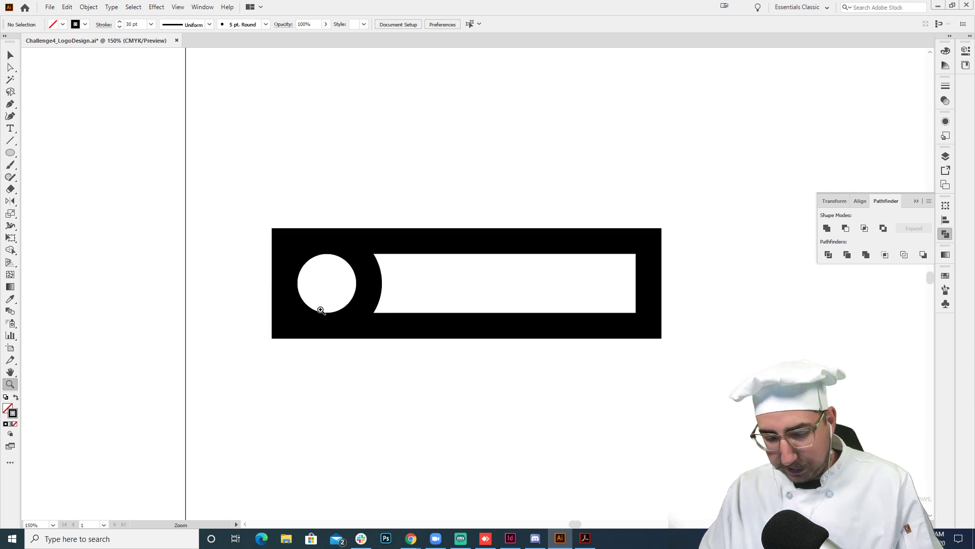
{"action": "key", "text": "ctrl+y"}
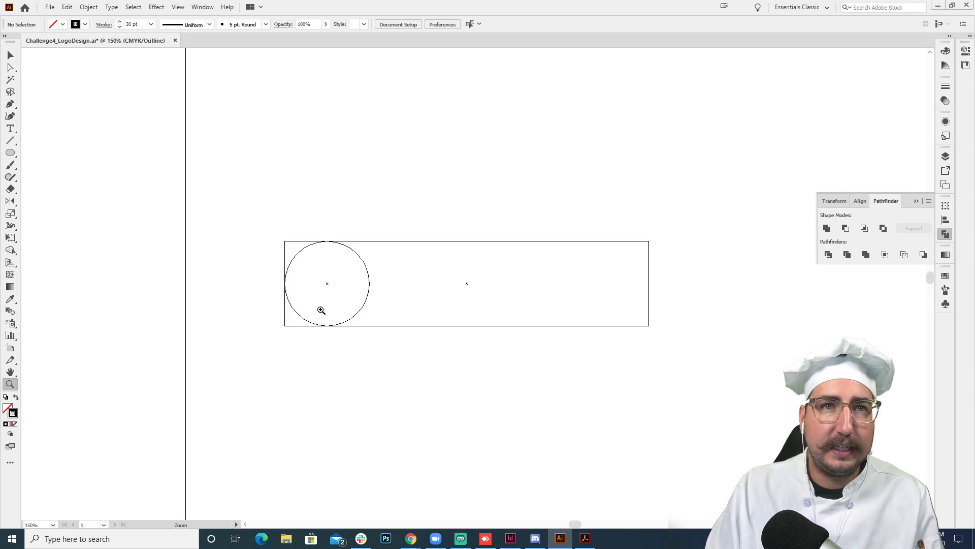
{"action": "key", "text": "ctrl+y"}
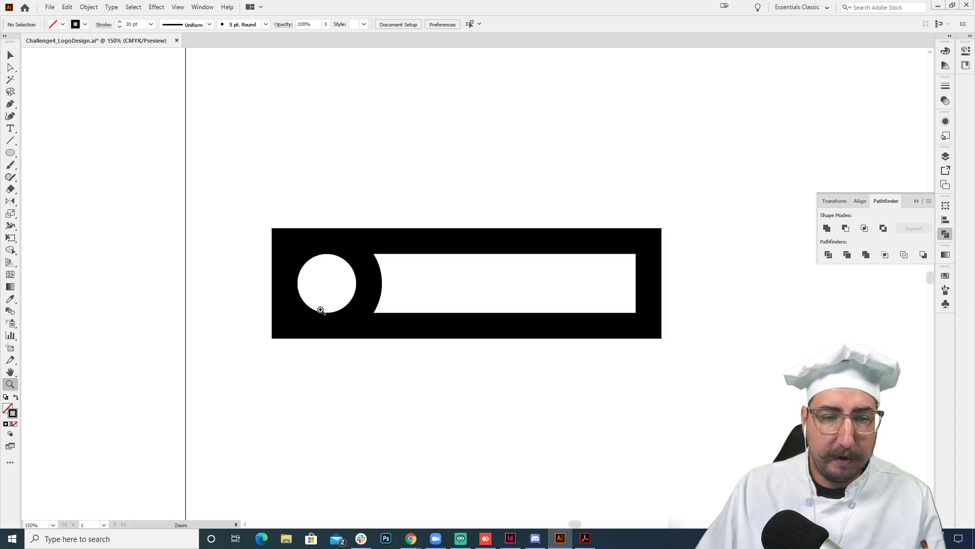
- Delete the circle's right and top anchor points, leaving only its lower-left quarter arc
{"action": "key", "text": "v"}
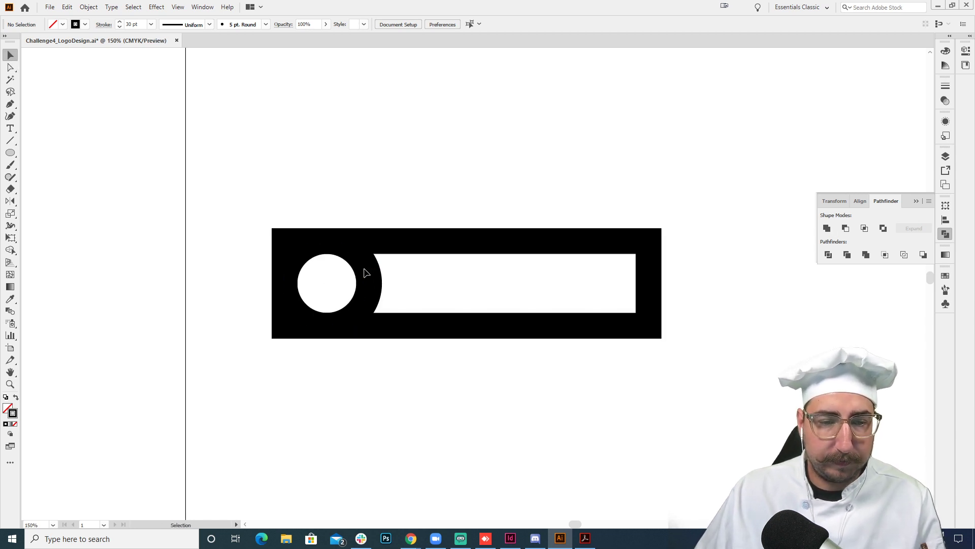
{"action": "key", "text": "a"}
{"action": "left_click", "coordinate": [370, 283]}
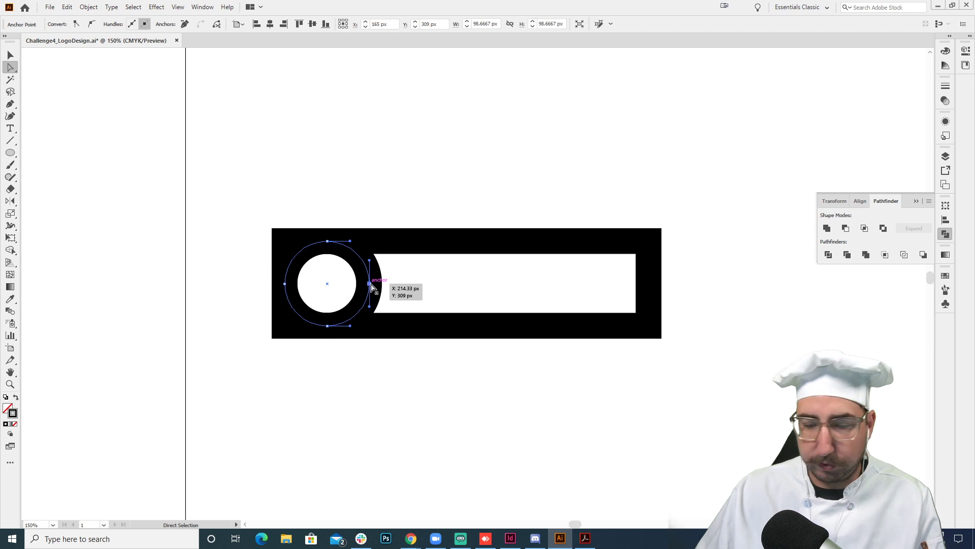
{"action": "key", "text": "Delete"}
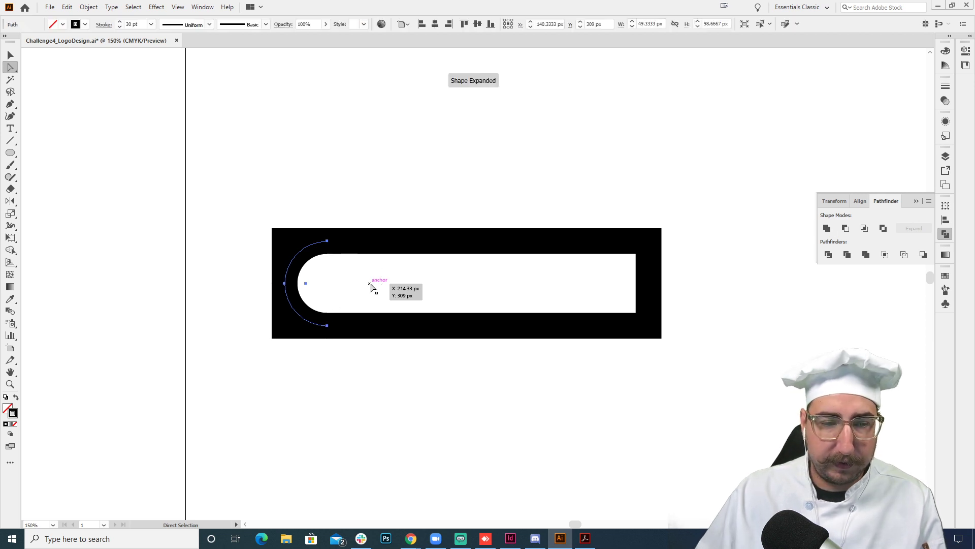
{"action": "left_click", "coordinate": [327, 240]}
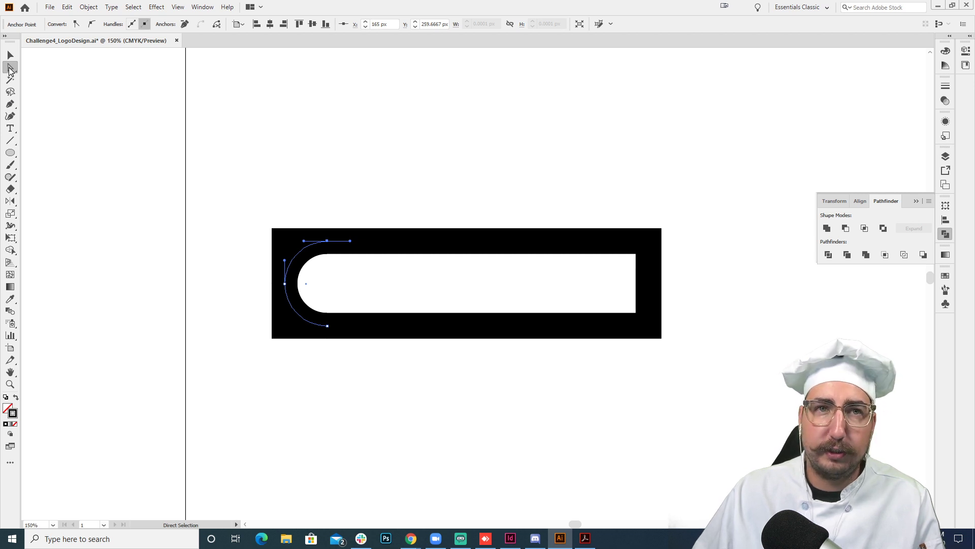
{"action": "key", "text": "Delete"}
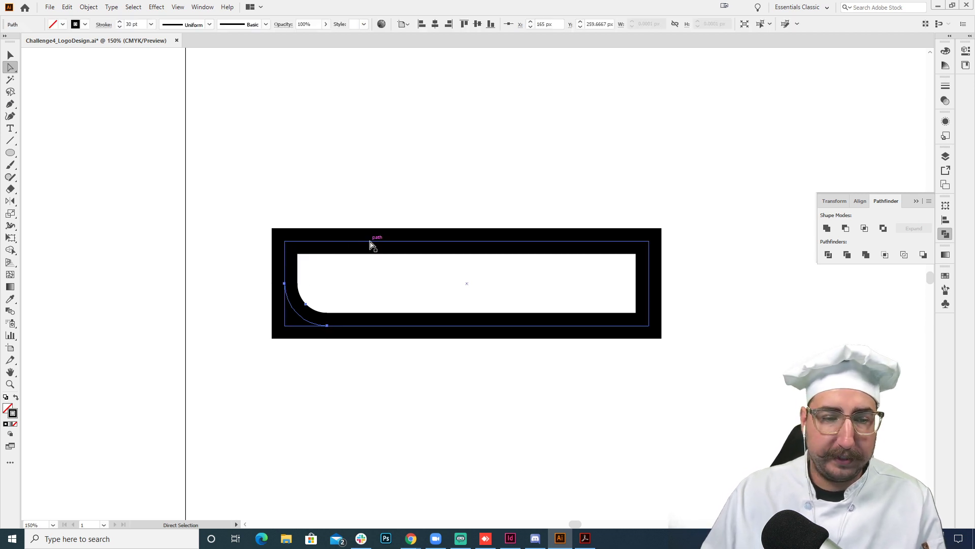
- Try deleting the rectangle's lower-left corner anchor point and undo the deletion
{"action": "left_click", "coordinate": [286, 265]}
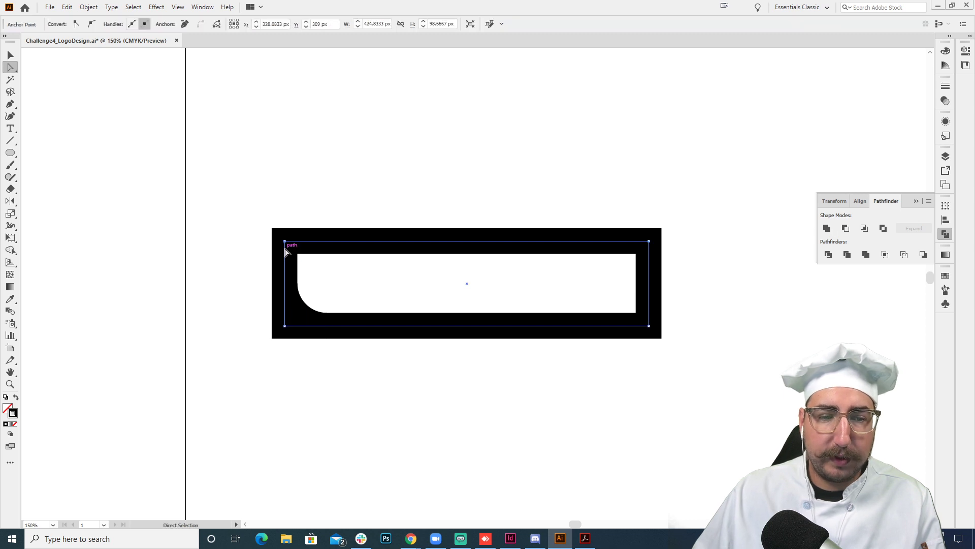
{"action": "left_click", "coordinate": [284, 326]}
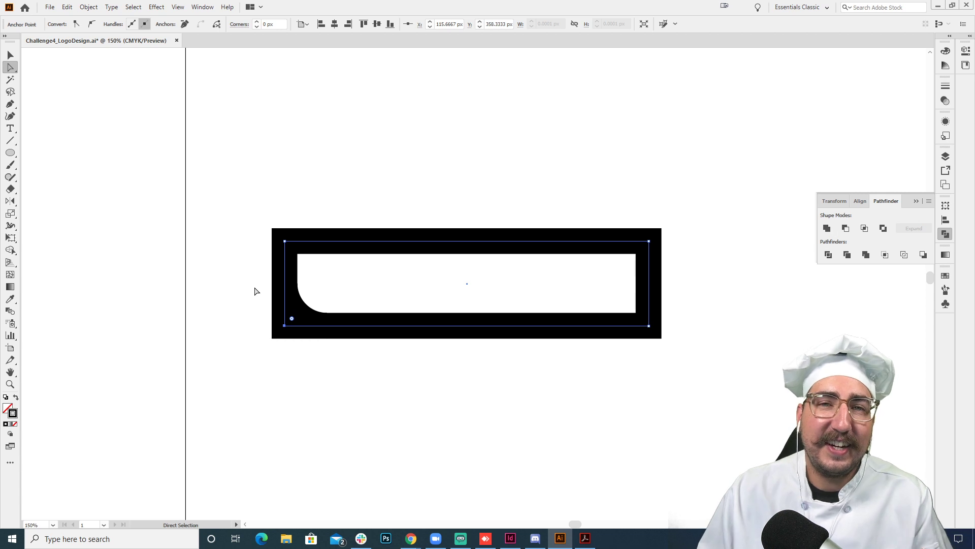
{"action": "key", "text": "Delete"}
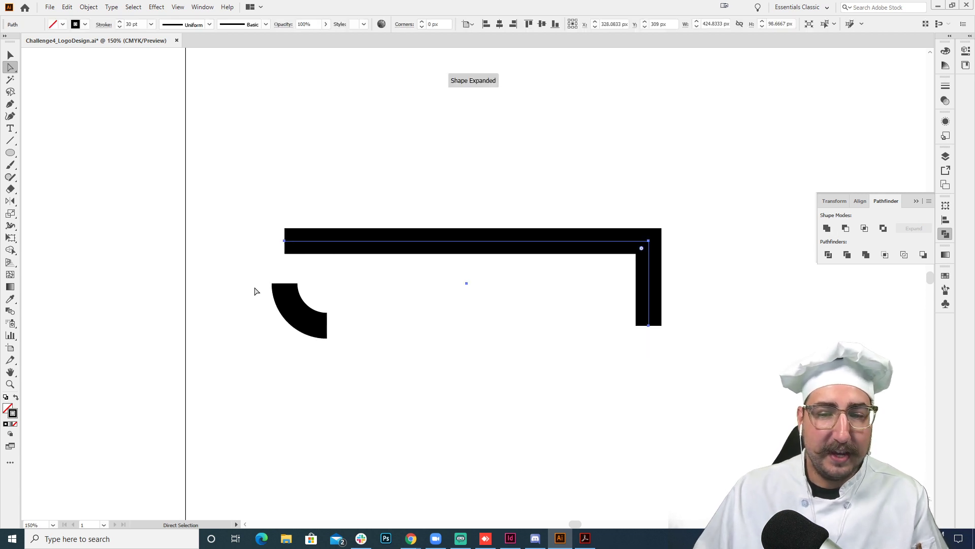
{"action": "key", "text": "ctrl+z"}
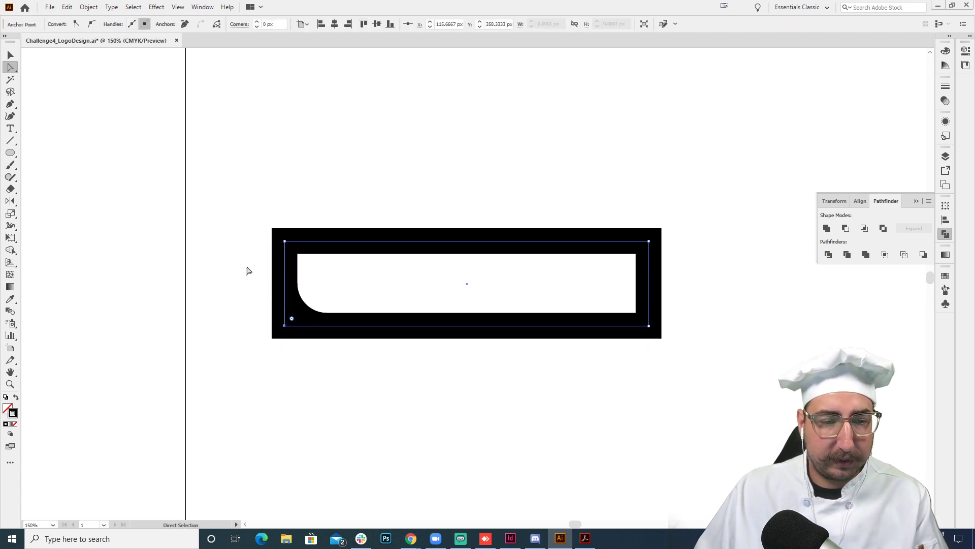
- Delete the rectangle's left edge segment and connect its open upper-left end to the arc's upper end with the Pen tool
{"action": "left_click", "coordinate": [257, 263]}
{"action": "left_click", "coordinate": [285, 267]}
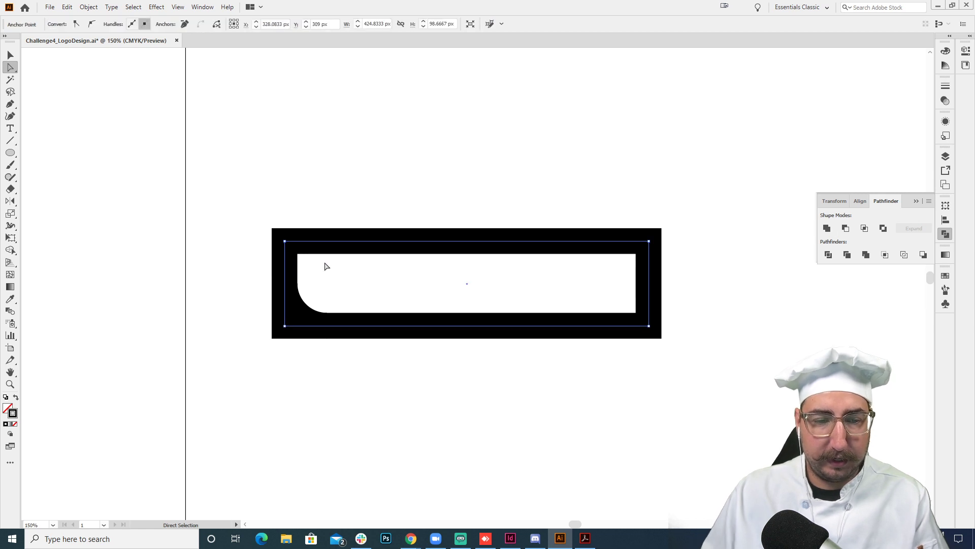
{"action": "key", "text": "Delete"}
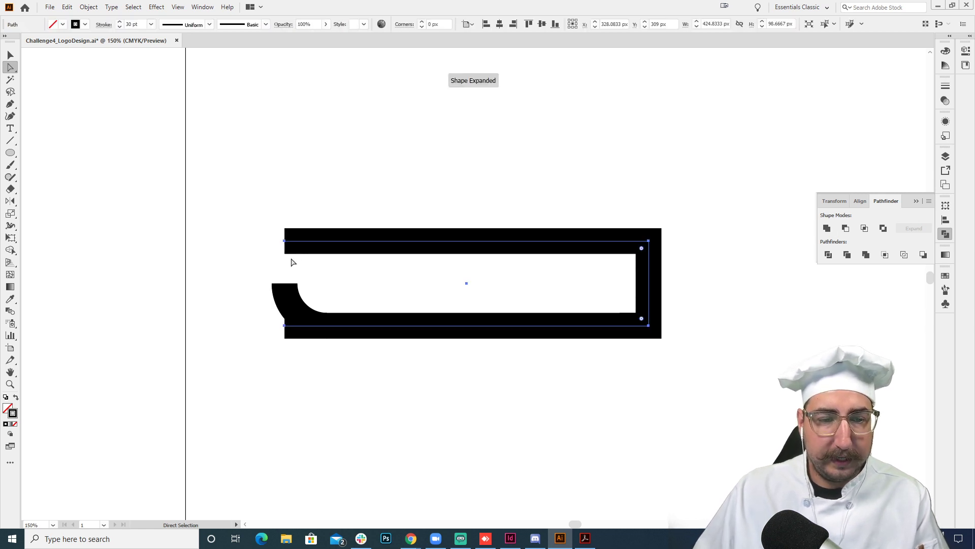
{"action": "key", "text": "p"}
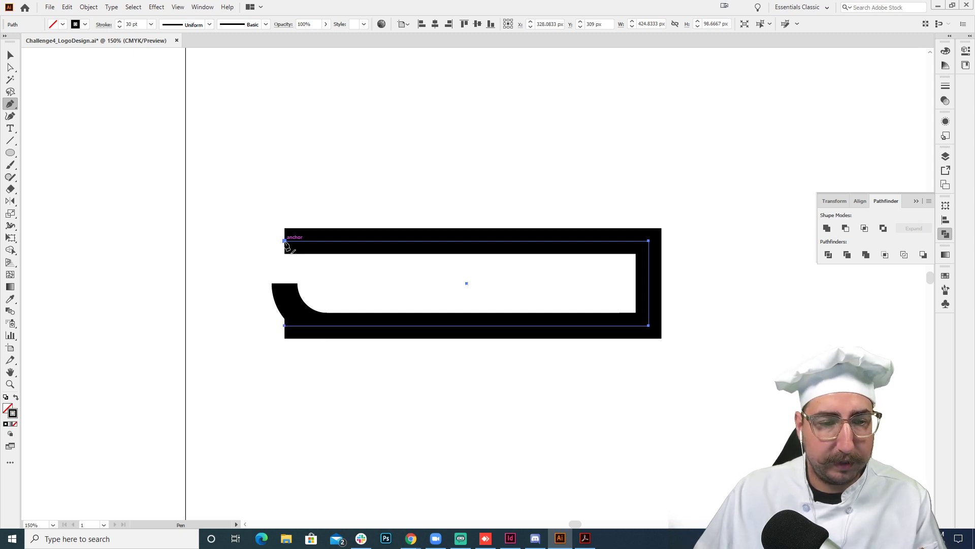
{"action": "left_click", "coordinate": [285, 241]}
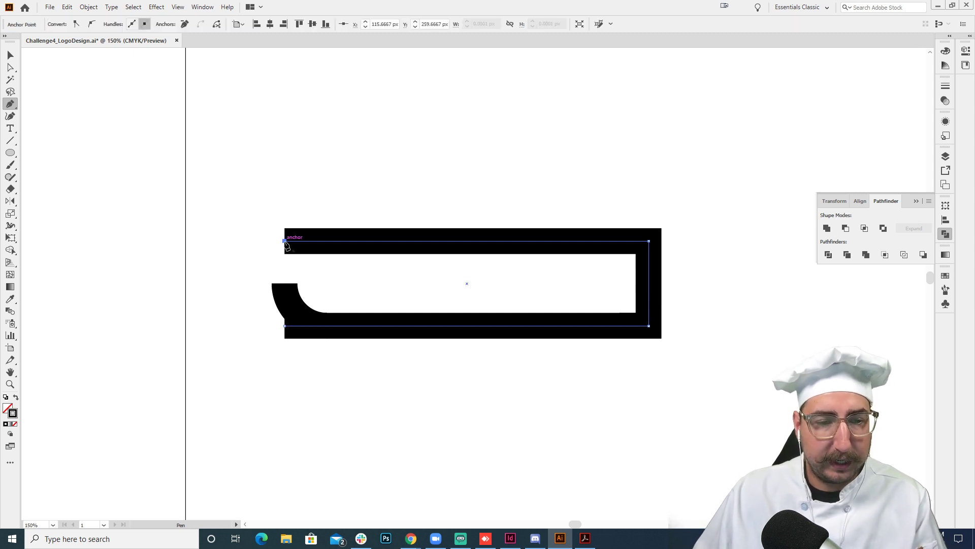
{"action": "left_click", "coordinate": [285, 284]}
- Move the bottom edge's open left end horizontally past the arc to about X 211 px and join it to the arc's lower end
{"action": "key", "text": "a"}
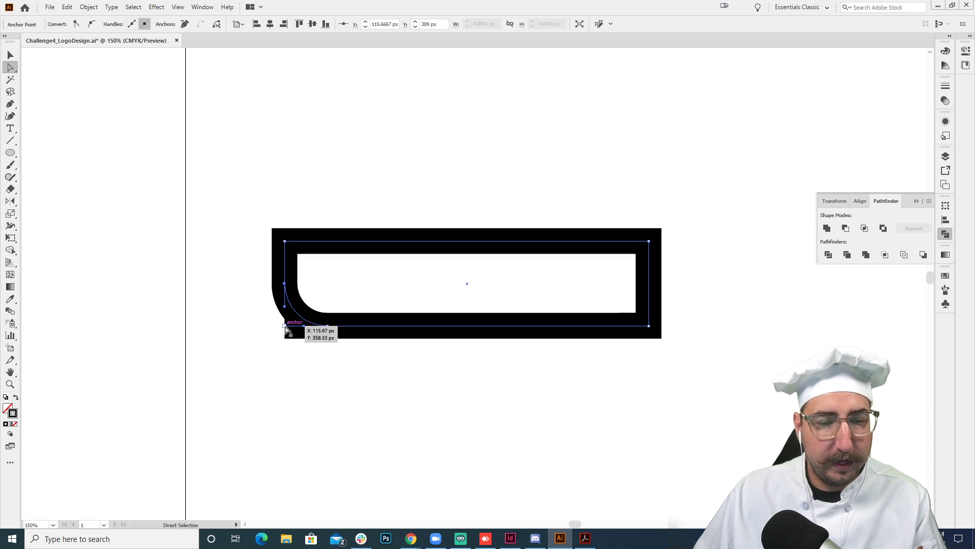
{"action": "left_click", "coordinate": [285, 327]}
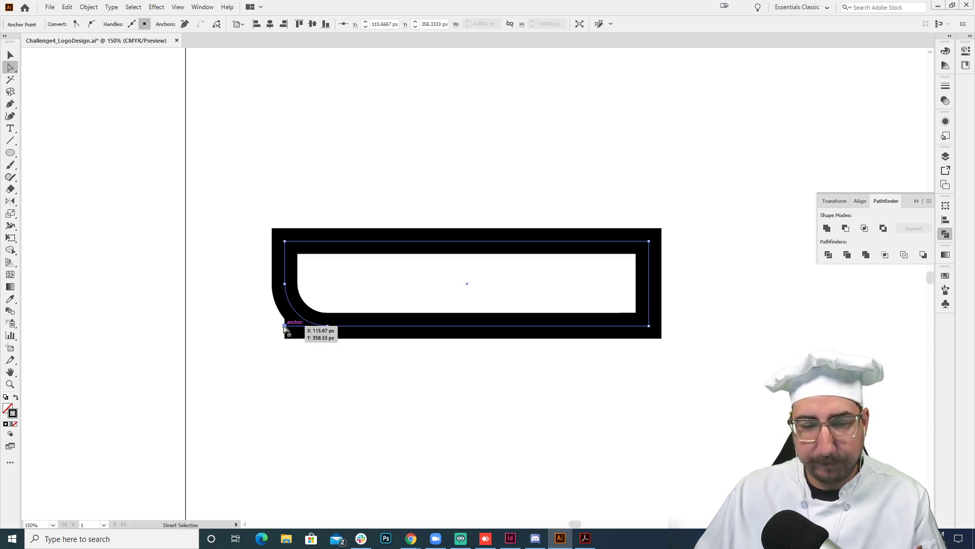
{"action": "left_click_drag", "start_coordinate": [285, 328], "coordinate": [367, 328]}
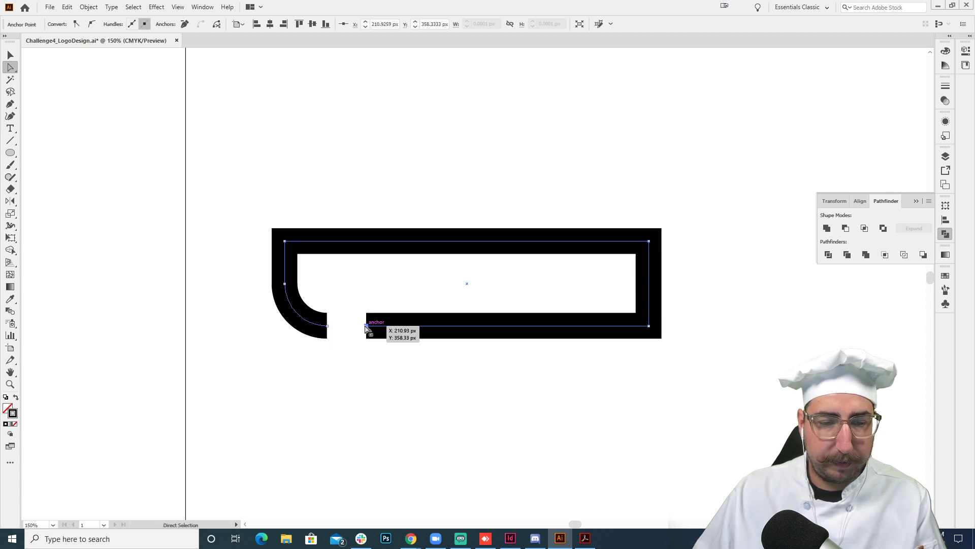
{"action": "left_click", "coordinate": [354, 311]}
{"action": "left_click", "coordinate": [364, 328]}
{"action": "key", "text": "p"}
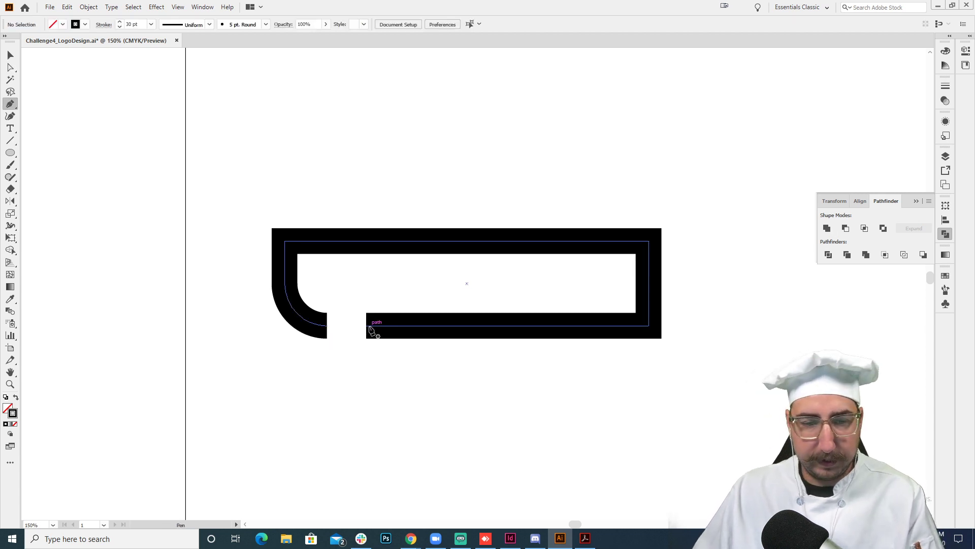
{"action": "left_click", "coordinate": [326, 325]}
{"action": "key", "text": "v"}
{"action": "left_click", "coordinate": [388, 189]}
{"action": "key", "text": "z"}
{"action": "left_click", "coordinate": [501, 326], "text": "alt"}
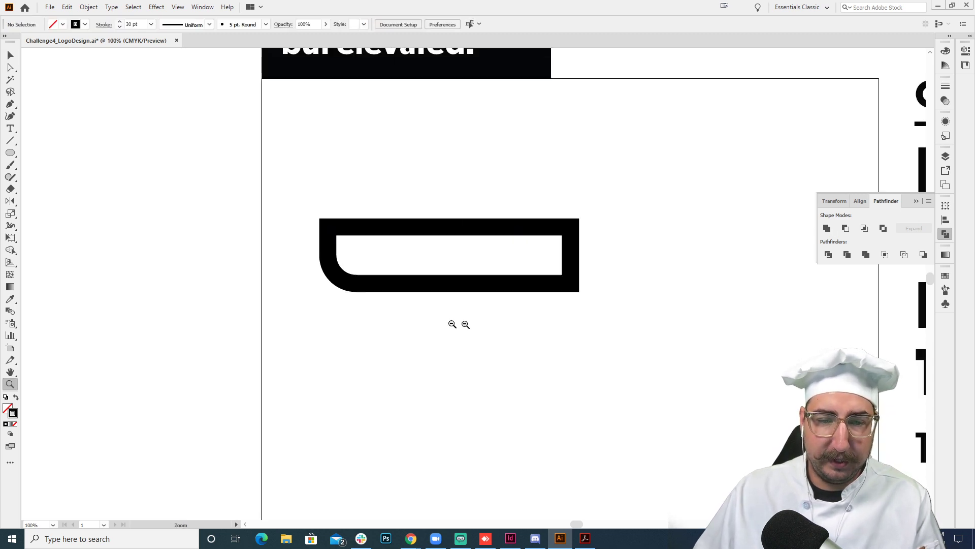
{"action": "left_click", "coordinate": [428, 320], "text": "alt"}
{"action": "left_click", "coordinate": [428, 316], "text": "alt"}
{"action": "left_click_drag", "start_coordinate": [461, 294], "coordinate": [405, 307]}
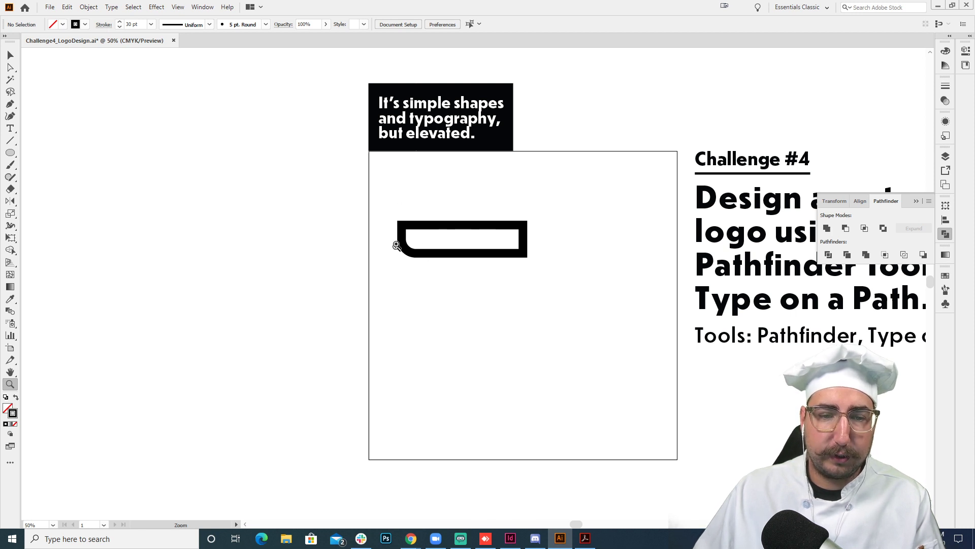
- Shorten the rounded-corner shape to about 355 px wide by moving its right-hand anchor points left
{"action": "key", "text": "a"}
{"action": "left_click_drag", "start_coordinate": [492, 193], "coordinate": [557, 297]}
{"action": "key", "text": "shift+Left"}
{"action": "key", "text": "shift+Left"}
{"action": "key", "text": "shift+Left"}
{"action": "key", "text": "shift+Left"}
{"action": "key", "text": "shift+Left"}
{"action": "key", "text": "shift+Left"}
{"action": "key", "text": "shift+Left"}
{"action": "key", "text": "shift+Left"}
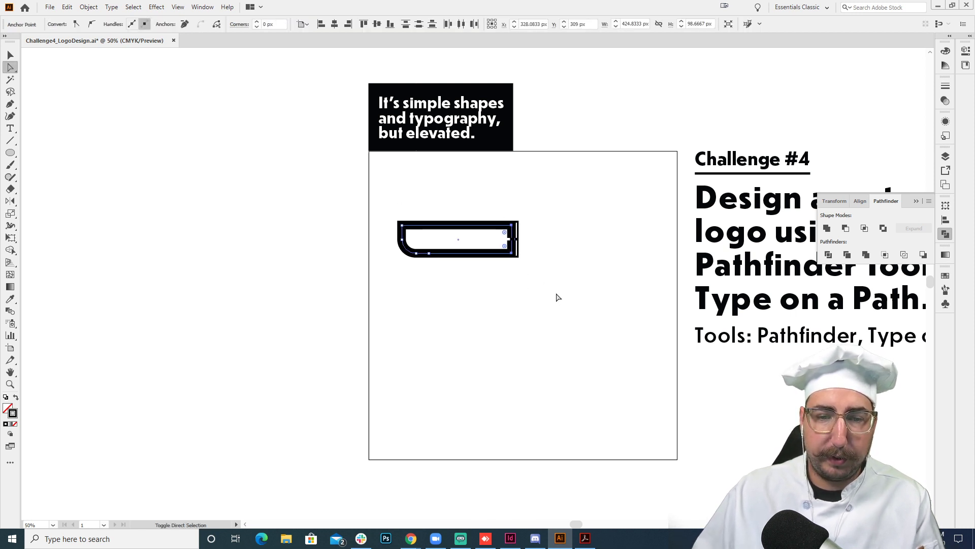
{"action": "key", "text": "v"}
{"action": "left_click", "coordinate": [556, 295]}
- Duplicate the shape straight down so the copy's top edge overlaps the original's bottom edge
{"action": "key", "text": "z"}
{"action": "left_click", "coordinate": [494, 291]}
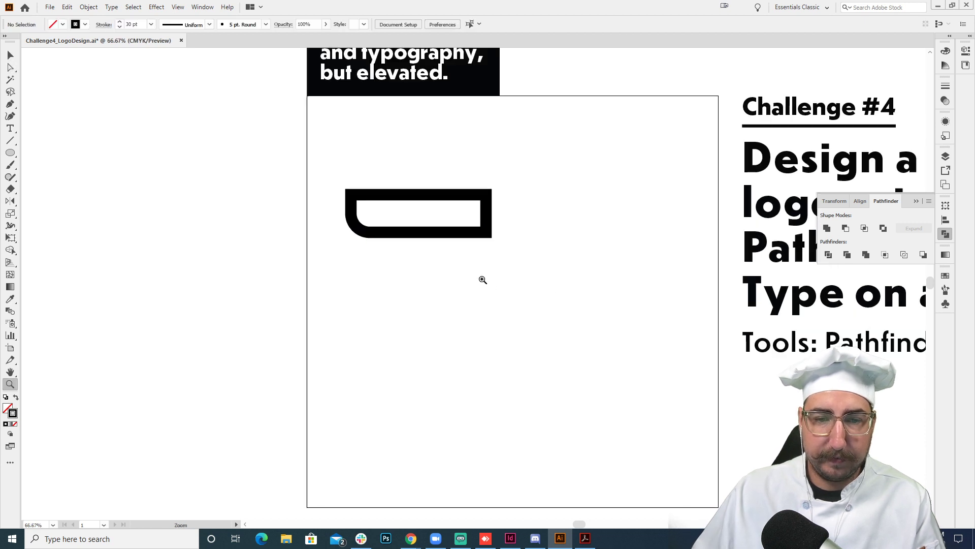
{"action": "left_click", "coordinate": [482, 280]}
{"action": "left_click_drag", "start_coordinate": [465, 245], "coordinate": [394, 284]}
{"action": "key", "text": "v"}
{"action": "left_click", "coordinate": [307, 204]}
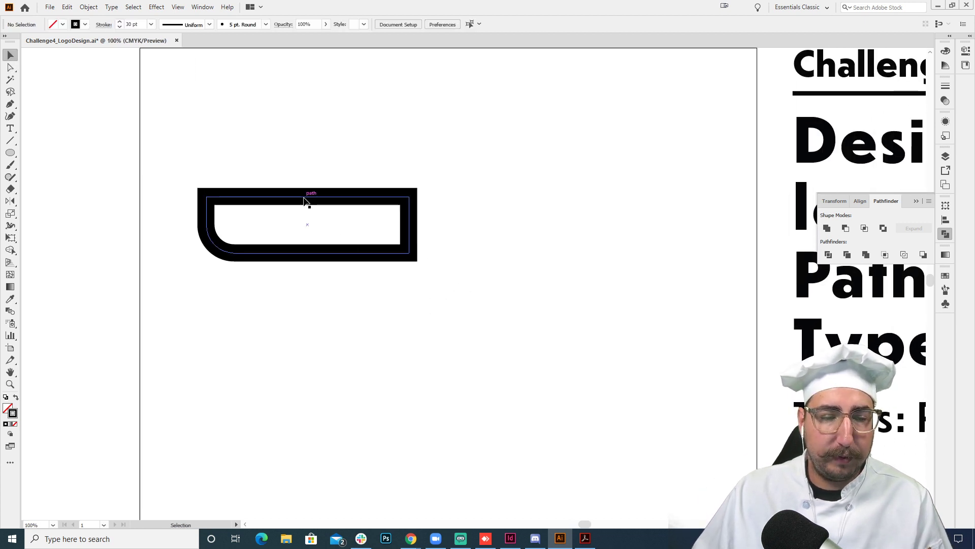
{"action": "left_click_drag", "start_coordinate": [307, 204], "coordinate": [307, 256]}
- Shorten the lower copy to about 255 px wide by moving its left-hand anchor points right in isolation mode
{"action": "double_click", "coordinate": [283, 314]}
{"action": "key", "text": "a"}
{"action": "left_click_drag", "start_coordinate": [280, 220], "coordinate": [165, 372]}
{"action": "key", "text": "shift+Right"}
{"action": "key", "text": "shift+Right"}
{"action": "key", "text": "shift+Right"}
{"action": "key", "text": "shift+Right"}
{"action": "key", "text": "shift+Right"}
{"action": "key", "text": "shift+Right"}
{"action": "key", "text": "shift+Right"}
{"action": "key", "text": "shift+Right"}
{"action": "key", "text": "shift+Right"}
{"action": "key", "text": "shift+Right"}
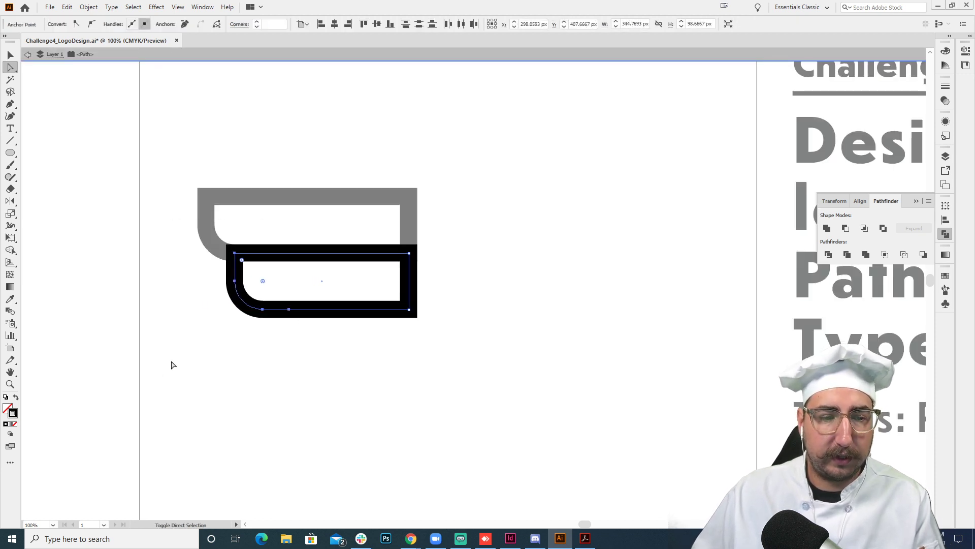
{"action": "key", "text": "shift+Right"}
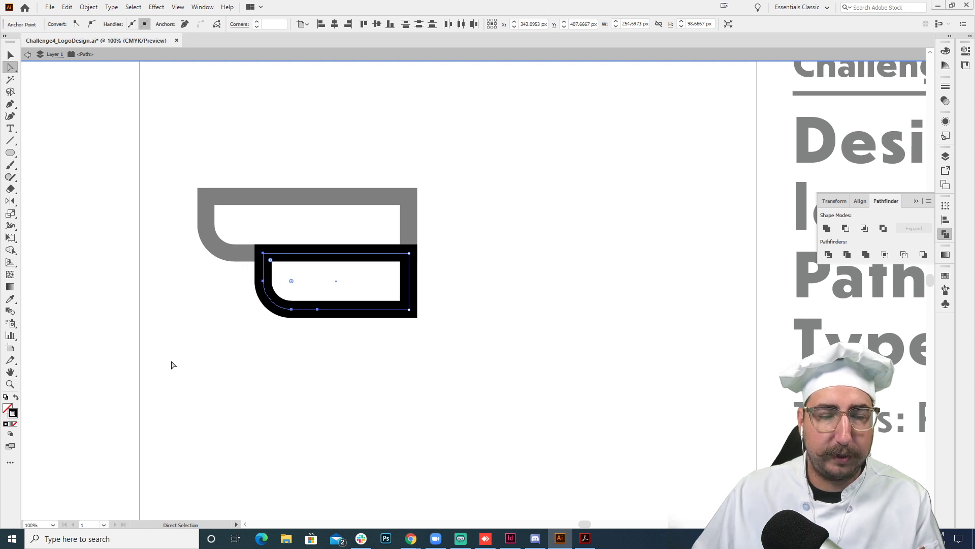
{"action": "key", "text": "v"}
{"action": "double_click", "coordinate": [386, 354]}
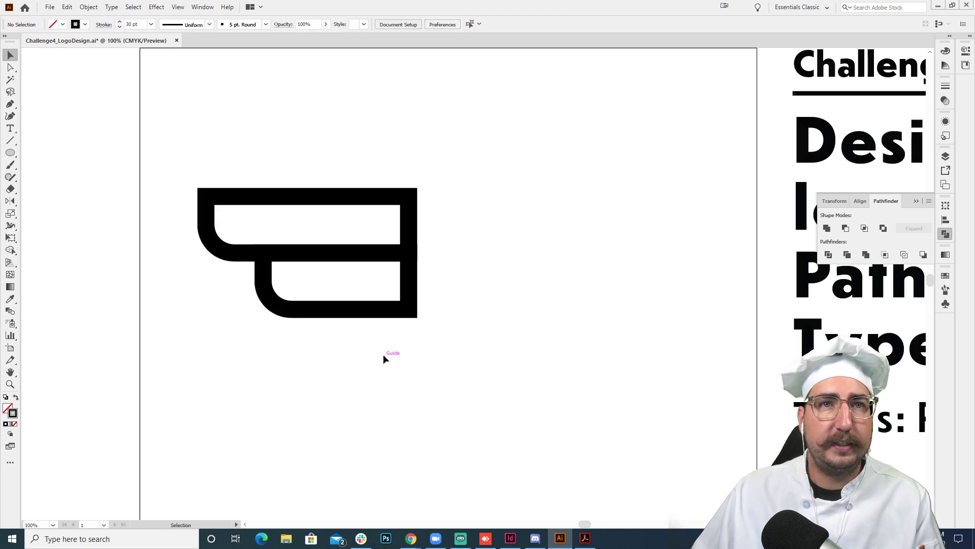
- Duplicate the second tier directly below itself and shorten the new copy from its left side to about 165 px wide
{"action": "left_click_drag", "start_coordinate": [359, 309], "coordinate": [360, 366]}
{"action": "double_click", "coordinate": [327, 367]}
{"action": "key", "text": "a"}
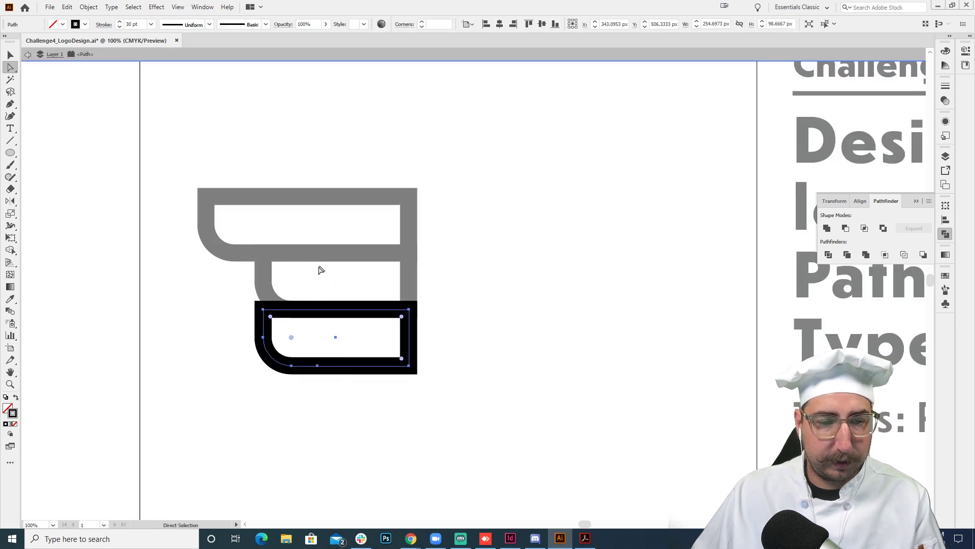
{"action": "left_click_drag", "start_coordinate": [324, 266], "coordinate": [216, 439]}
{"action": "key", "text": "shift+Right"}
{"action": "key", "text": "shift+Right"}
{"action": "key", "text": "shift+Right"}
{"action": "key", "text": "shift+Right"}
{"action": "key", "text": "shift+Right"}
{"action": "key", "text": "shift+Right"}
{"action": "key", "text": "shift+Right"}
{"action": "key", "text": "shift+Right"}
{"action": "key", "text": "shift+Right"}
{"action": "key", "text": "shift+Right"}
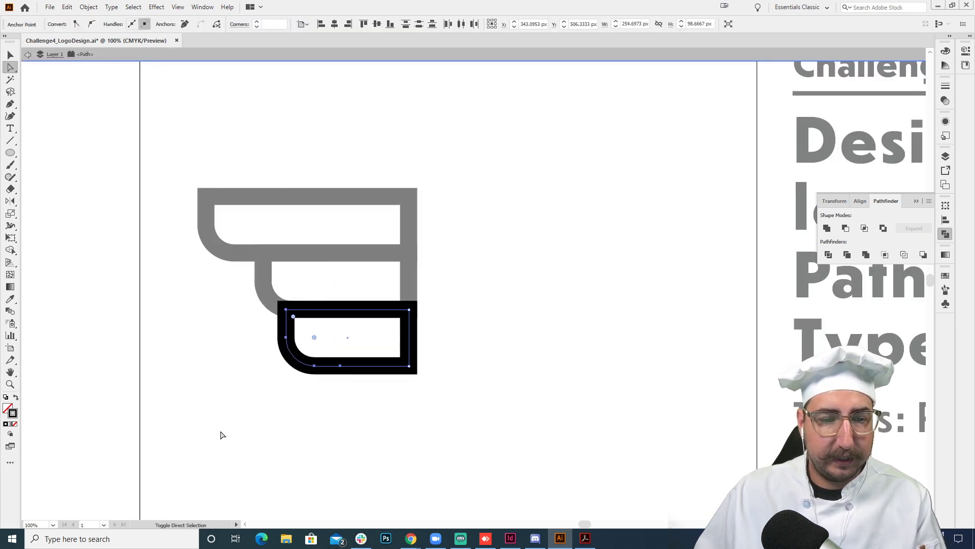
{"action": "key", "text": "shift+Right"}
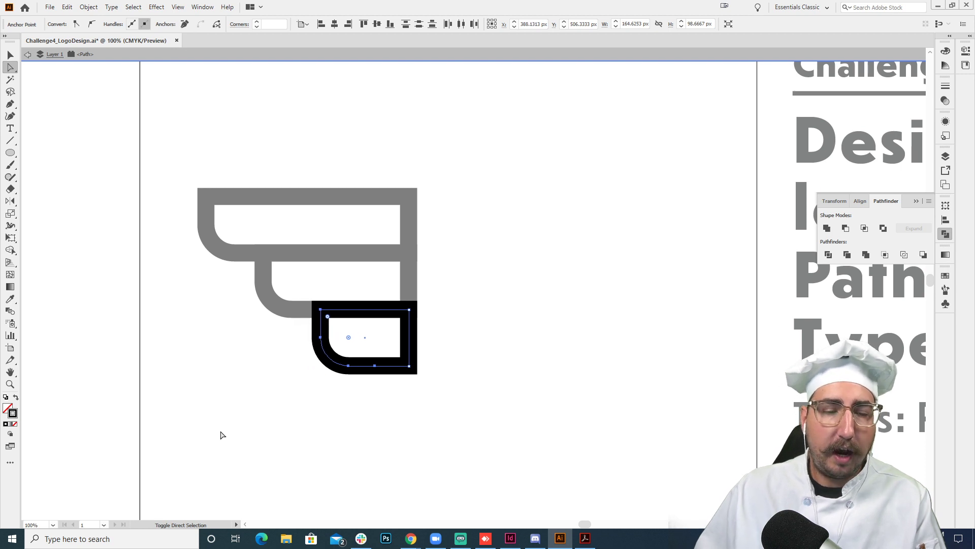
{"action": "key", "text": "v"}
{"action": "double_click", "coordinate": [283, 426]}
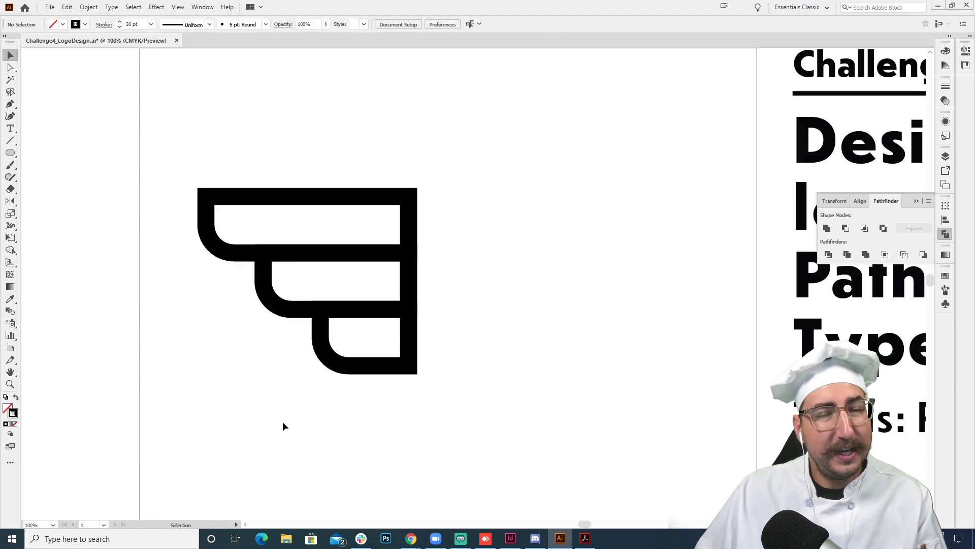
- Move the three stacked shapes together toward the artboard's left edge and slightly down
{"action": "key", "text": "z"}
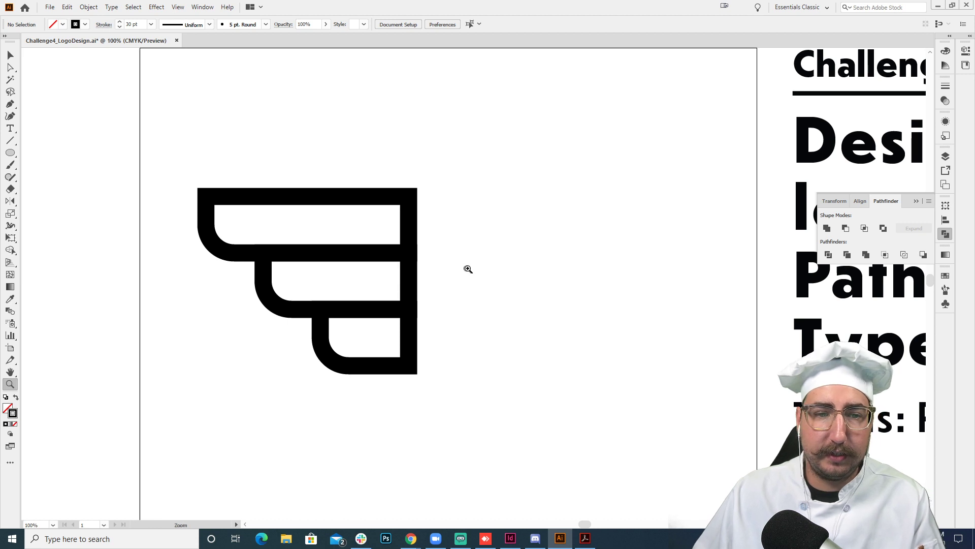
{"action": "left_click", "coordinate": [469, 270], "text": "alt"}
{"action": "left_click_drag", "start_coordinate": [512, 294], "coordinate": [442, 275]}
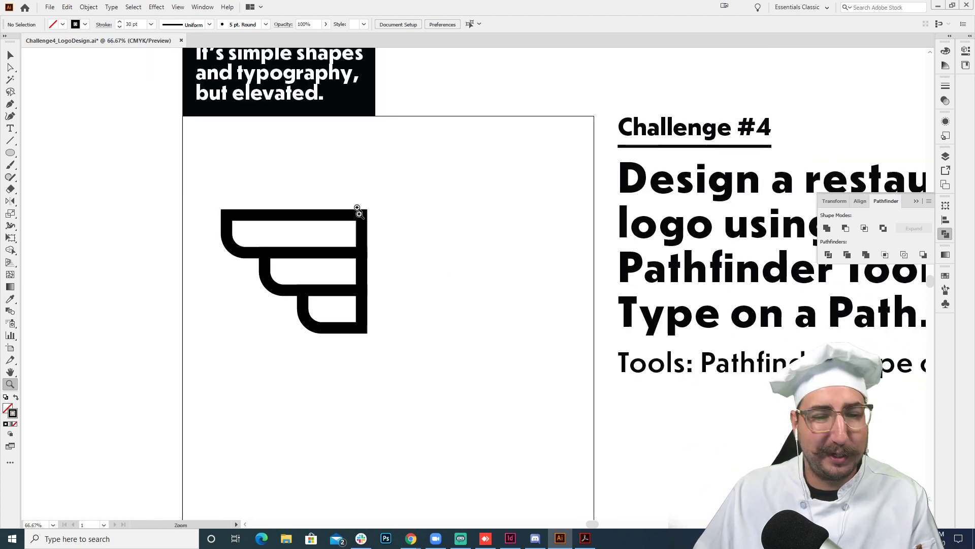
{"action": "key", "text": "v"}
{"action": "left_click_drag", "start_coordinate": [383, 176], "coordinate": [248, 393]}
{"action": "left_click_drag", "start_coordinate": [290, 256], "coordinate": [266, 270]}
{"action": "left_click", "coordinate": [437, 241]}
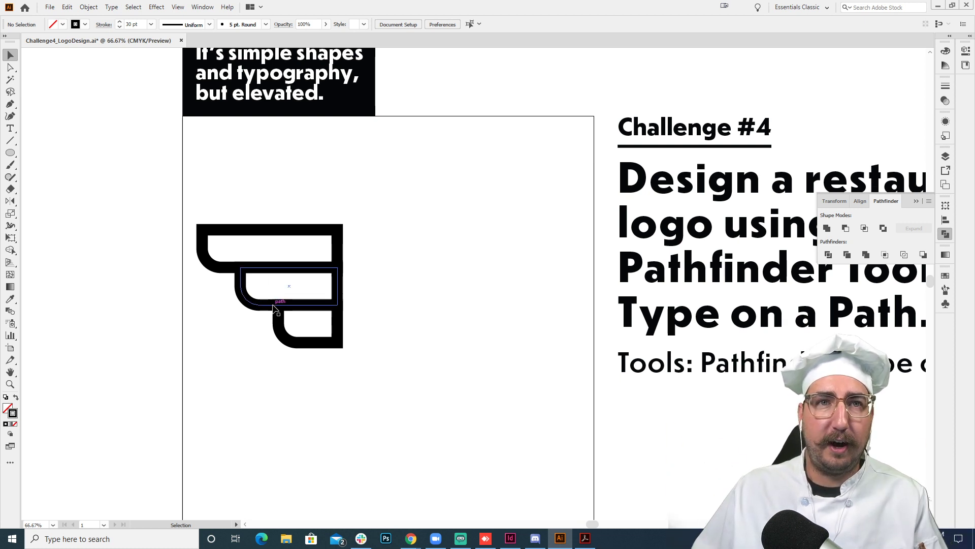
- Create a mirrored copy of all three wing shapes with Reflect across the vertical axis
{"action": "left_click_drag", "start_coordinate": [365, 197], "coordinate": [238, 403]}
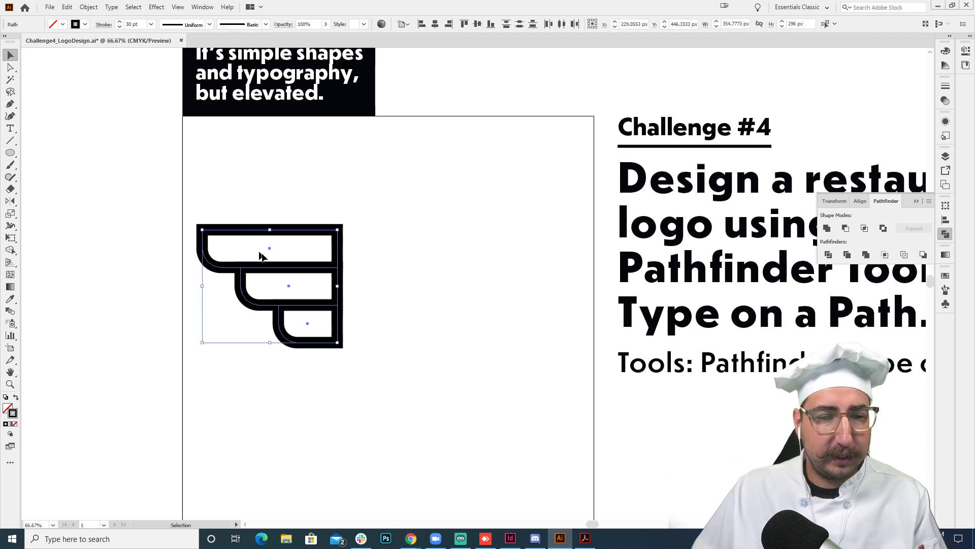
{"action": "right_click", "coordinate": [284, 269]}
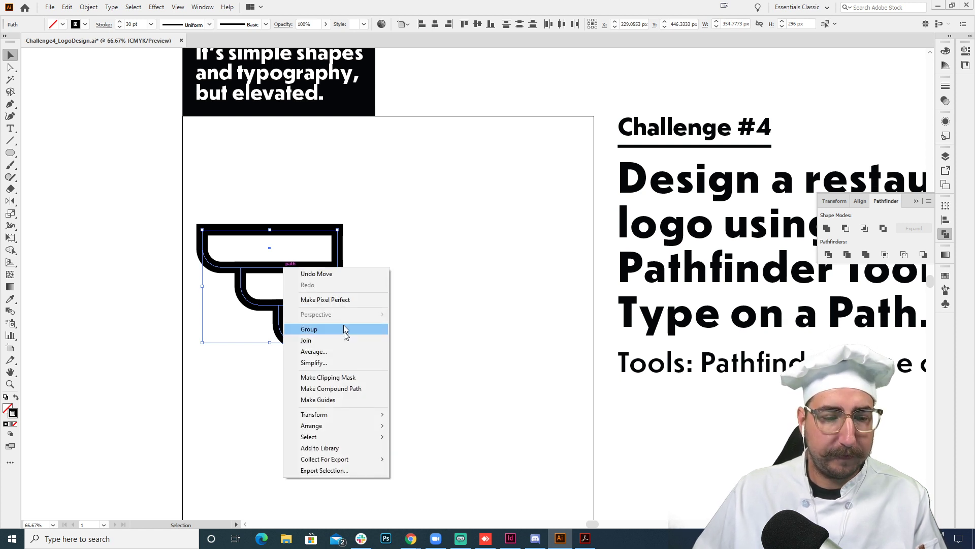
{"action": "mouse_move", "coordinate": [340, 420]}
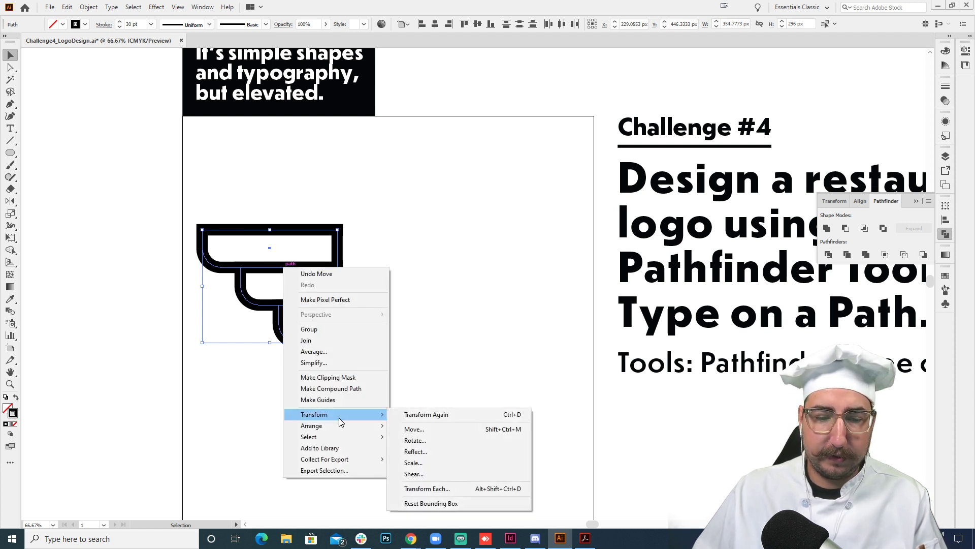
{"action": "left_click", "coordinate": [444, 450]}
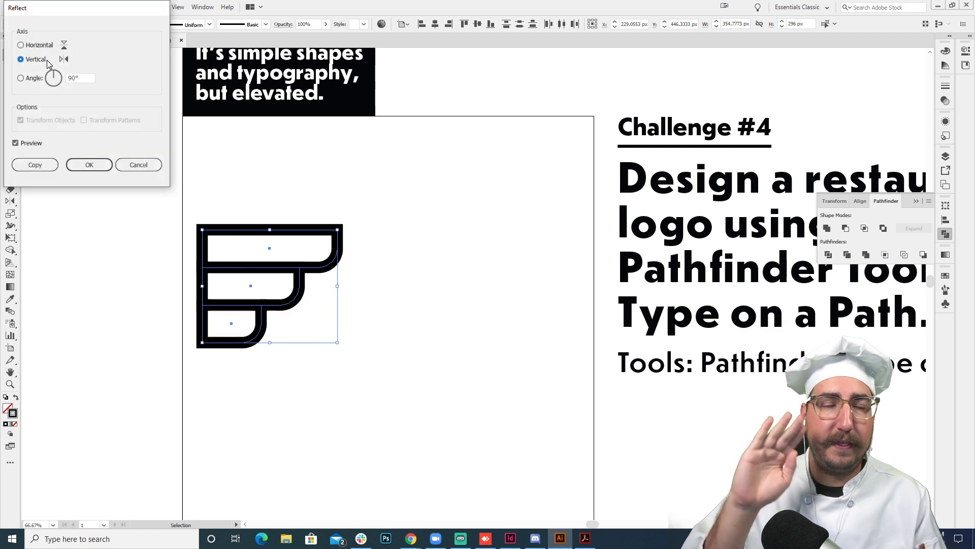
{"action": "left_click", "coordinate": [34, 164]}
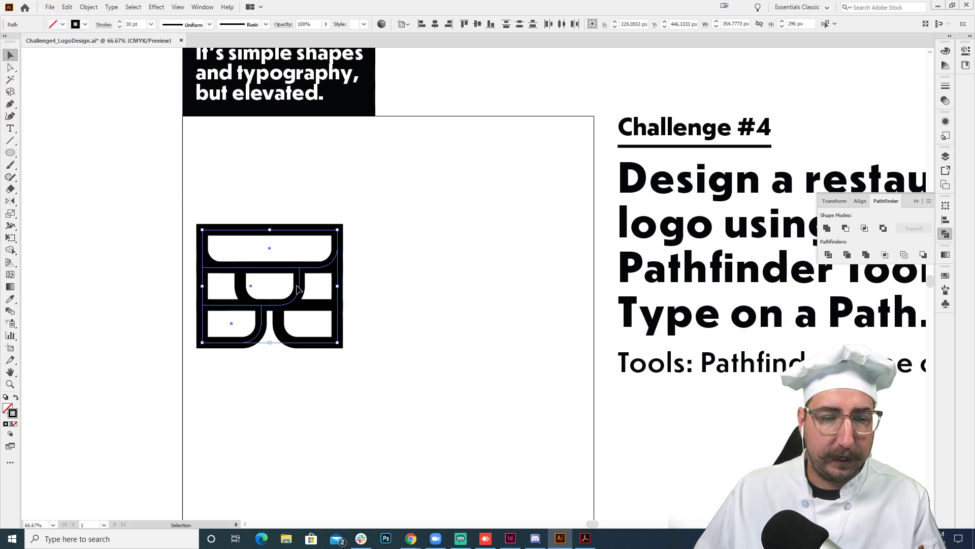
{"action": "left_click_drag", "start_coordinate": [308, 289], "coordinate": [325, 290]}
{"action": "left_click_drag", "start_coordinate": [405, 288], "coordinate": [406, 288]}
{"action": "key", "text": "ctrl+z"}
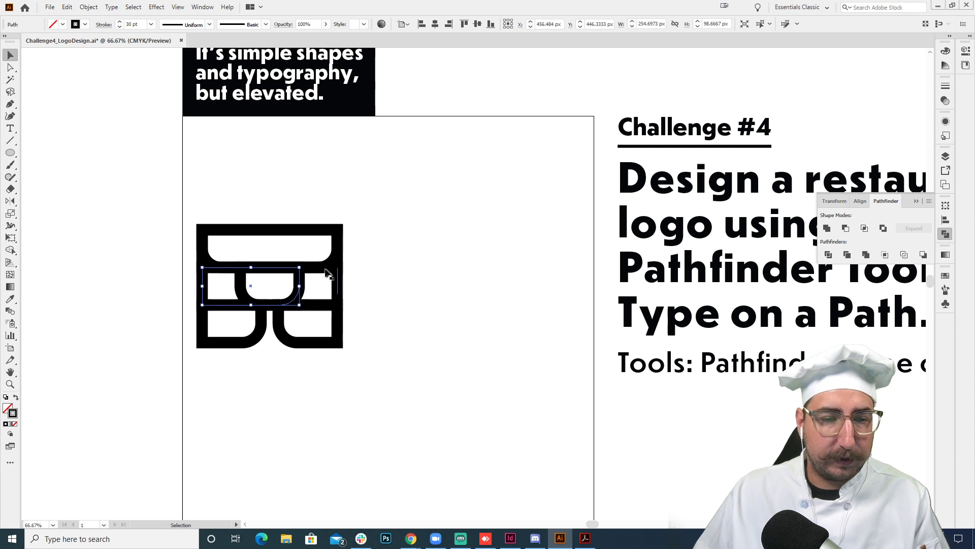
- Group the three mirrored shapes and move them horizontally to the artboard's right side, leaving a gap between the wings
{"action": "left_click", "coordinate": [337, 249], "text": "shift"}
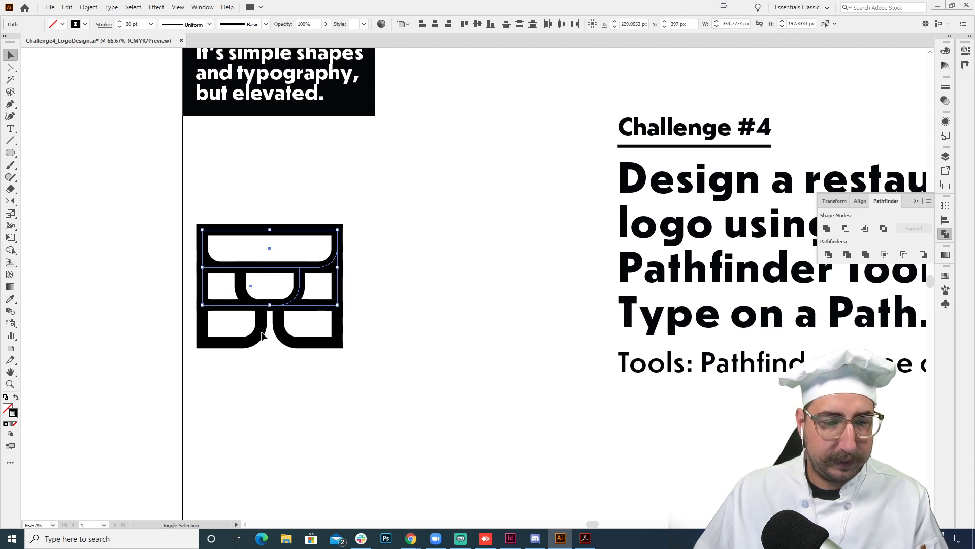
{"action": "left_click", "coordinate": [244, 334], "text": "shift"}
{"action": "key", "text": "ctrl+g"}
{"action": "left_click_drag", "start_coordinate": [283, 335], "coordinate": [485, 328]}
{"action": "left_click", "coordinate": [417, 198]}
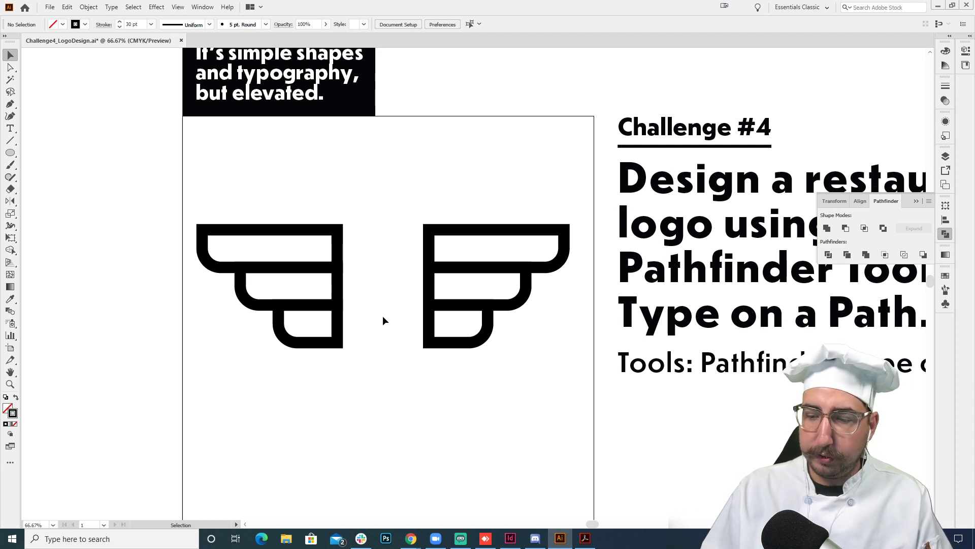
- Draw a rectangle filling the gap, from the left wing's upper inner corner to the right wing's lower inner corner
{"action": "key", "text": "m"}
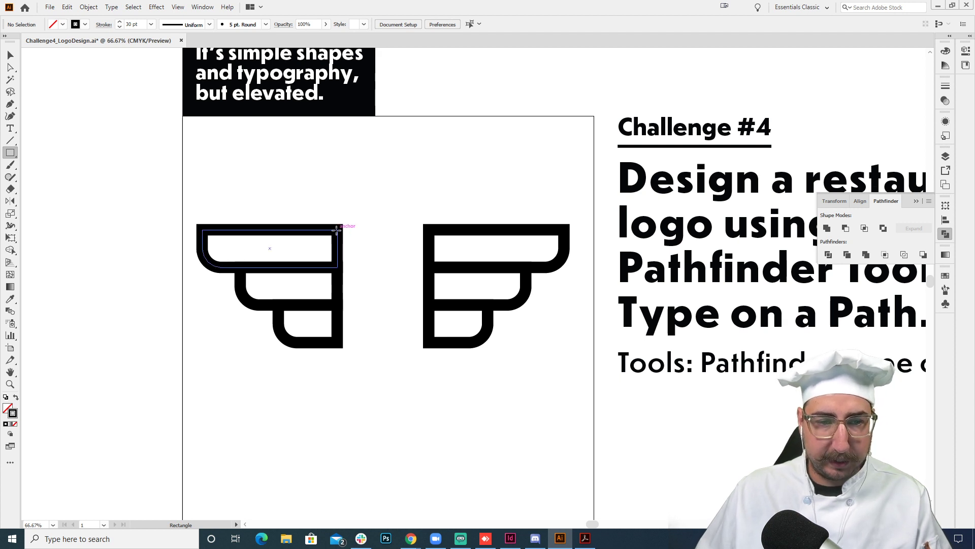
{"action": "mouse_move", "coordinate": [337, 229]}
{"action": "left_mouse_down"}
{"action": "mouse_move", "coordinate": [365, 287]}
{"action": "mouse_move", "coordinate": [429, 343]}
{"action": "left_mouse_up"}
{"action": "key", "text": "v"}
{"action": "left_click", "coordinate": [449, 407]}
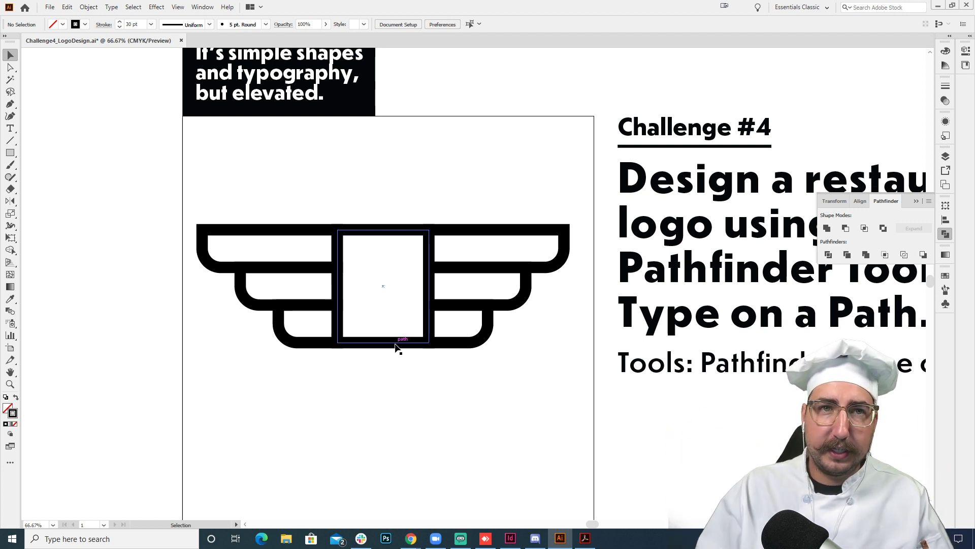
- Move both wings and the central rectangle together lower on the artboard
{"action": "key", "text": "l"}
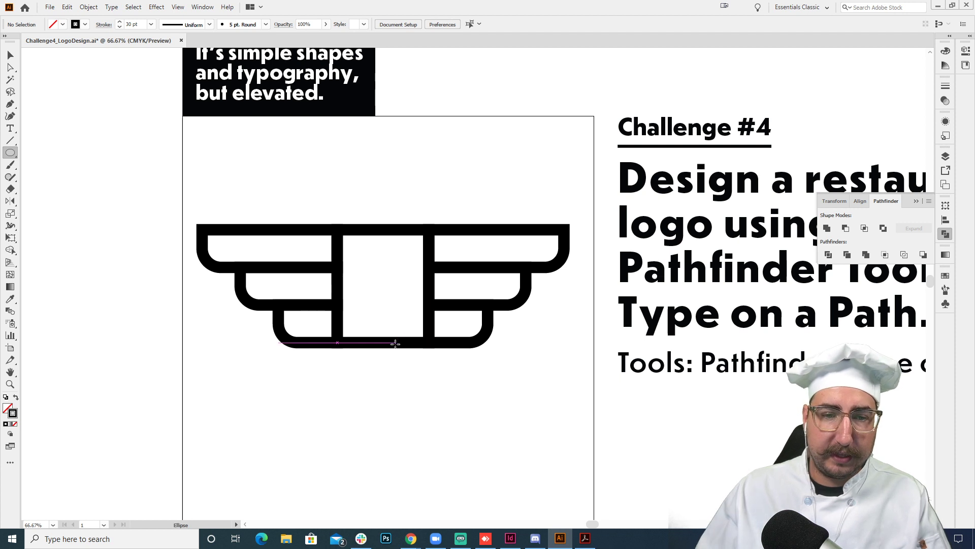
{"action": "left_click_drag", "start_coordinate": [513, 278], "coordinate": [532, 332]}
{"action": "key", "text": "v"}
{"action": "left_click_drag", "start_coordinate": [349, 249], "coordinate": [508, 470]}
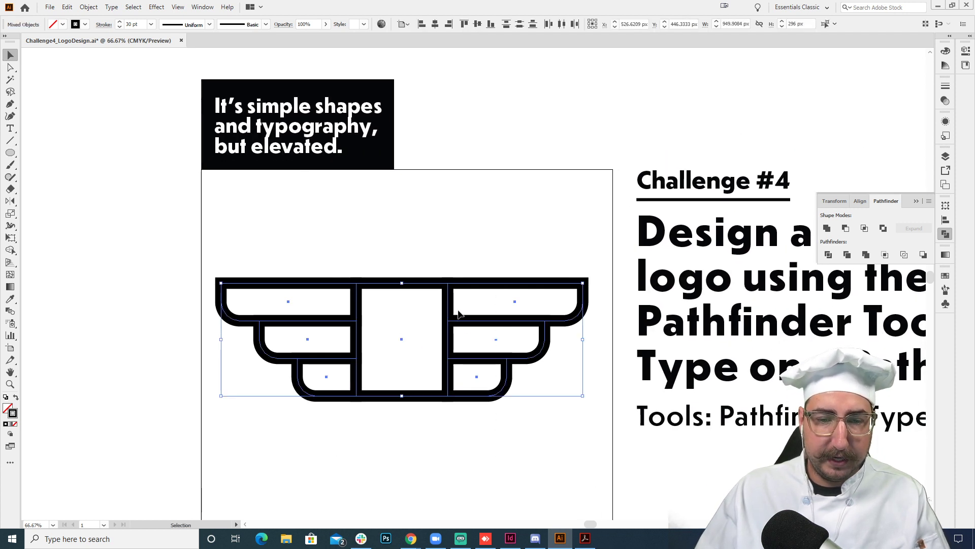
{"action": "left_click_drag", "start_coordinate": [461, 321], "coordinate": [468, 404]}
{"action": "left_click", "coordinate": [451, 333]}
{"action": "scroll", "coordinate": [447, 305], "scroll_direction": "down", "scroll_amount": 3}
- Draw a circle about 240 px in diameter on top of the central rectangle, matching the rectangle's width
{"action": "key", "text": "z"}
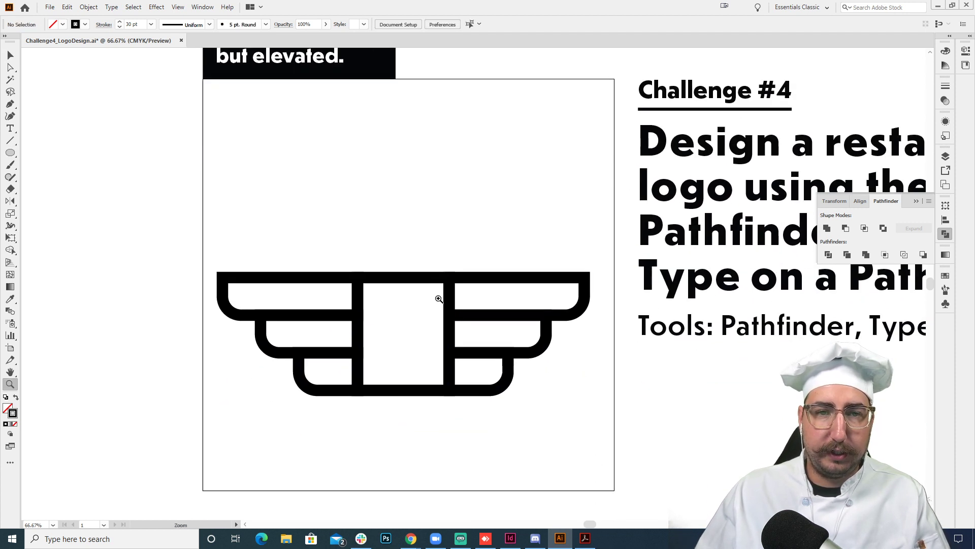
{"action": "left_click", "coordinate": [455, 287]}
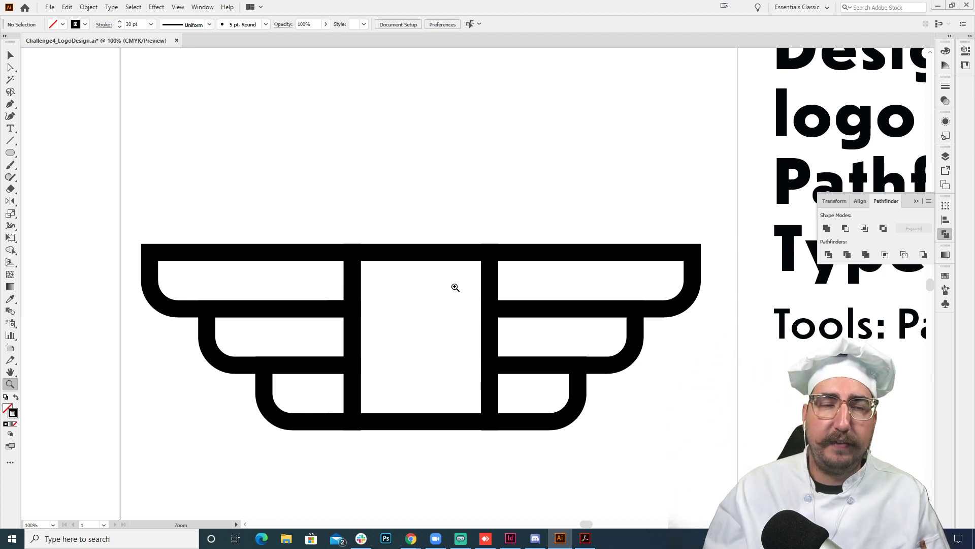
{"action": "key", "text": "l"}
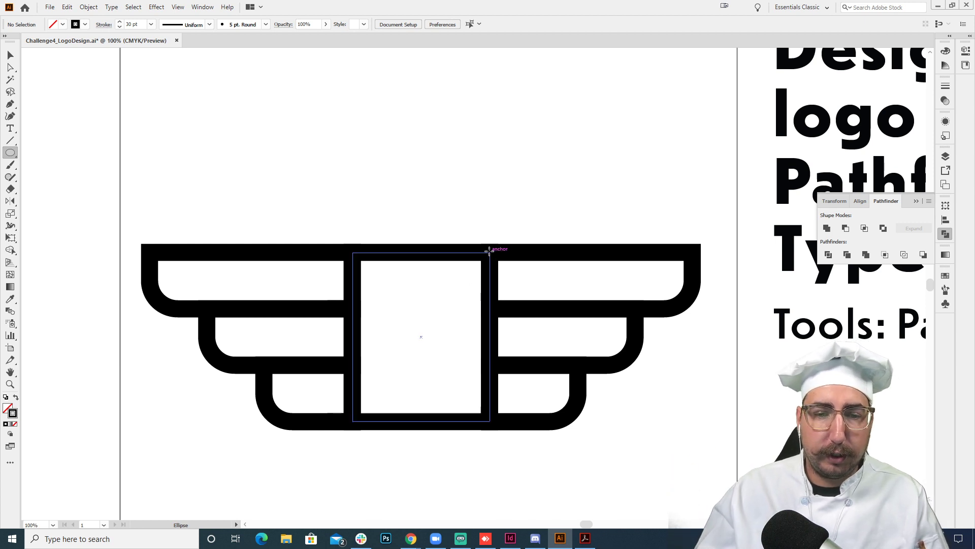
{"action": "left_click_drag", "start_coordinate": [489, 251], "coordinate": [352, 171]}
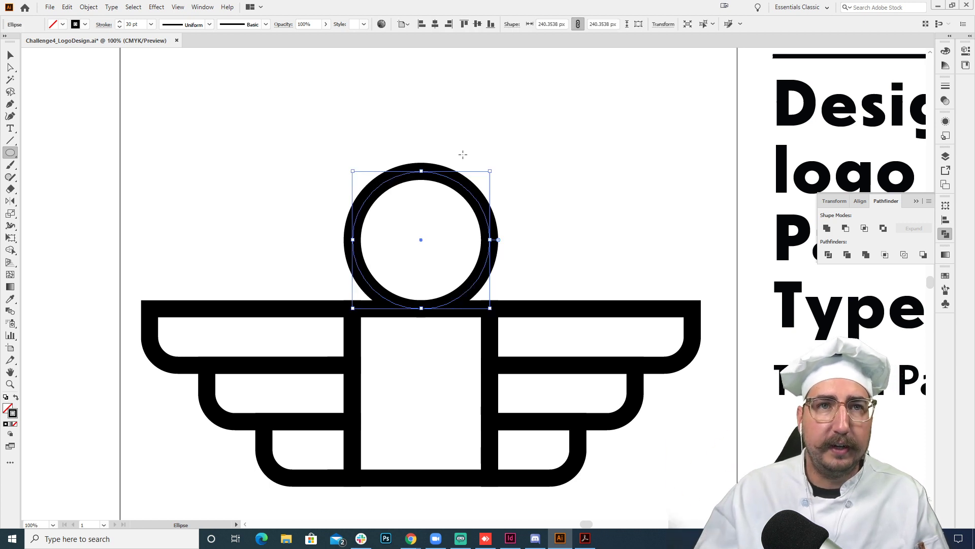
{"action": "key", "text": "v"}
{"action": "left_click", "coordinate": [539, 141]}
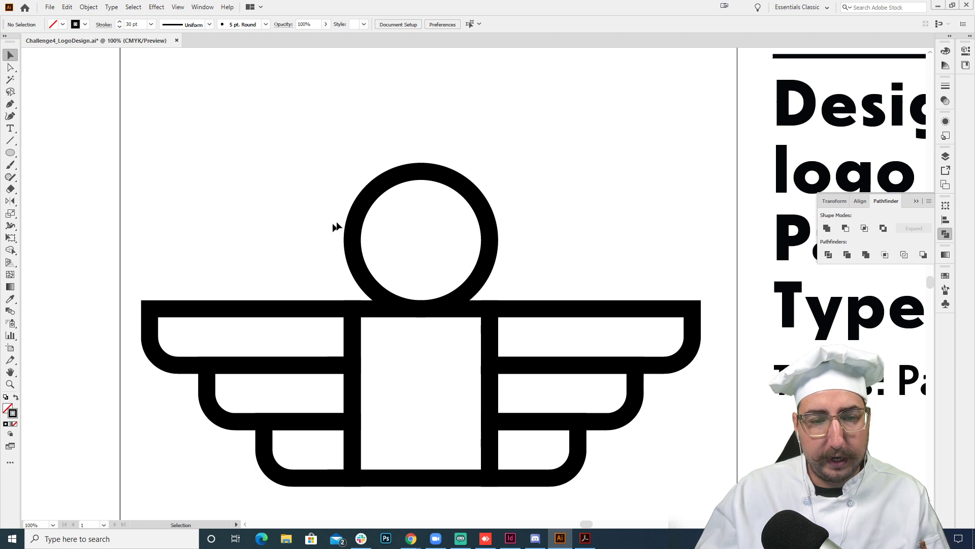
- Draw a small circle about 67 px in diameter at the large circle's left edge and align their centers vertically, keeping the large circle fixed
{"action": "key", "text": "l"}
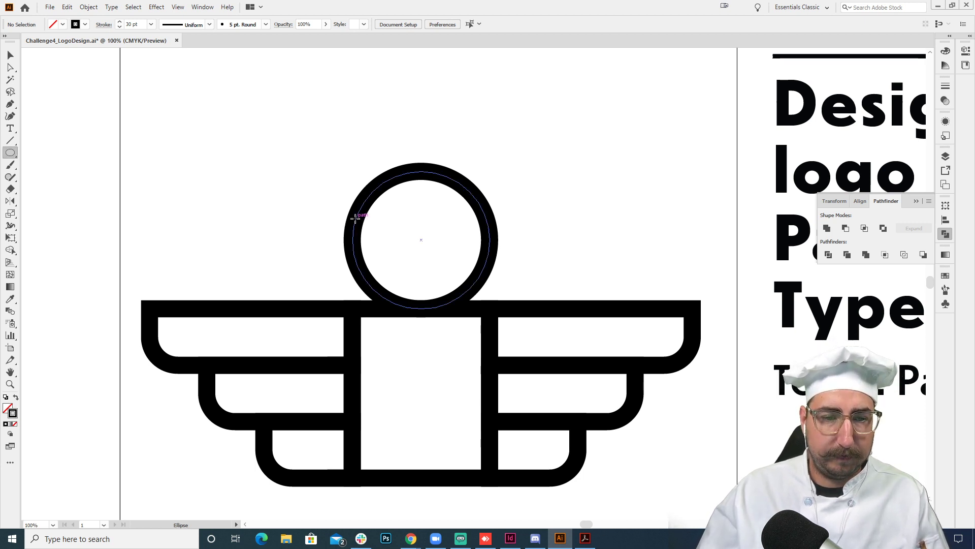
{"action": "left_click_drag", "start_coordinate": [355, 218], "coordinate": [318, 250]}
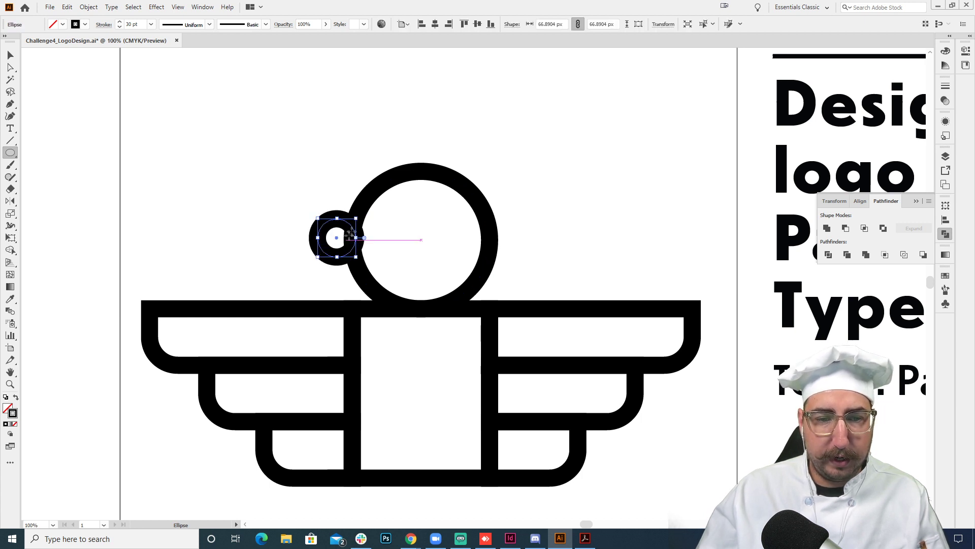
{"action": "key", "text": "v"}
{"action": "left_click", "coordinate": [373, 195], "text": "shift"}
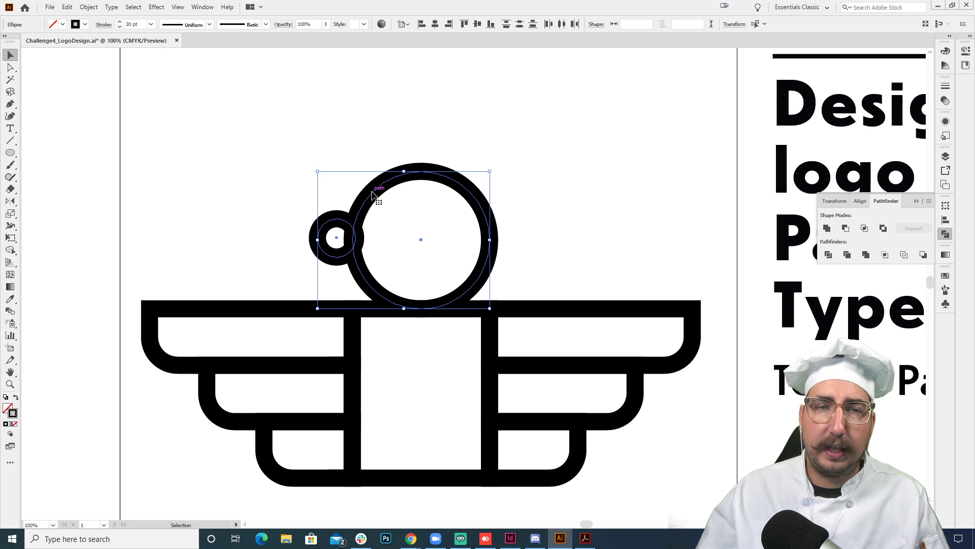
{"action": "left_click", "coordinate": [373, 195]}
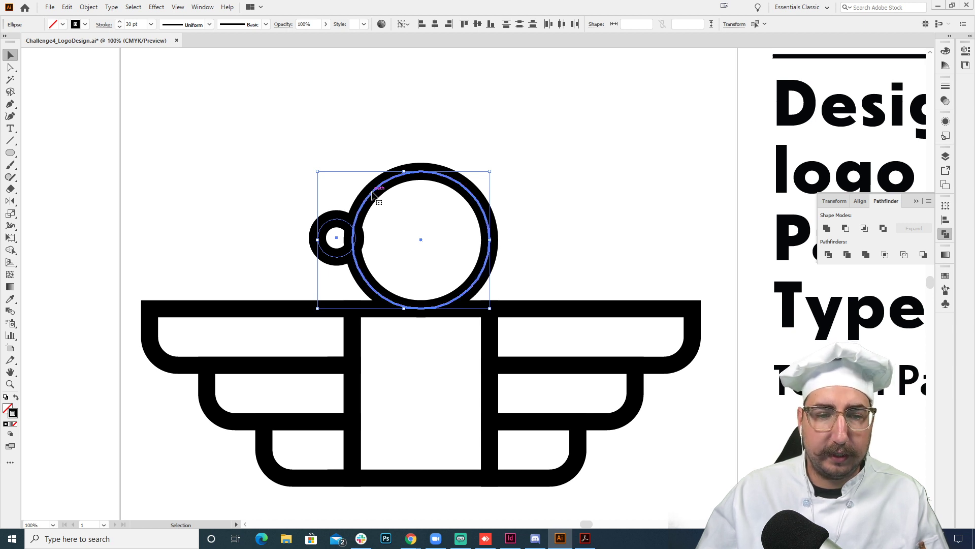
{"action": "left_click", "coordinate": [478, 24]}
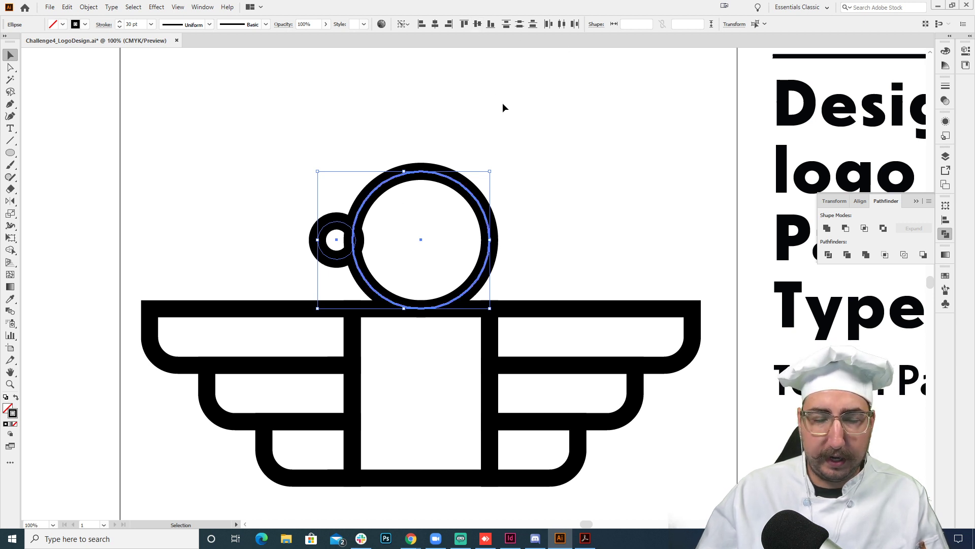
- Move the small circle slightly right so it overlaps the large circle's left edge more
{"action": "left_click", "coordinate": [503, 106]}
{"action": "mouse_move", "coordinate": [340, 222]}
{"action": "left_mouse_down"}
{"action": "mouse_move", "coordinate": [352, 222]}
{"action": "mouse_move", "coordinate": [344, 222]}
{"action": "left_mouse_up"}
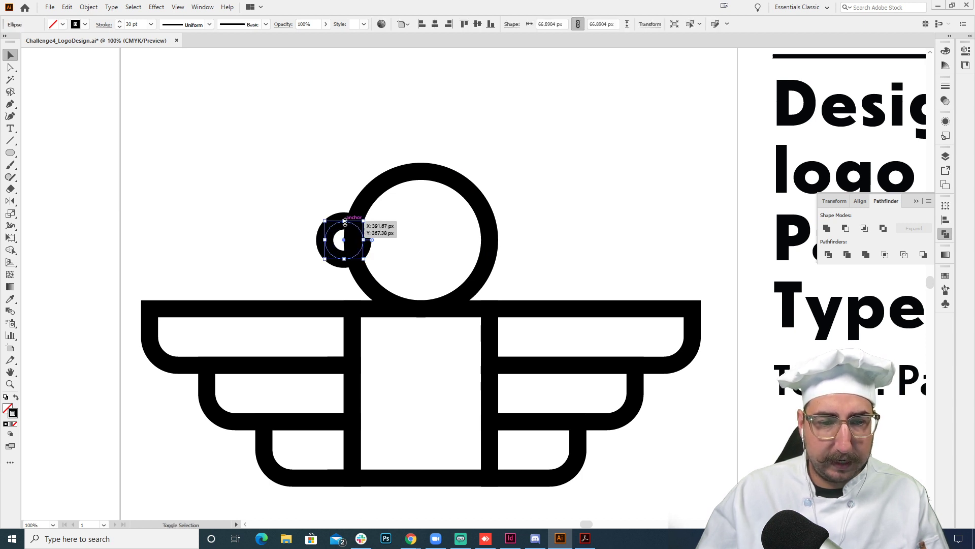
{"action": "left_click", "coordinate": [341, 147]}
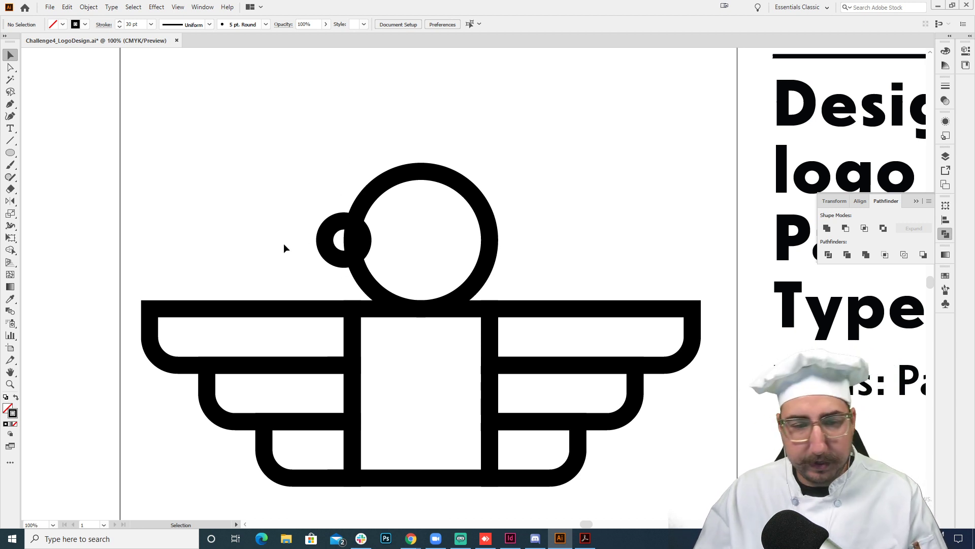
- Draw a rectangle about 207 by 74 px over the small circle's lower half and swap its stroke for a solid fill
{"action": "key", "text": "m"}
{"action": "mouse_move", "coordinate": [293, 240]}
{"action": "left_mouse_down"}
{"action": "mouse_move", "coordinate": [413, 291]}
{"action": "mouse_move", "coordinate": [412, 282]}
{"action": "left_mouse_up"}
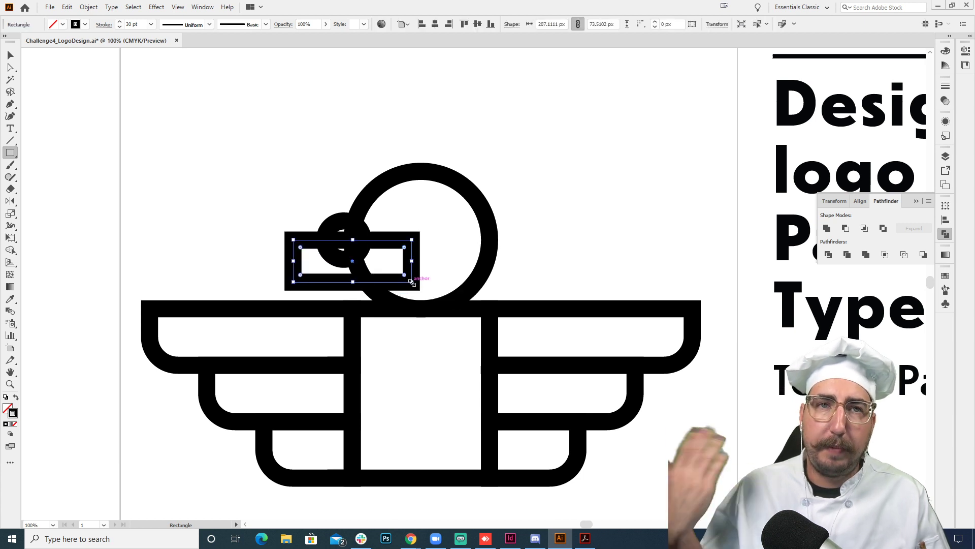
{"action": "key", "text": "shift+x"}
{"action": "key", "text": "v"}
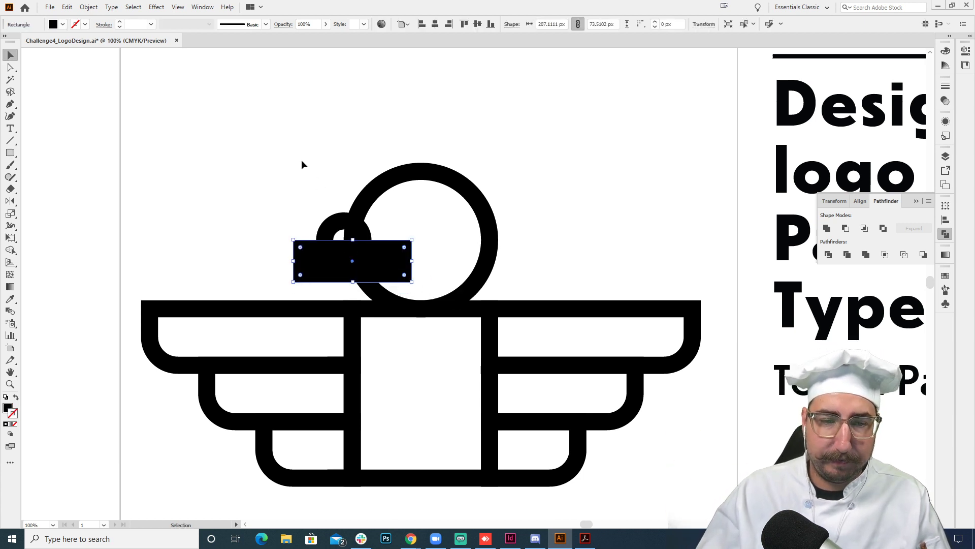
- Fill the rectangle covering the small circle's lower half with red
{"action": "left_click", "coordinate": [302, 162]}
{"action": "left_click", "coordinate": [336, 268]}
{"action": "left_click", "coordinate": [350, 222], "text": "shift"}
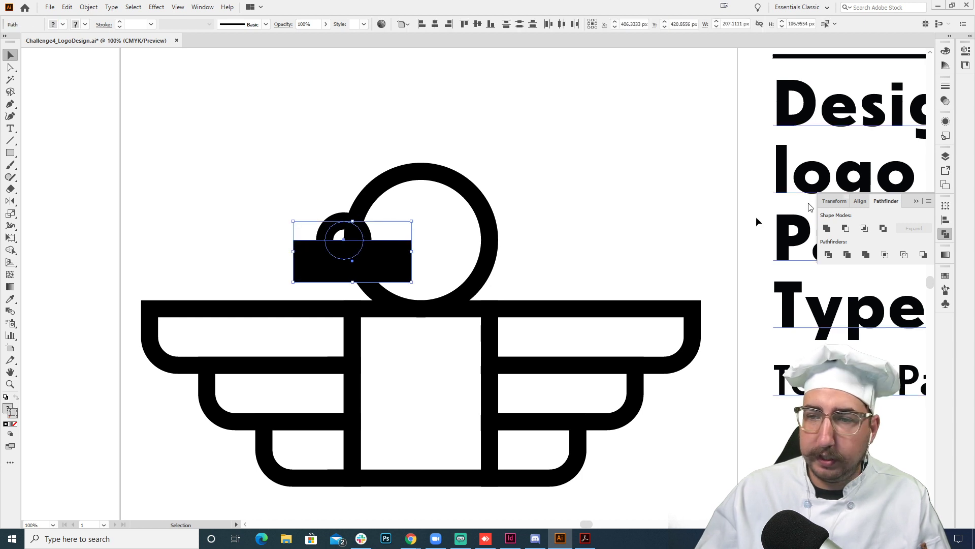
{"action": "left_click", "coordinate": [375, 273]}
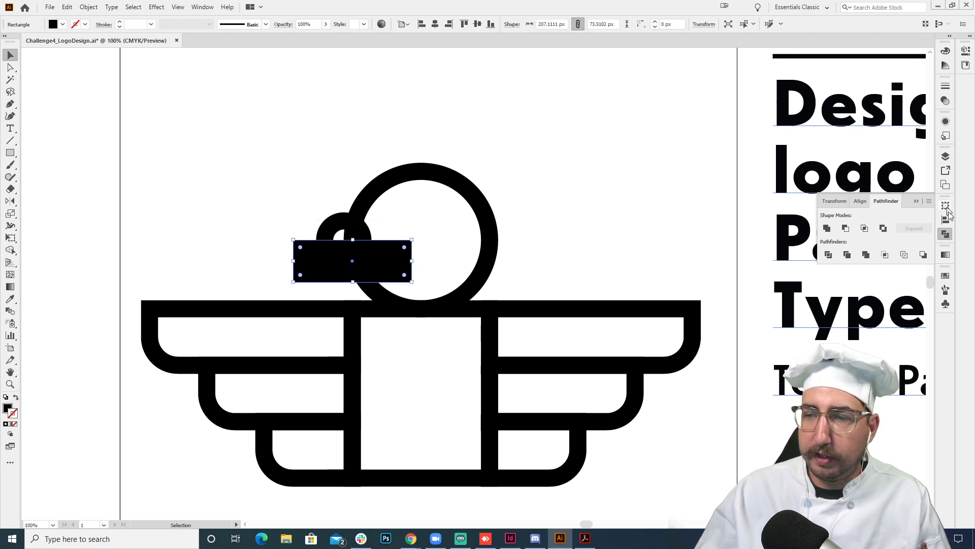
{"action": "left_click", "coordinate": [946, 275]}
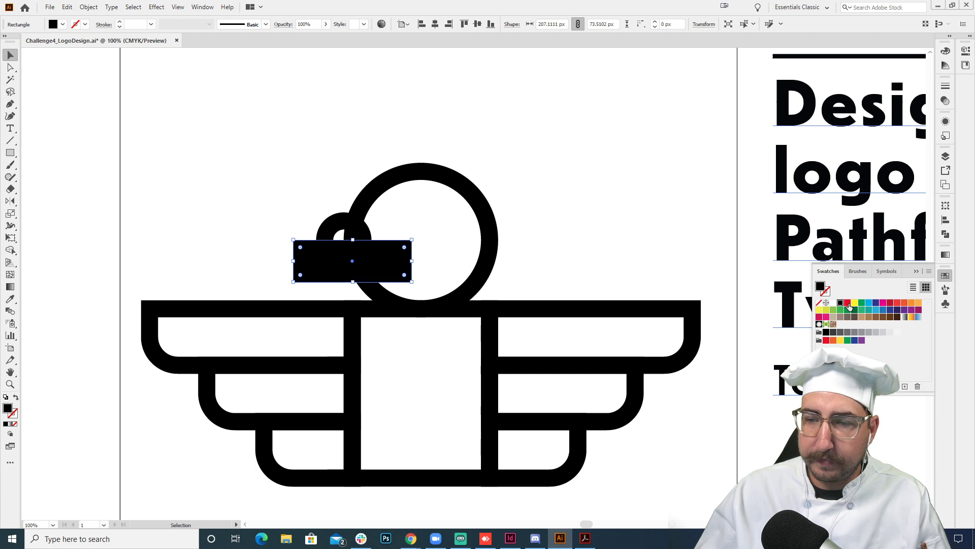
{"action": "left_click", "coordinate": [848, 303]}
{"action": "left_click", "coordinate": [534, 61]}
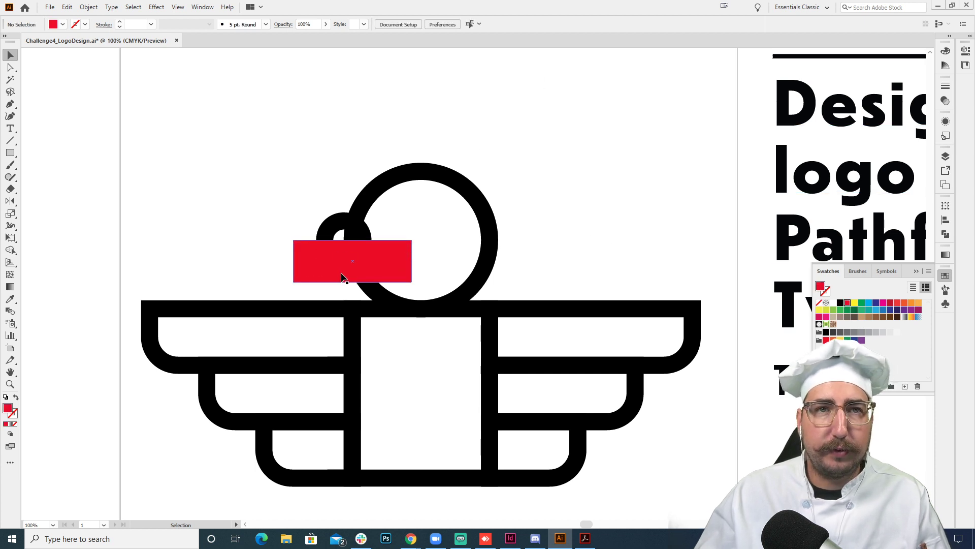
- Subtract the red rectangle from the small circle with Minus Front to leave only the circle's upper half
{"action": "key", "text": "z"}
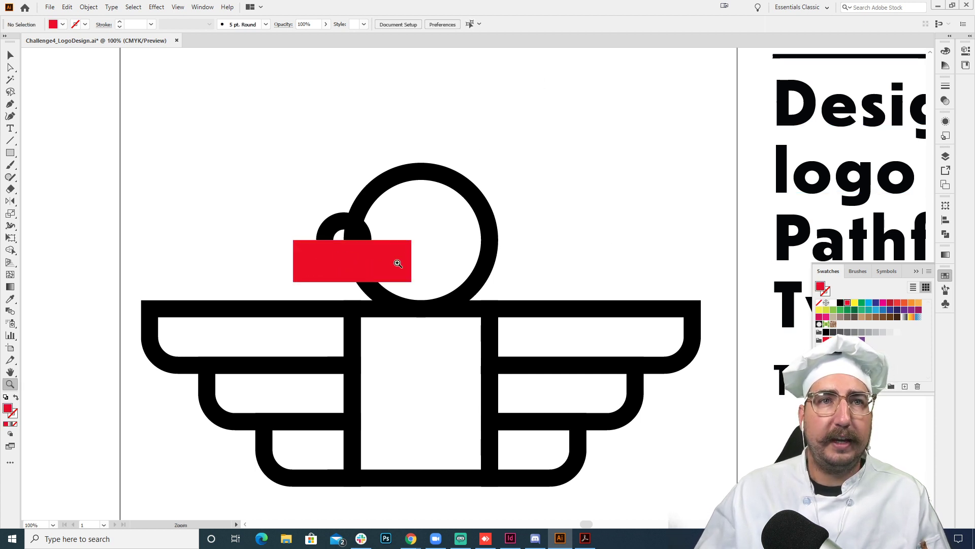
{"action": "left_click", "coordinate": [397, 263]}
{"action": "left_click", "coordinate": [437, 261]}
{"action": "left_click_drag", "start_coordinate": [434, 258], "coordinate": [385, 243]}
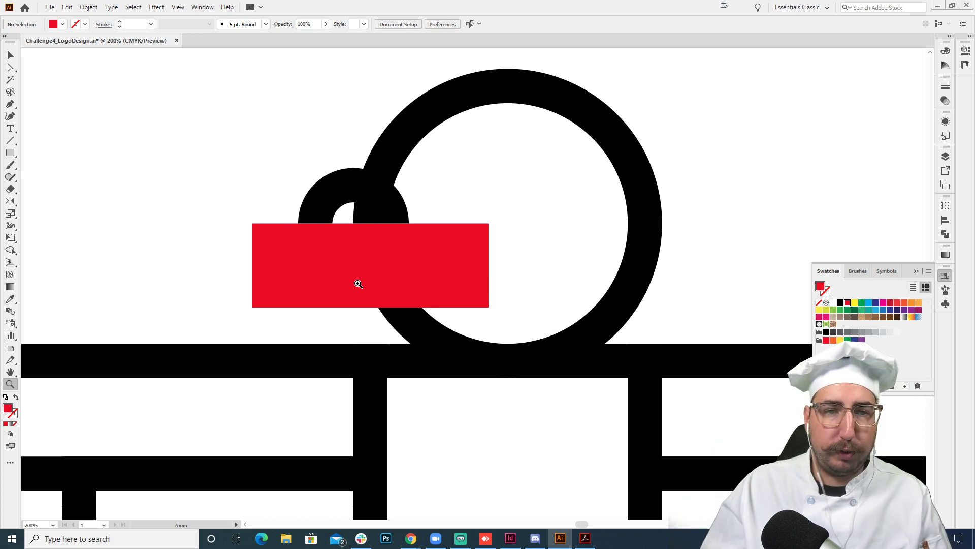
{"action": "key", "text": "v"}
{"action": "left_click", "coordinate": [330, 254]}
{"action": "left_click", "coordinate": [337, 195], "text": "shift"}
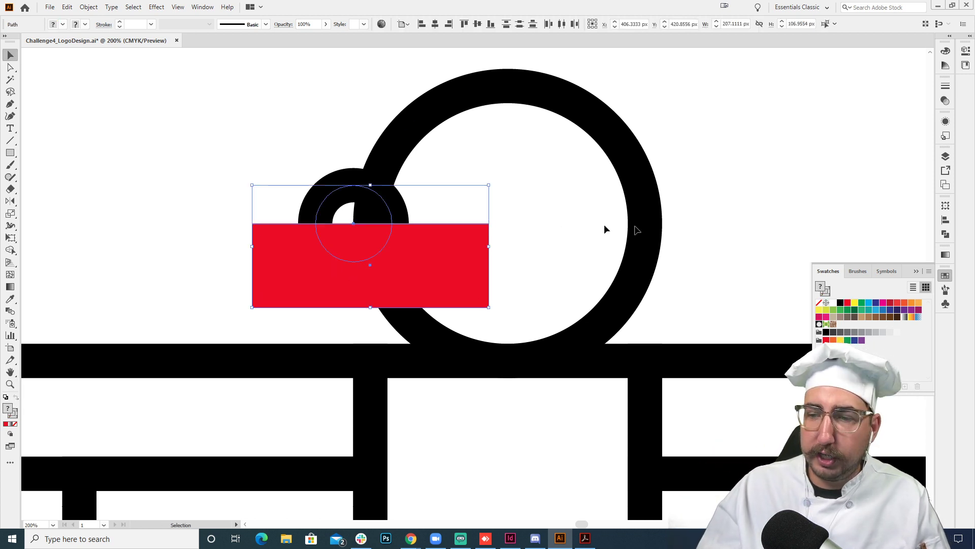
{"action": "left_click", "coordinate": [946, 235]}
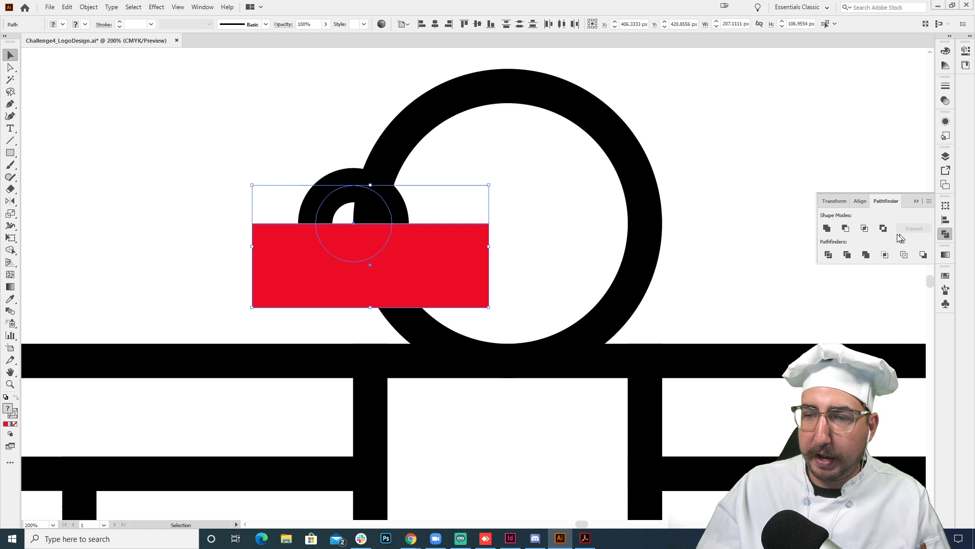
{"action": "left_click", "coordinate": [845, 230]}
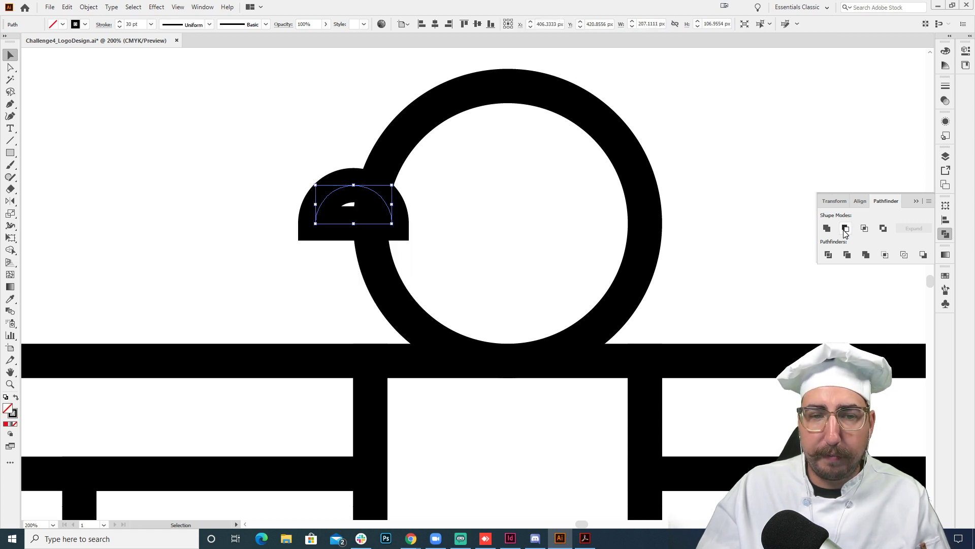
{"action": "key", "text": "ctrl+z"}
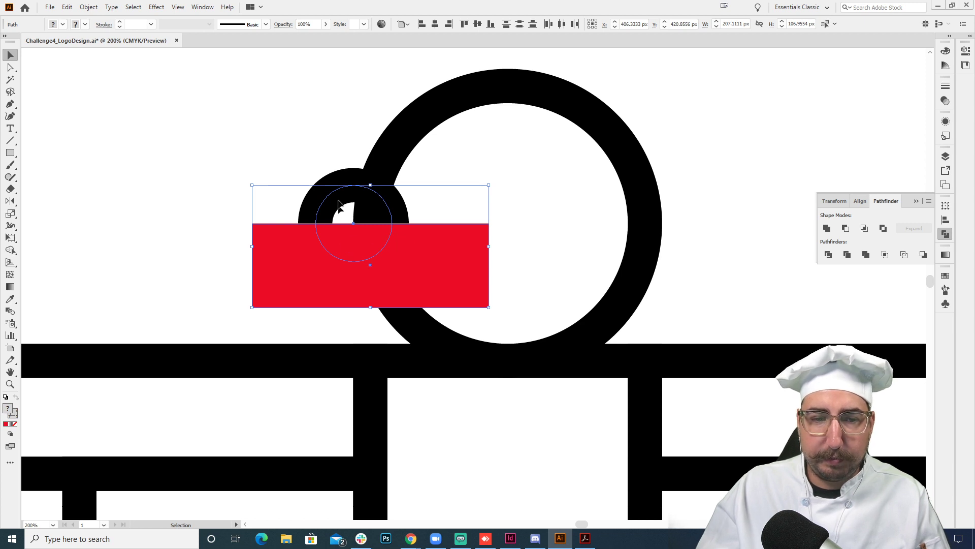
{"action": "left_click", "coordinate": [845, 228]}
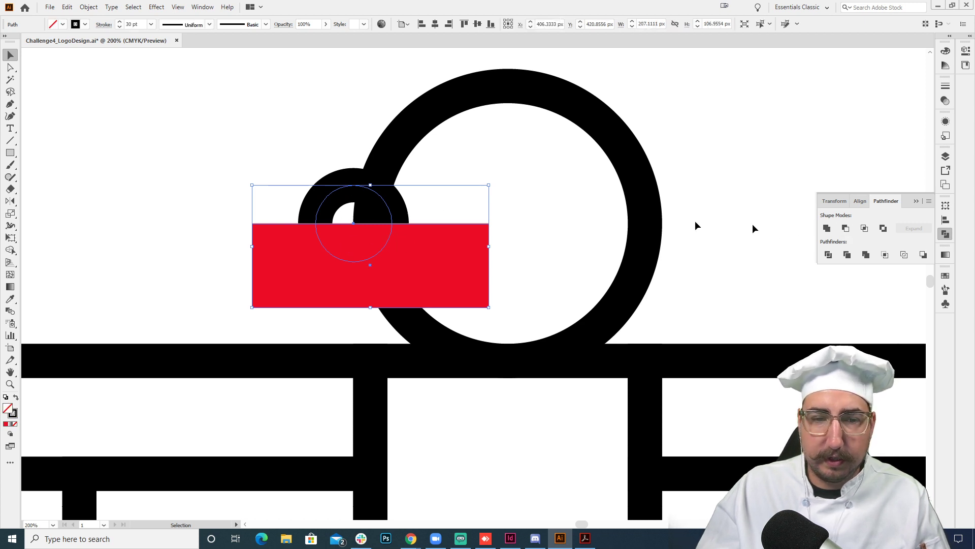
- Move the half circle left and slightly down against the large circle's outer edge
{"action": "left_click", "coordinate": [460, 198]}
{"action": "left_click_drag", "start_coordinate": [382, 227], "coordinate": [335, 238]}
{"action": "left_click", "coordinate": [312, 138]}
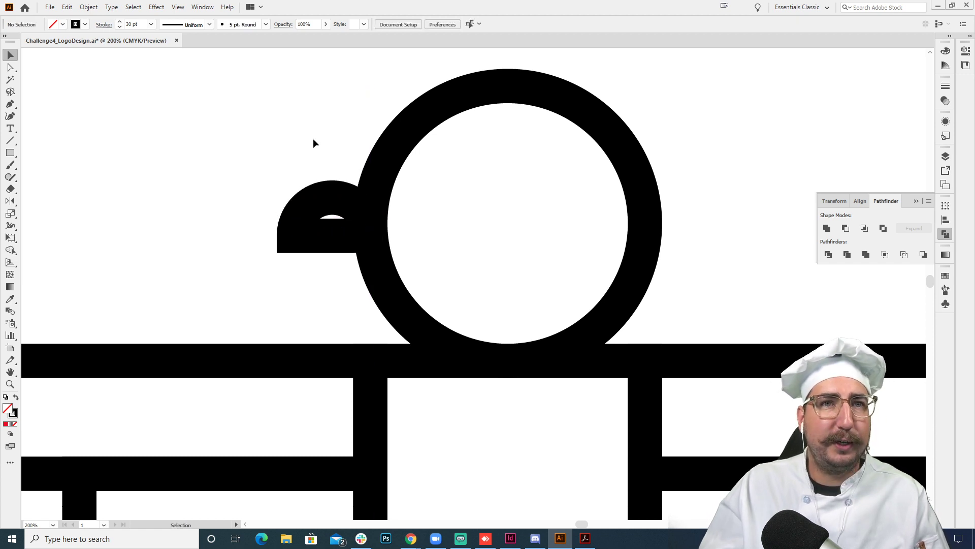
- Move the half circle horizontally back right so it overlaps the large circle's stroke as a beak
{"action": "key", "text": "z"}
{"action": "left_click", "coordinate": [477, 261], "text": "alt"}
{"action": "left_click", "coordinate": [492, 283], "text": "alt"}
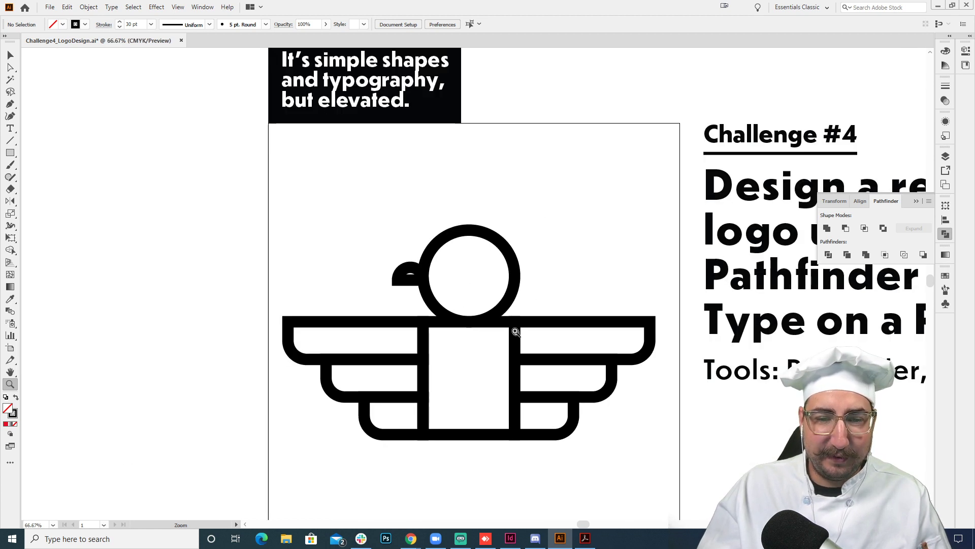
{"action": "left_click_drag", "start_coordinate": [500, 310], "coordinate": [480, 248]}
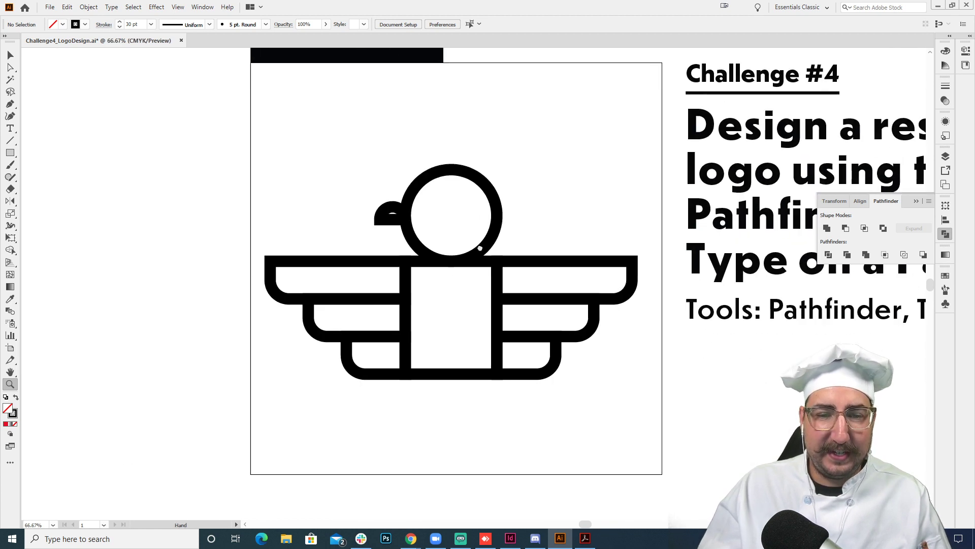
{"action": "left_click", "coordinate": [457, 221]}
{"action": "key", "text": "v"}
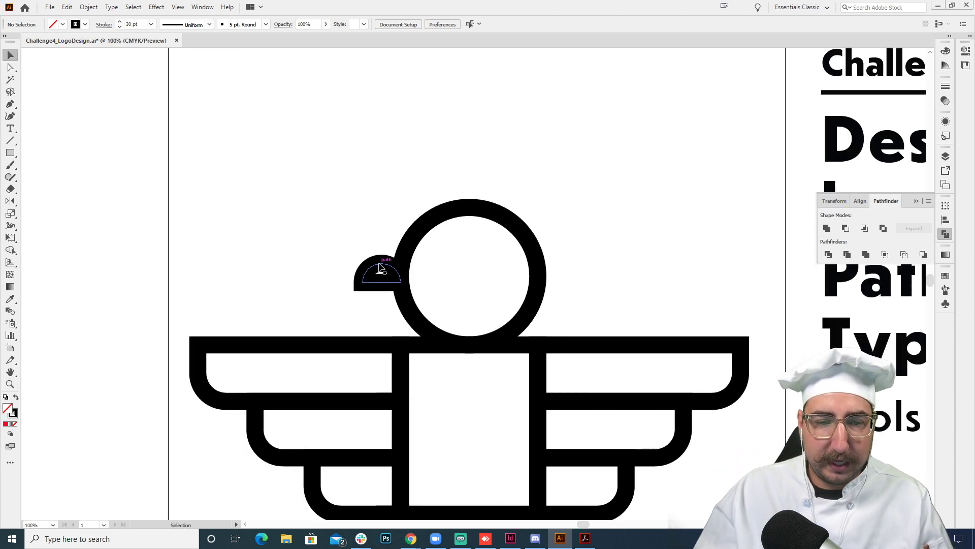
{"action": "left_click_drag", "start_coordinate": [380, 263], "coordinate": [390, 263]}
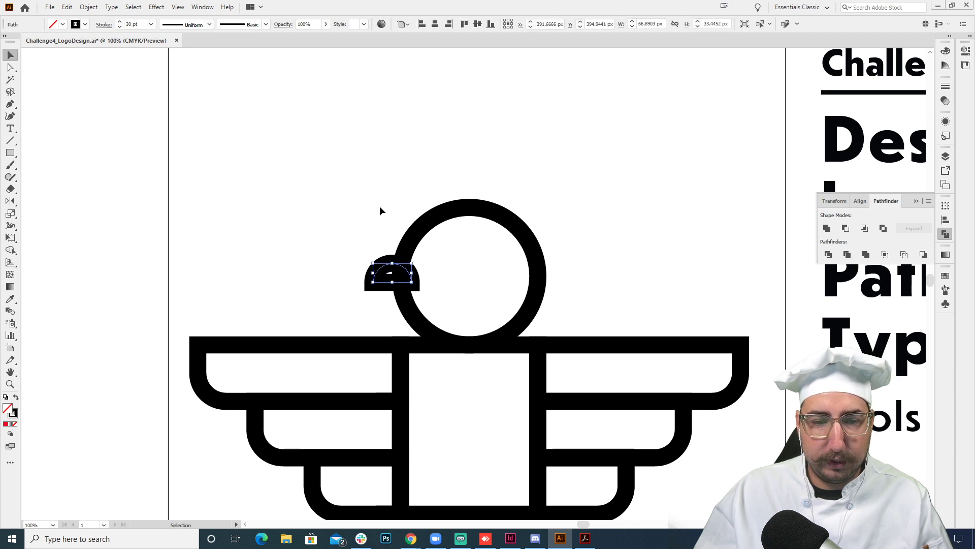
{"action": "left_click", "coordinate": [379, 206]}
- Try to unite the half circle and the large circle into one shape
{"action": "left_click_drag", "start_coordinate": [335, 190], "coordinate": [592, 305]}
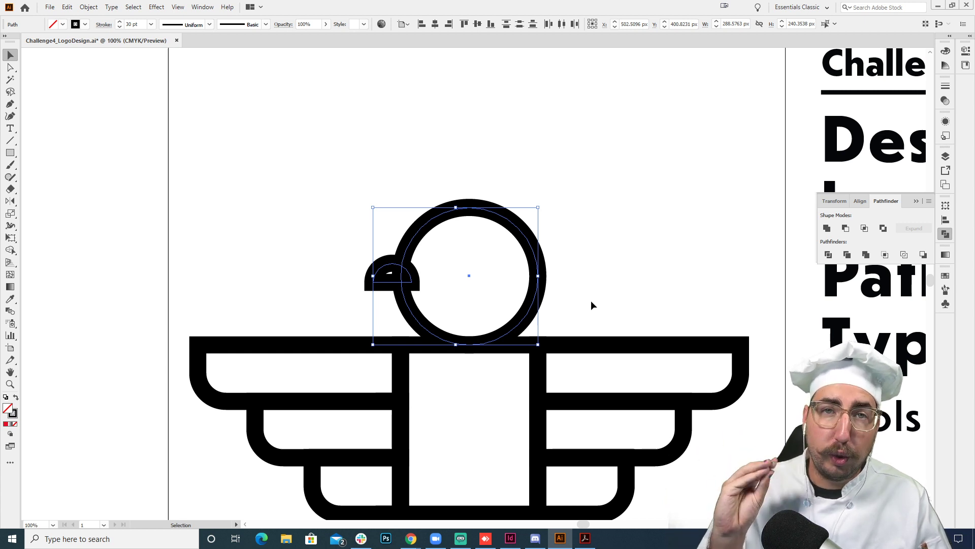
{"action": "left_click", "coordinate": [827, 229]}
{"action": "left_click", "coordinate": [452, 247]}
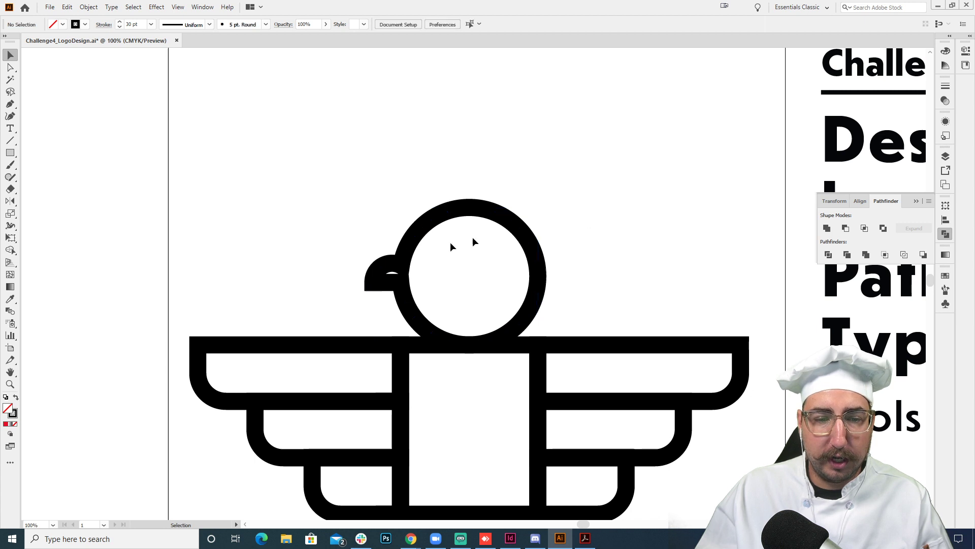
{"action": "key", "text": "ctrl+z"}
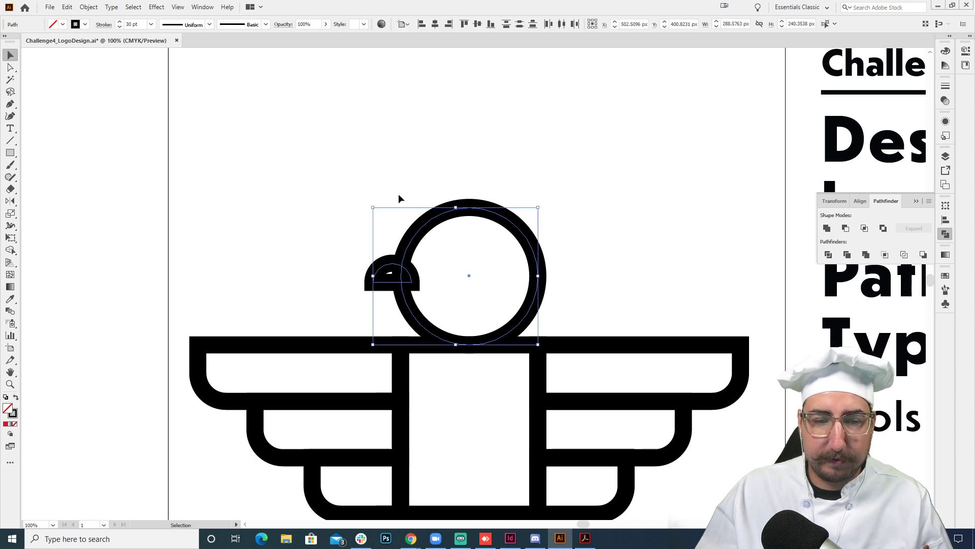
- Scale the half circle up proportionally to about 94 px wide and nudge it right by about 13 px
{"action": "left_click", "coordinate": [398, 198]}
{"action": "left_click", "coordinate": [398, 281]}
{"action": "key", "text": "s"}
{"action": "left_click_drag", "start_coordinate": [518, 200], "coordinate": [537, 181]}
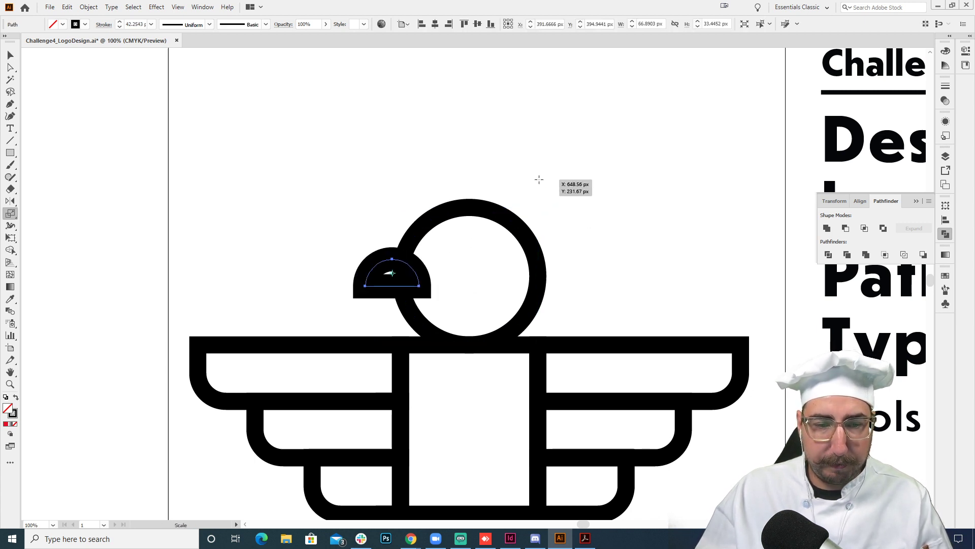
{"action": "key", "text": "shift+Right"}
{"action": "key", "text": "shift+Right"}
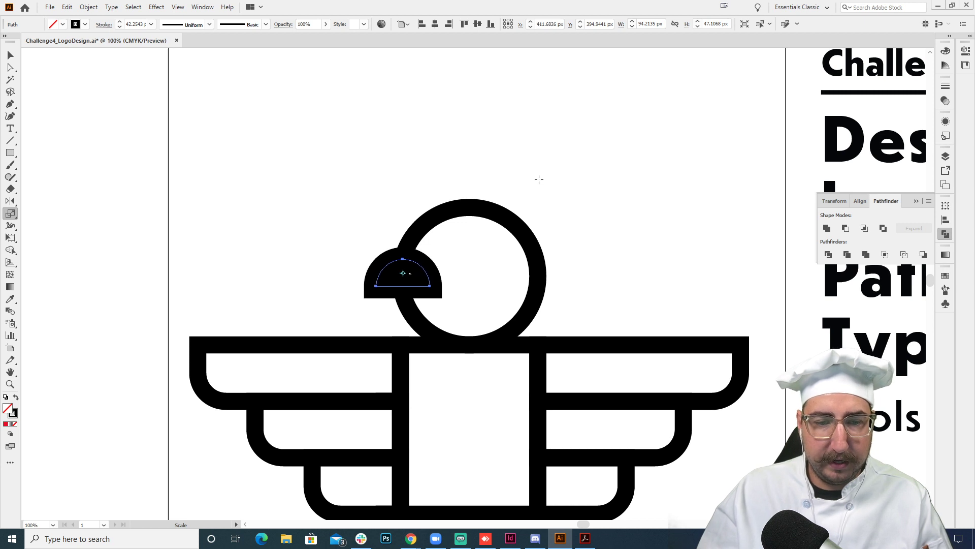
{"action": "key", "text": "Left"}
{"action": "key", "text": "Left"}
{"action": "key", "text": "Left"}
- Swap the half circle's stroke for a solid fill and color it red
{"action": "key", "text": "shift+x"}
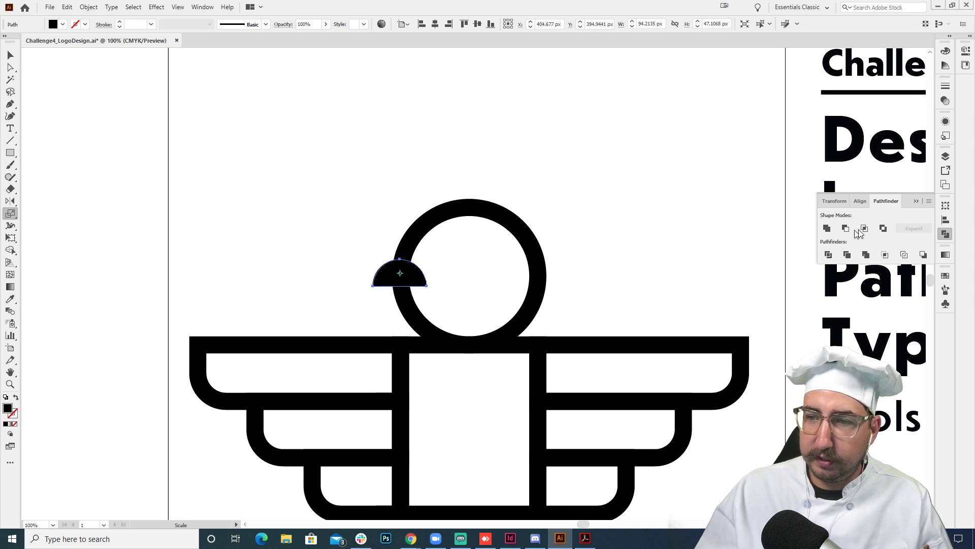
{"action": "left_click", "coordinate": [945, 275]}
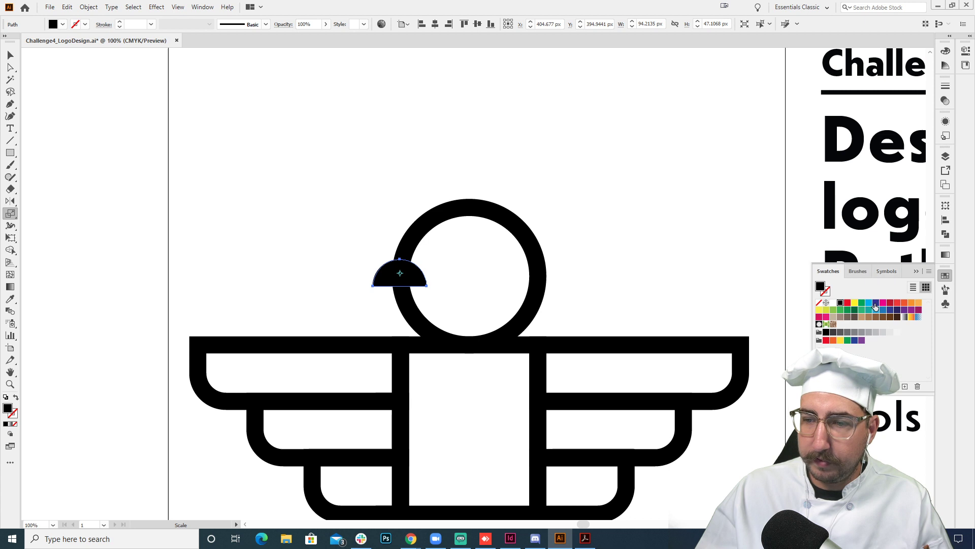
{"action": "left_click", "coordinate": [848, 302]}
{"action": "key", "text": "v"}
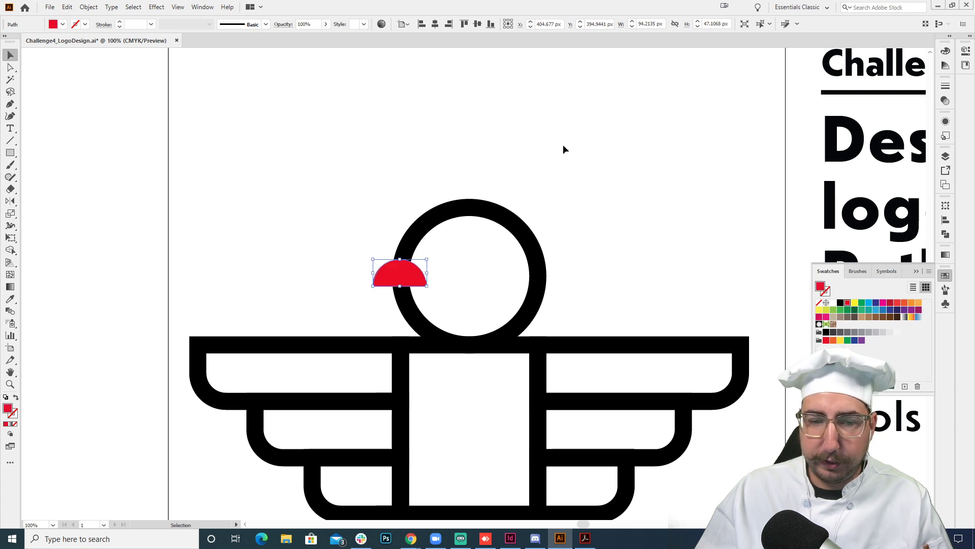
{"action": "left_click", "coordinate": [563, 144]}
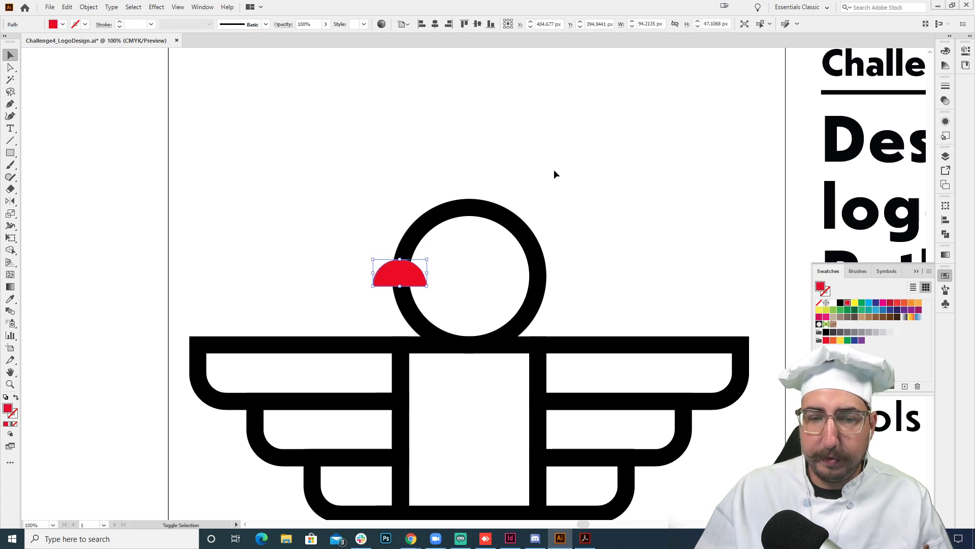
- Unite the half circle and the large circle into one head shape and copy the wing's black 30 pt stroke style onto it
{"action": "left_click_drag", "start_coordinate": [583, 167], "coordinate": [357, 289]}
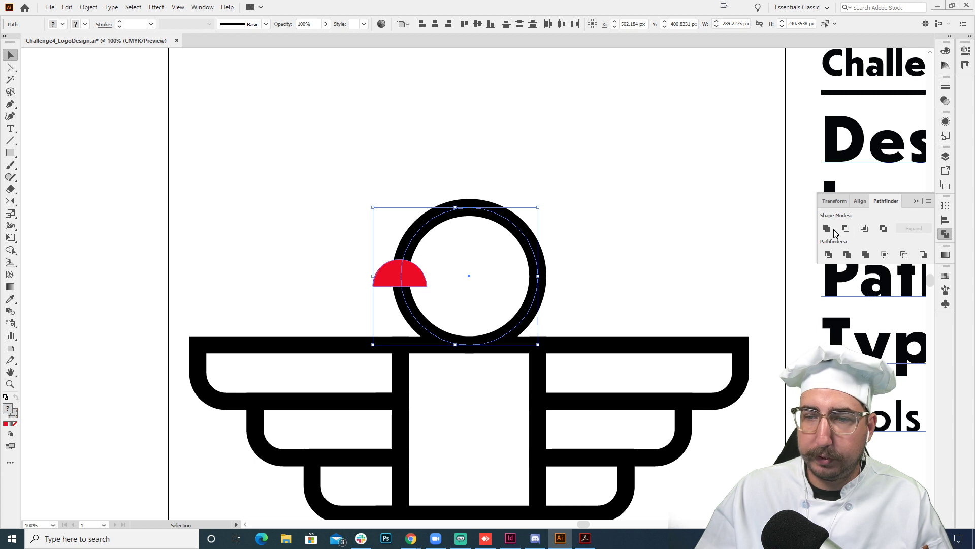
{"action": "left_click", "coordinate": [827, 229]}
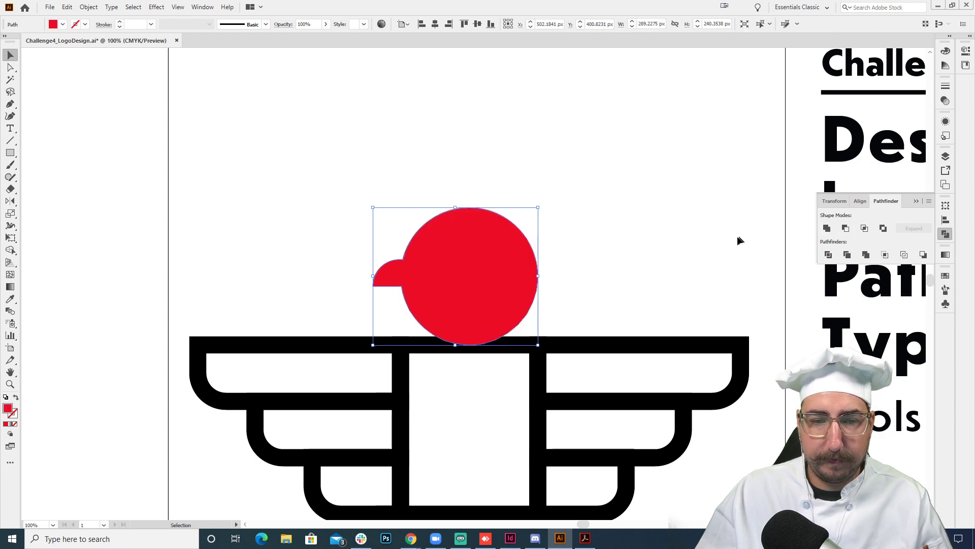
{"action": "key", "text": "i"}
{"action": "left_click", "coordinate": [596, 341]}
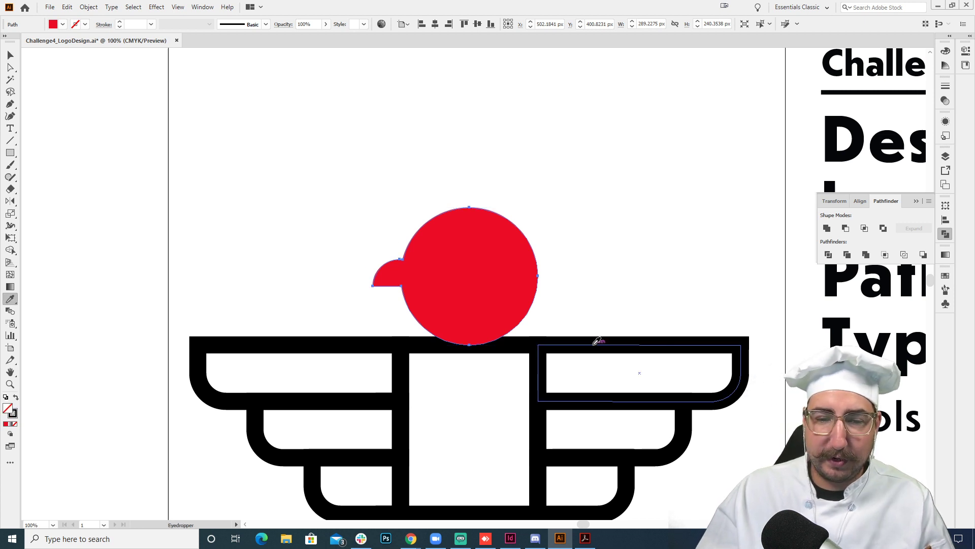
{"action": "key", "text": "v"}
{"action": "left_click", "coordinate": [605, 257]}
{"action": "key", "text": "z"}
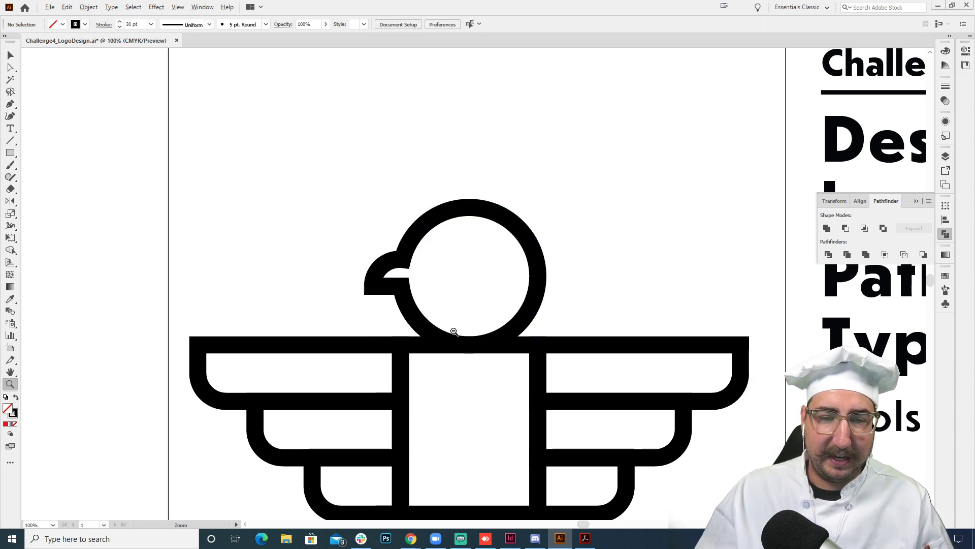
{"action": "left_click", "coordinate": [453, 331], "text": "alt"}
{"action": "left_click", "coordinate": [491, 298], "text": "alt"}
{"action": "left_click", "coordinate": [490, 298], "text": "alt"}
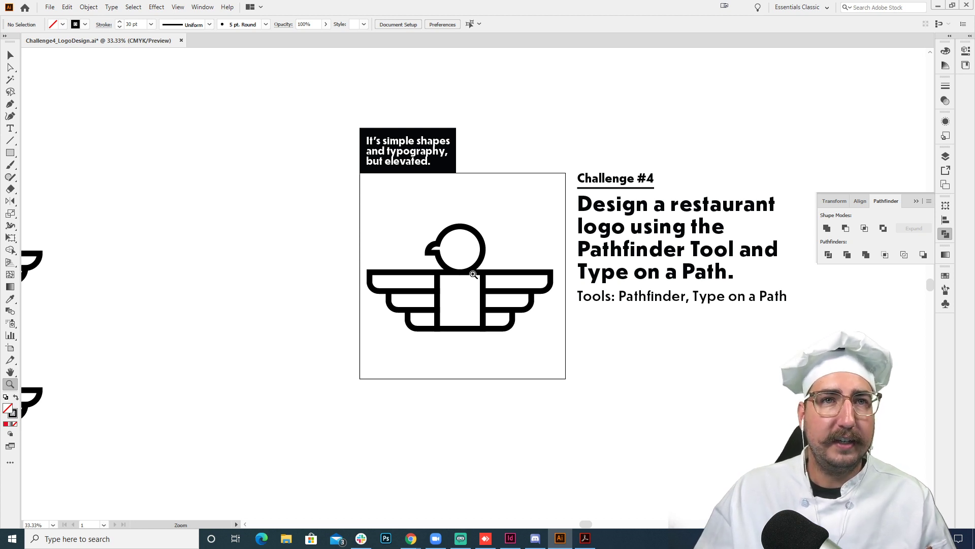
{"action": "left_click", "coordinate": [480, 289]}
{"action": "left_click", "coordinate": [486, 305]}
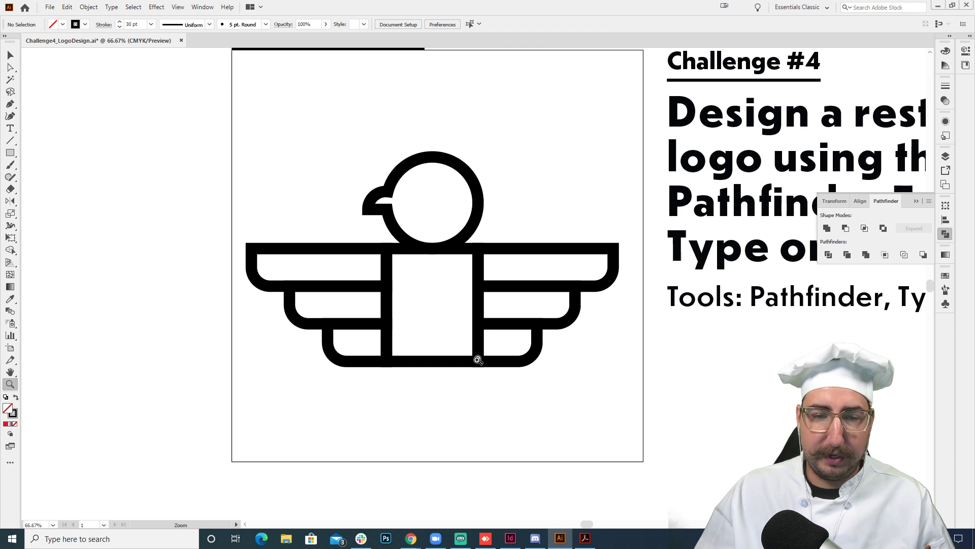
- Draw two side-by-side circles about 58 px across below the body rectangle and group them
{"action": "left_click_drag", "start_coordinate": [477, 359], "coordinate": [484, 300]}
{"action": "left_click", "coordinate": [453, 302]}
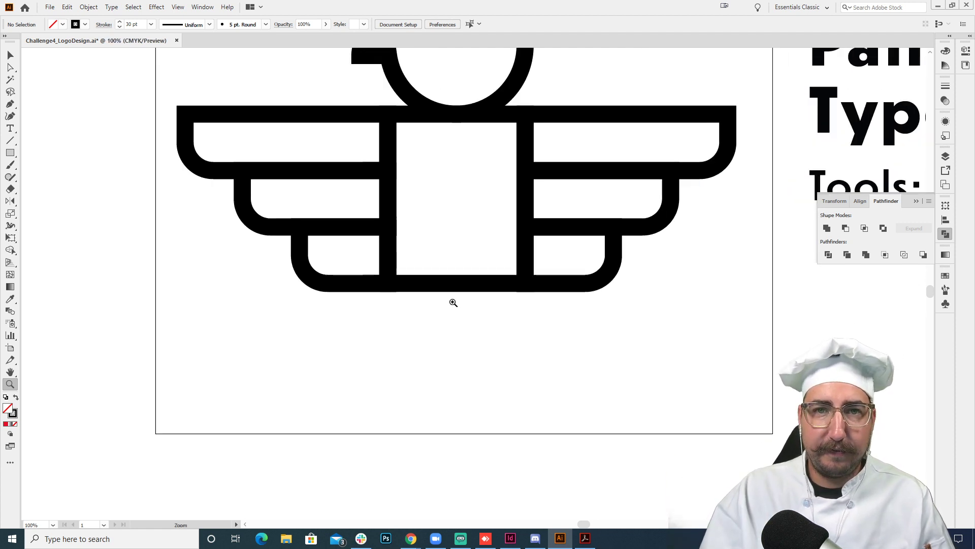
{"action": "key", "text": "l"}
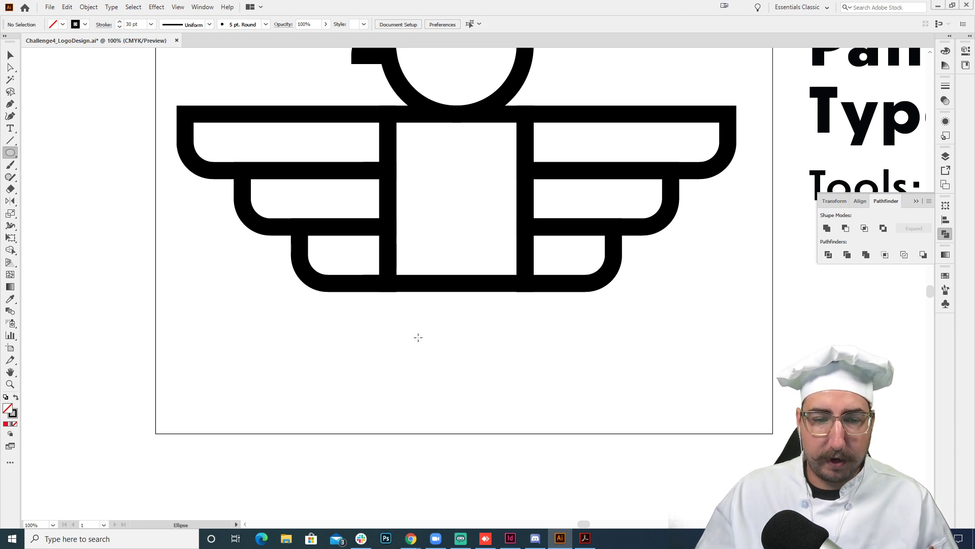
{"action": "left_click_drag", "start_coordinate": [418, 338], "coordinate": [503, 334]}
{"action": "key", "text": "v"}
{"action": "left_click", "coordinate": [449, 331]}
{"action": "left_click_drag", "start_coordinate": [544, 310], "coordinate": [387, 392]}
{"action": "key", "text": "ctrl+g"}
- Center the grouped foot circles horizontally under the body rectangle
{"action": "left_click", "coordinate": [434, 24]}
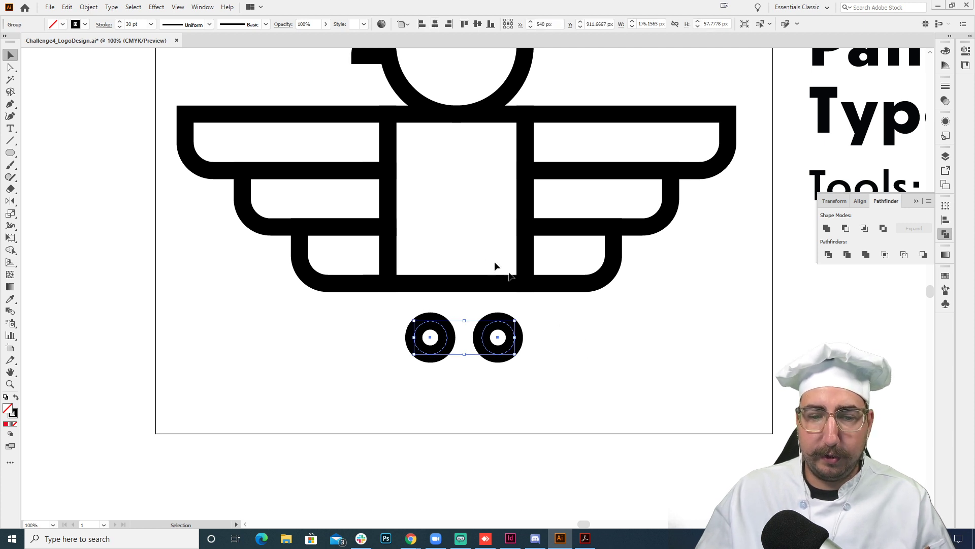
{"action": "left_click", "coordinate": [463, 286], "text": "shift"}
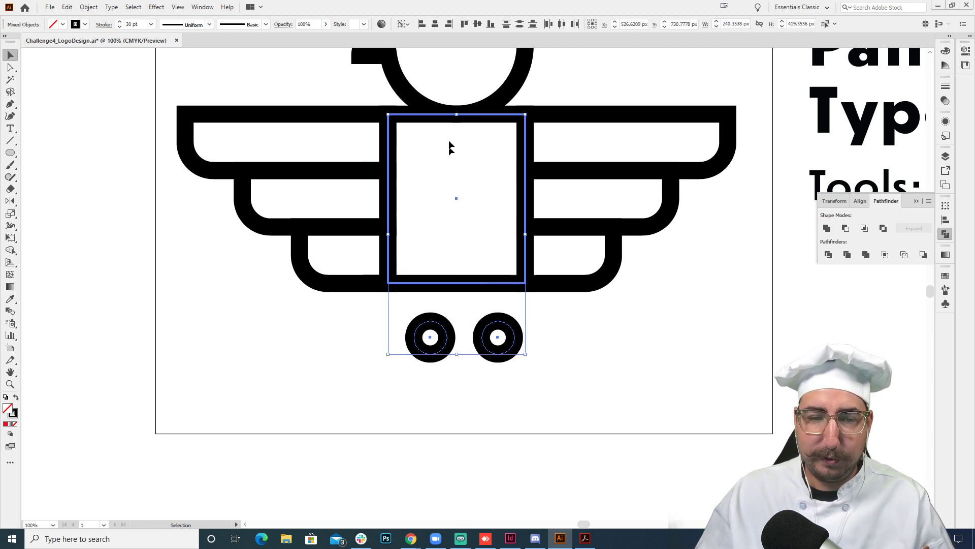
{"action": "left_click", "coordinate": [437, 25]}
{"action": "left_click", "coordinate": [543, 336]}
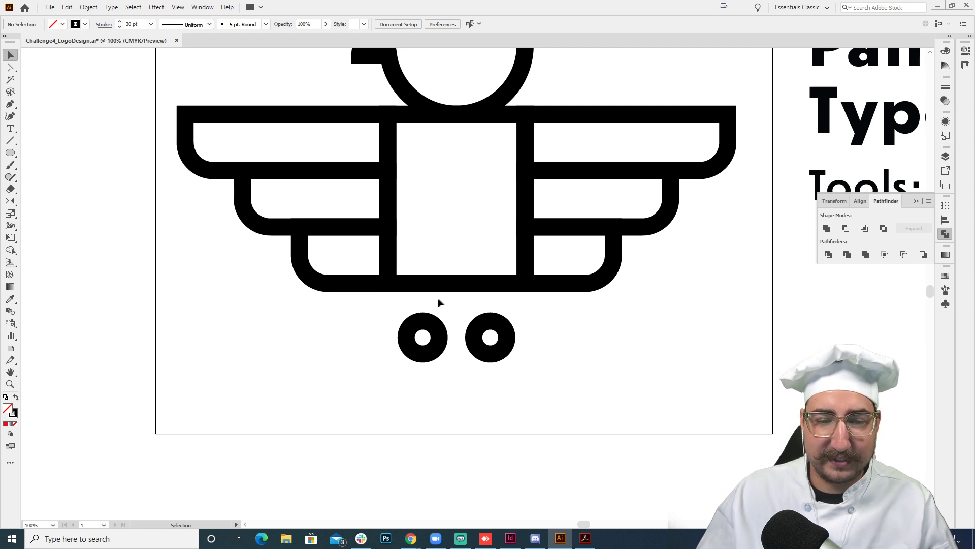
- Draw a short vertical leg from the body's lower edge to the left foot circle and duplicate it above the right one
{"action": "key", "text": "p"}
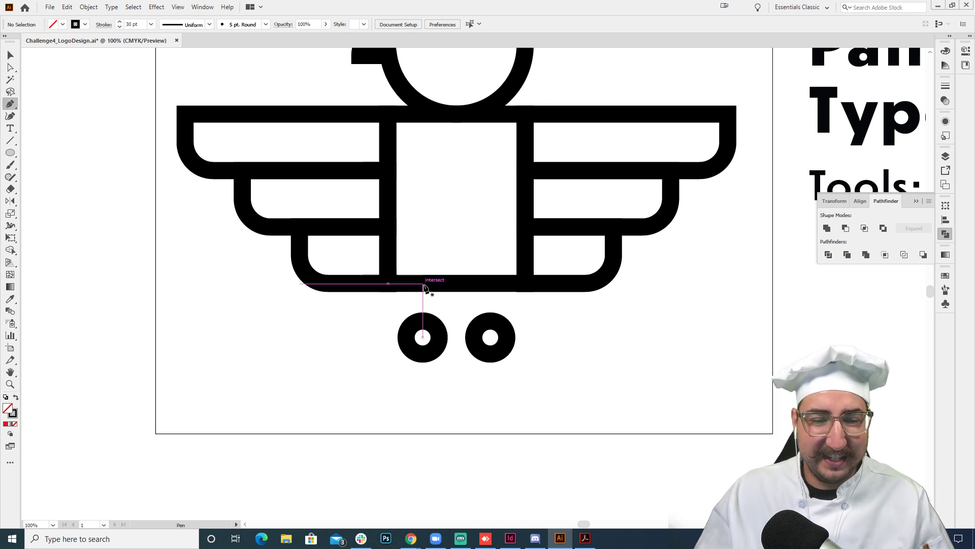
{"action": "left_click", "coordinate": [423, 283]}
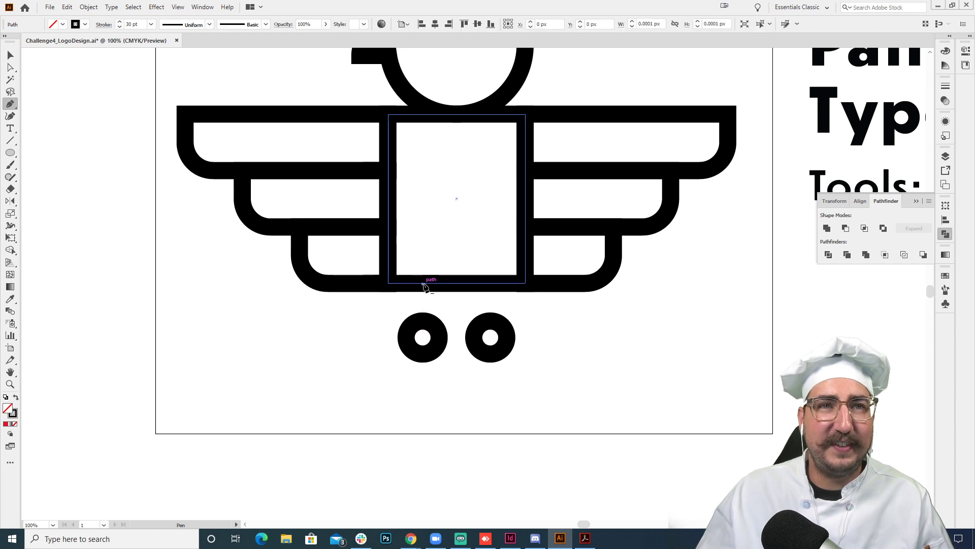
{"action": "left_click", "coordinate": [423, 321]}
{"action": "key", "text": "v"}
{"action": "left_click", "coordinate": [482, 307]}
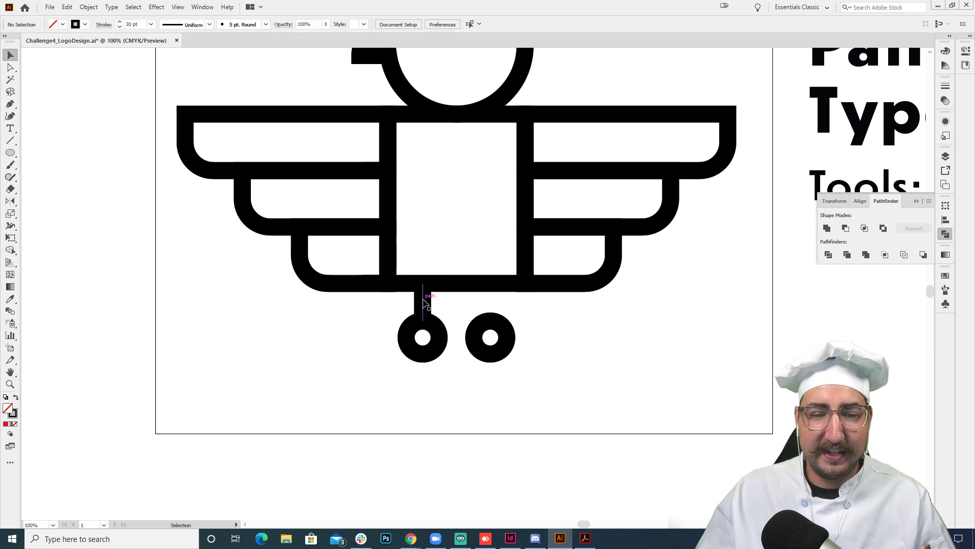
{"action": "left_click_drag", "start_coordinate": [423, 302], "coordinate": [490, 302]}
{"action": "left_click", "coordinate": [584, 339]}
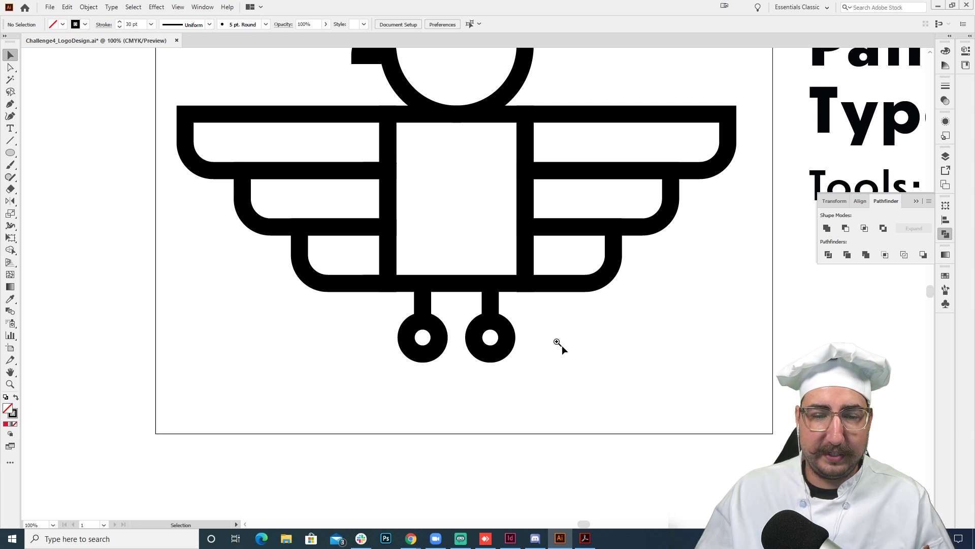
- Create a three-point star with radii of 25 px and 50 px at the top of the bird's head
{"action": "key", "text": "z"}
{"action": "left_click", "coordinate": [501, 276], "text": "alt"}
{"action": "left_click", "coordinate": [508, 273], "text": "alt"}
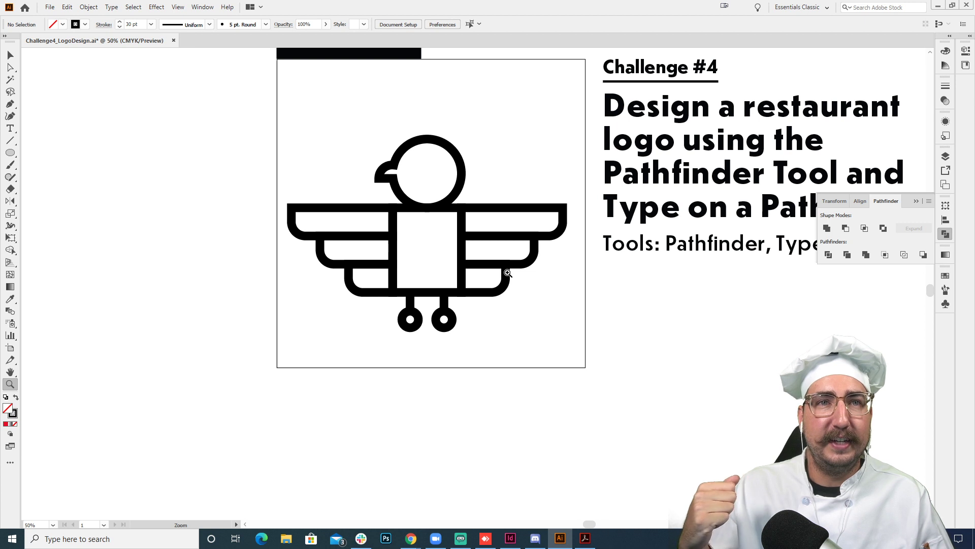
{"action": "left_click", "coordinate": [424, 263]}
{"action": "left_click_drag", "start_coordinate": [471, 279], "coordinate": [410, 254]}
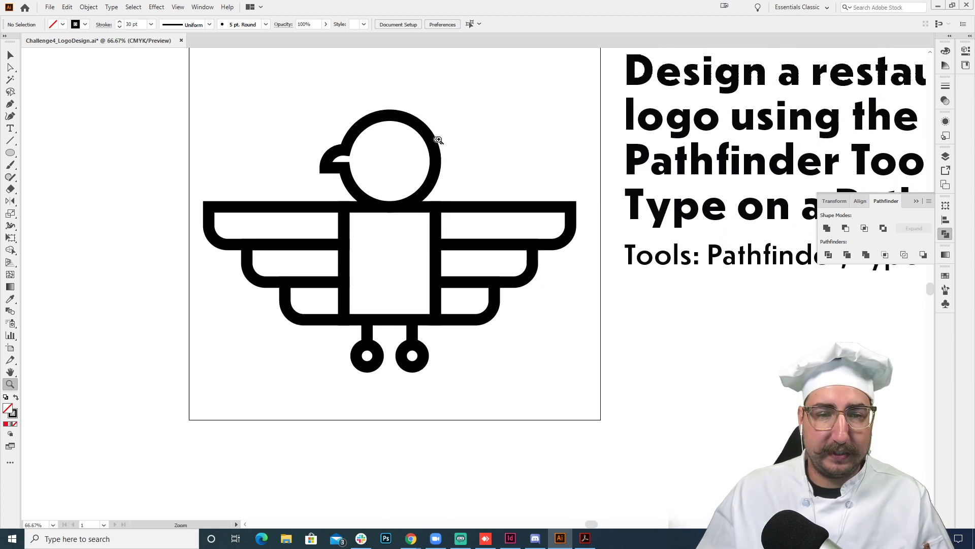
{"action": "left_click", "coordinate": [438, 140]}
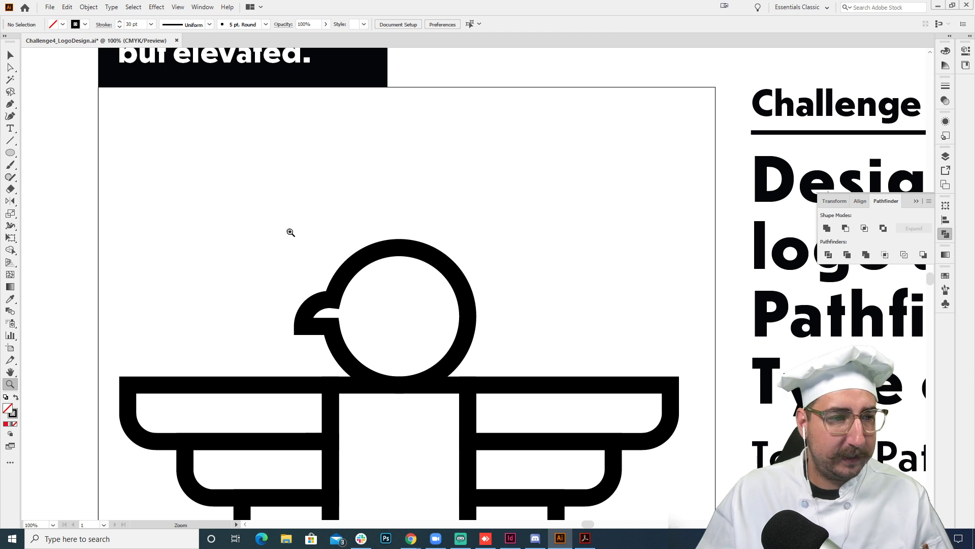
{"action": "left_click", "coordinate": [11, 153]}
{"action": "left_click", "coordinate": [11, 153]}
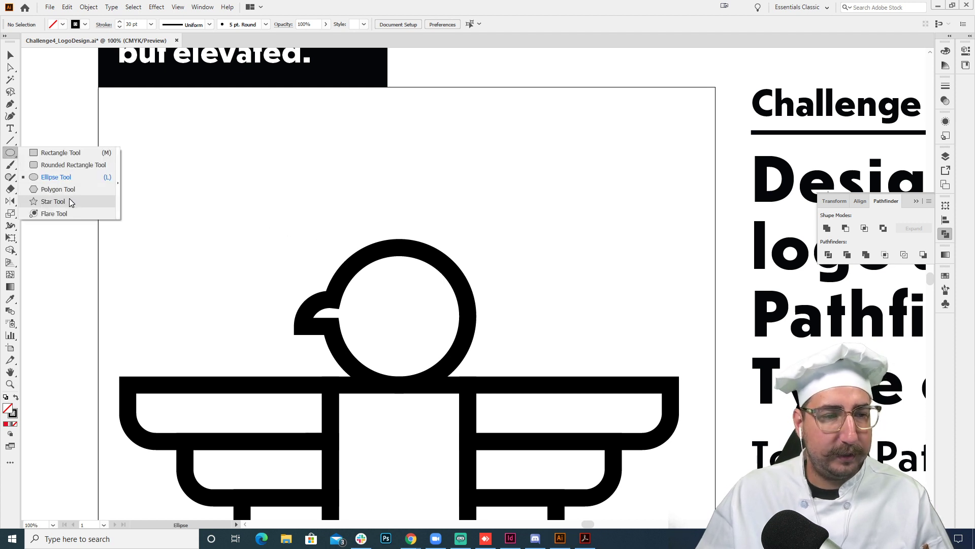
{"action": "left_click", "coordinate": [69, 202]}
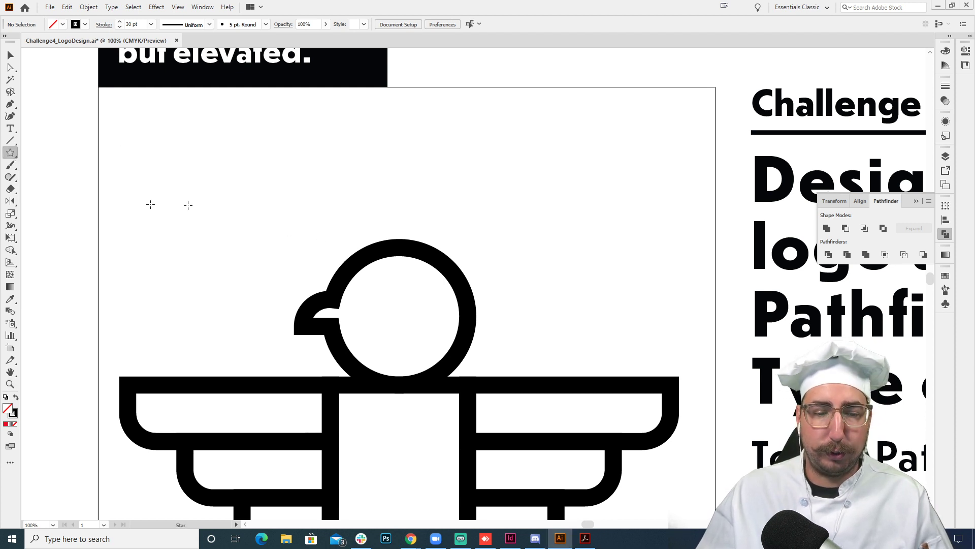
{"action": "left_click", "coordinate": [405, 219]}
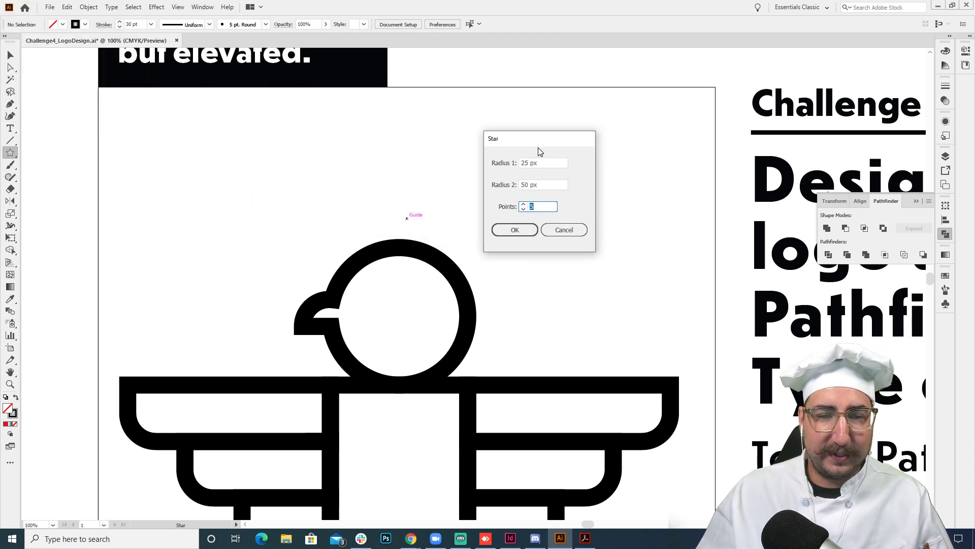
{"action": "type", "text": "3"}
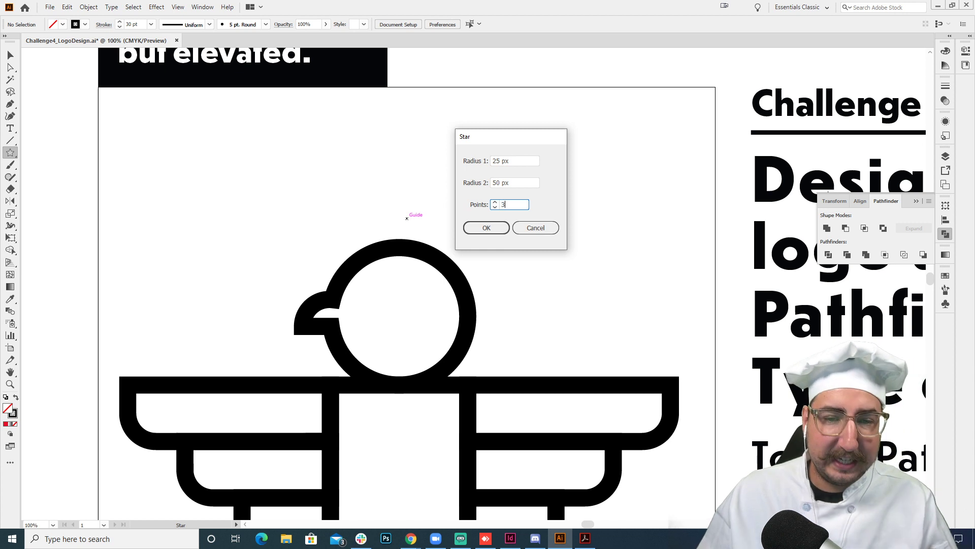
{"action": "key", "text": "Return"}
- Rotate the triangle on the head so that it points straight up
{"action": "key", "text": "r"}
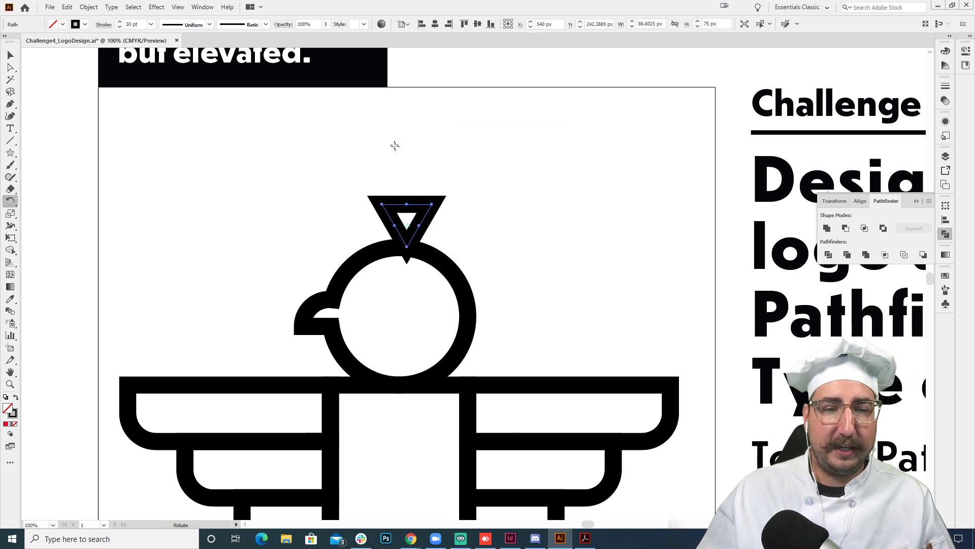
{"action": "left_click_drag", "start_coordinate": [394, 146], "coordinate": [435, 315]}
{"action": "key", "text": "v"}
{"action": "left_click", "coordinate": [501, 237]}
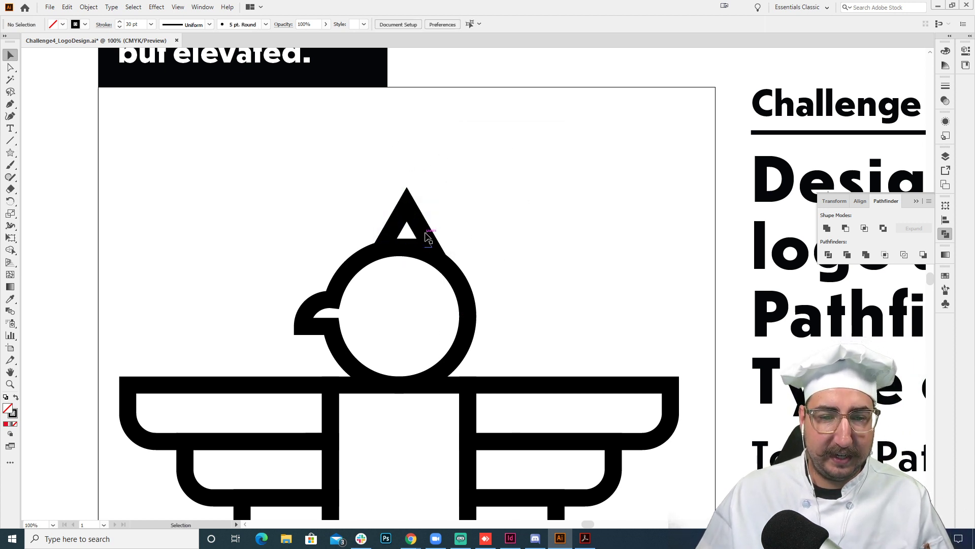
- Center the triangle above the head circle and adjust its height so its base overlaps the circle's upper edge
{"action": "left_click_drag", "start_coordinate": [421, 235], "coordinate": [414, 239]}
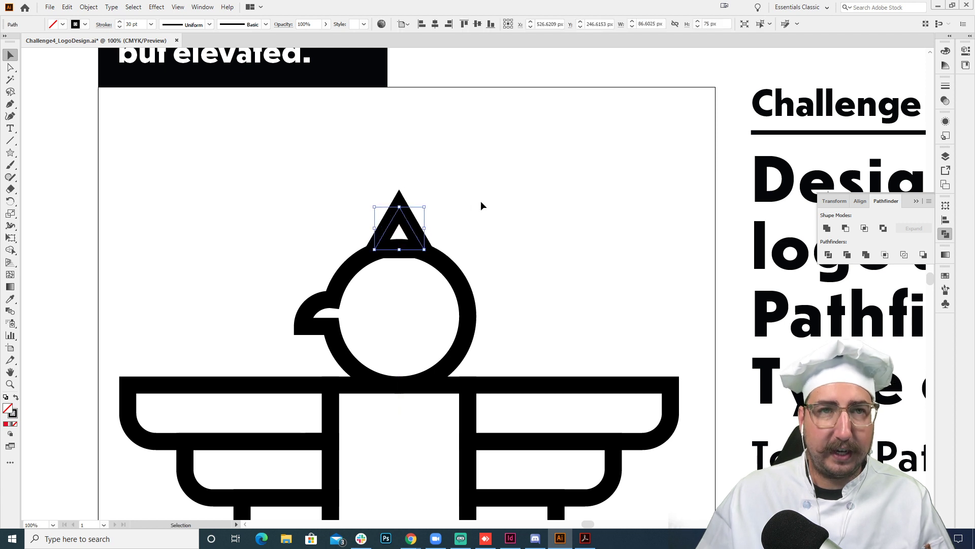
{"action": "key", "text": "shift+Up"}
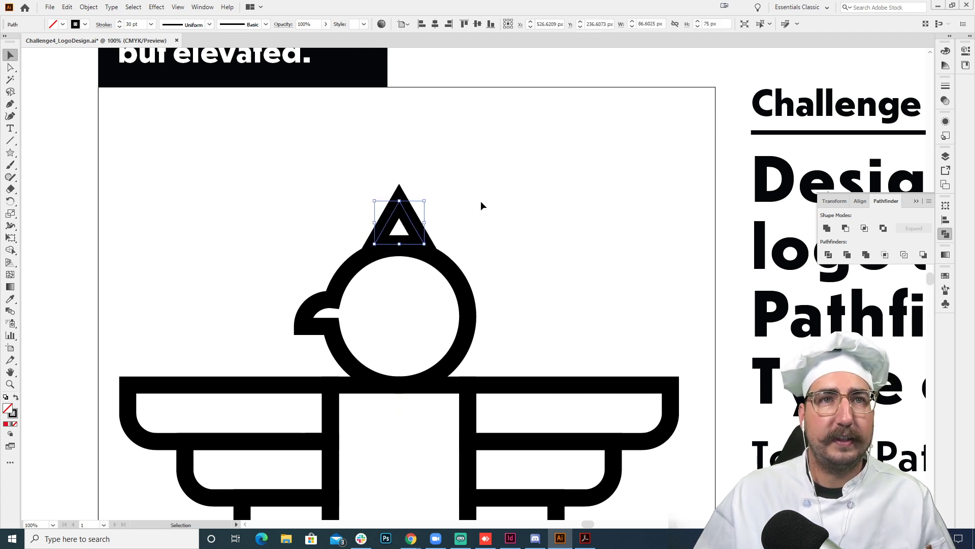
{"action": "key", "text": "Down"}
{"action": "key", "text": "Down"}
{"action": "key", "text": "Down"}
{"action": "key", "text": "Down"}
{"action": "key", "text": "Down"}
{"action": "key", "text": "Down"}
{"action": "key", "text": "Down"}
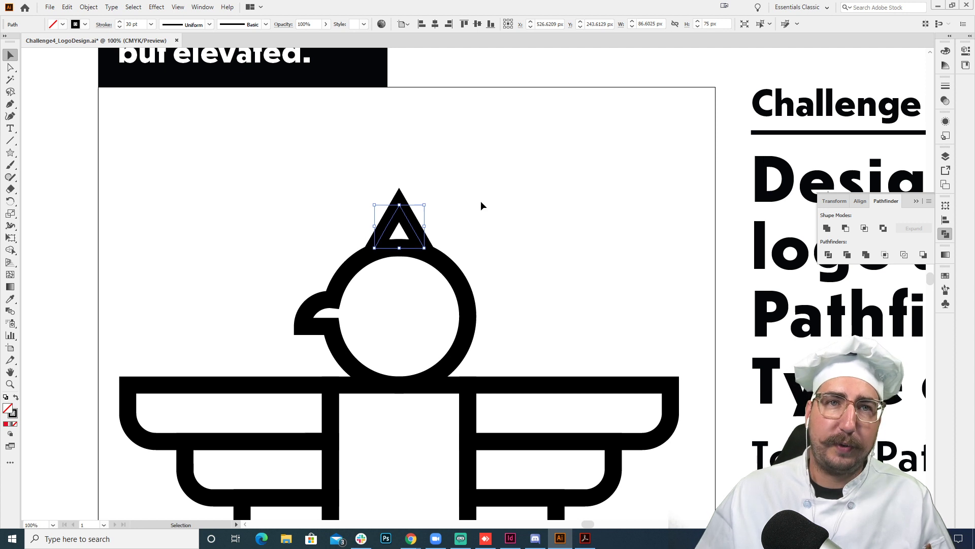
{"action": "left_click", "coordinate": [482, 202]}
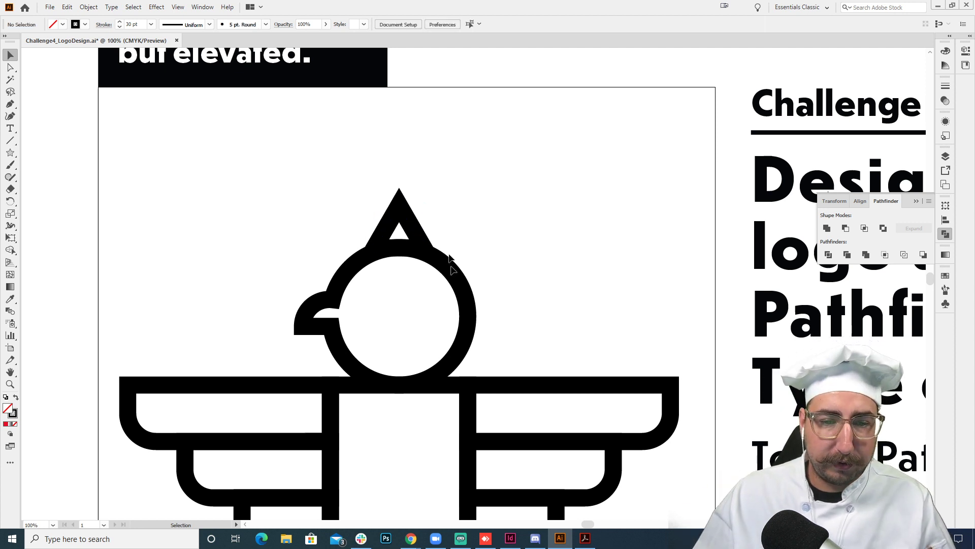
- Unite the triangle and the head outline into one shape
{"action": "left_click_drag", "start_coordinate": [467, 192], "coordinate": [352, 284]}
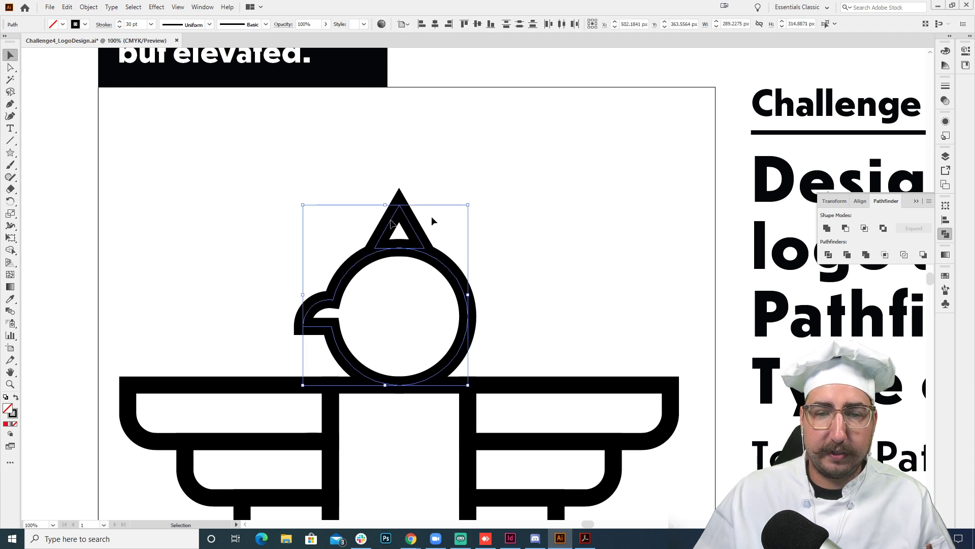
{"action": "left_click", "coordinate": [827, 228]}
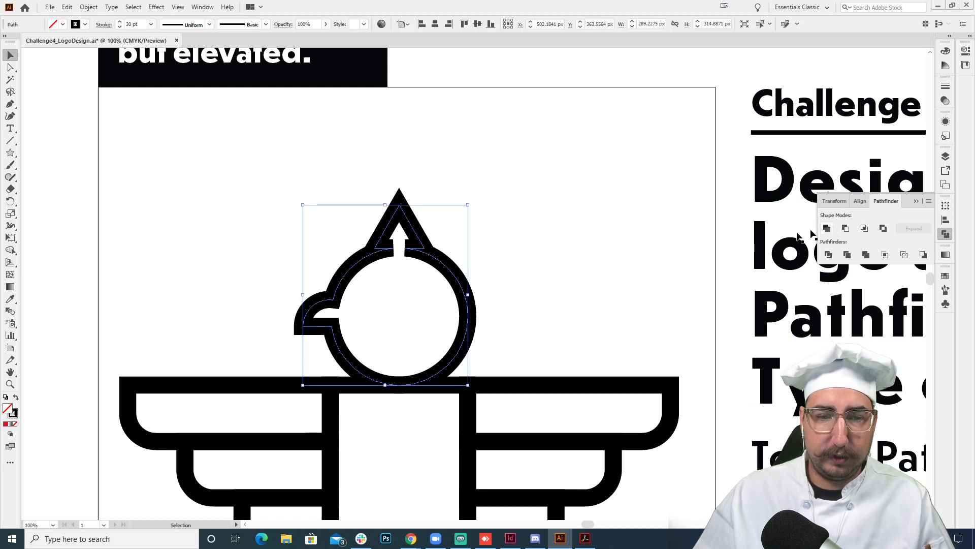
{"action": "left_click", "coordinate": [543, 239]}
- Ungroup the two foot circles below the legs
{"action": "left_click_drag", "start_coordinate": [501, 325], "coordinate": [490, 164]}
{"action": "scroll", "coordinate": [491, 164], "scroll_direction": "down", "scroll_amount": 10}
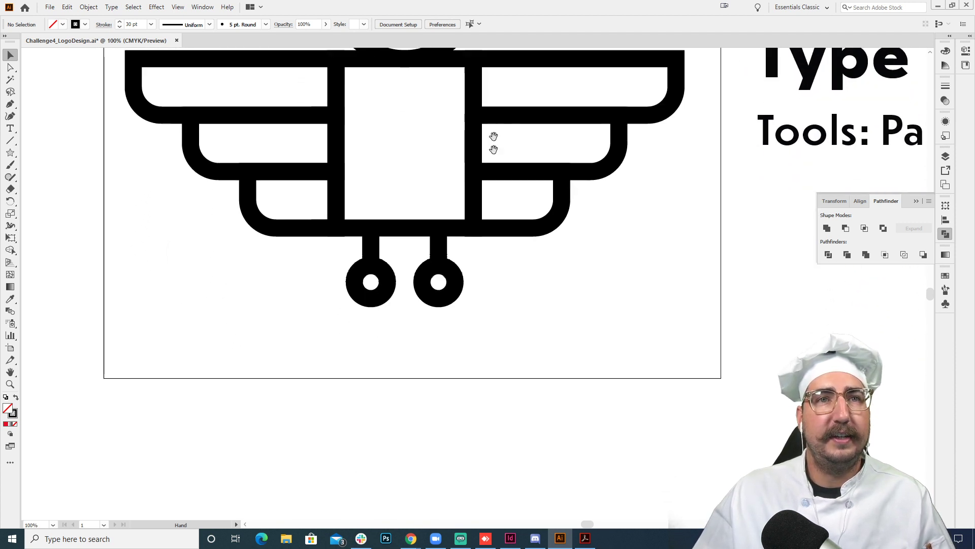
{"action": "key", "text": "z"}
{"action": "left_click", "coordinate": [447, 225]}
{"action": "key", "text": "v"}
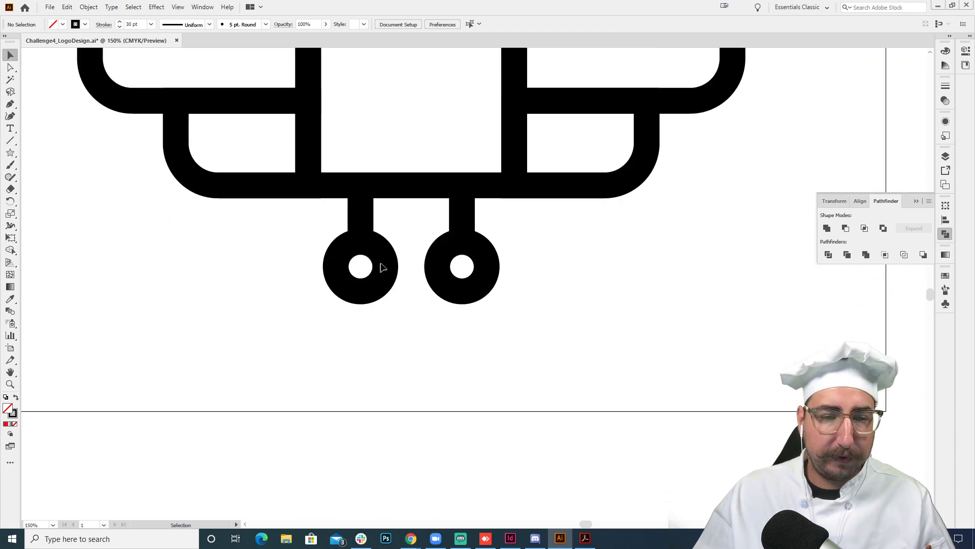
{"action": "left_click", "coordinate": [387, 263]}
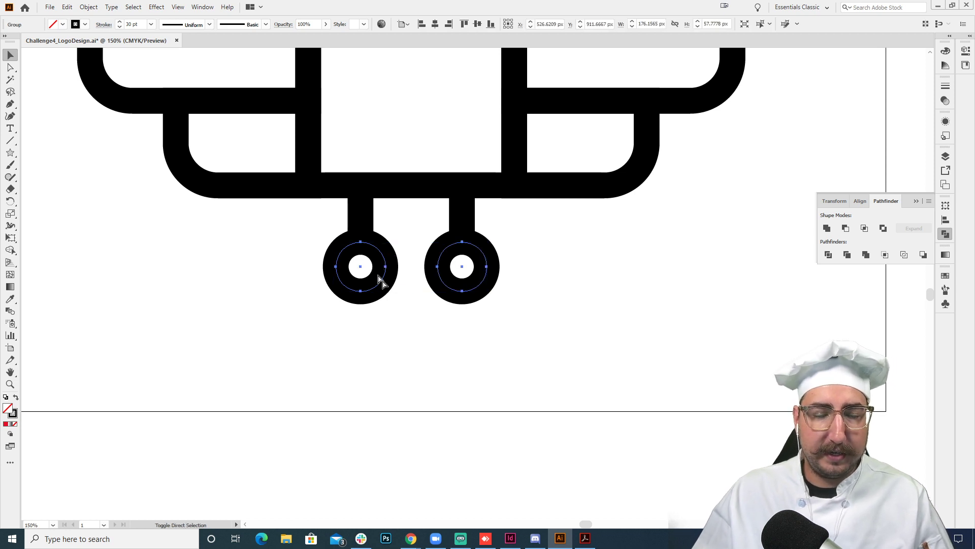
{"action": "key", "text": "ctrl+shift+g"}
{"action": "key", "text": "ctrl+shift+a"}
- Delete the lowest anchor point of the left foot circle to flatten its underside
{"action": "left_click", "coordinate": [384, 253]}
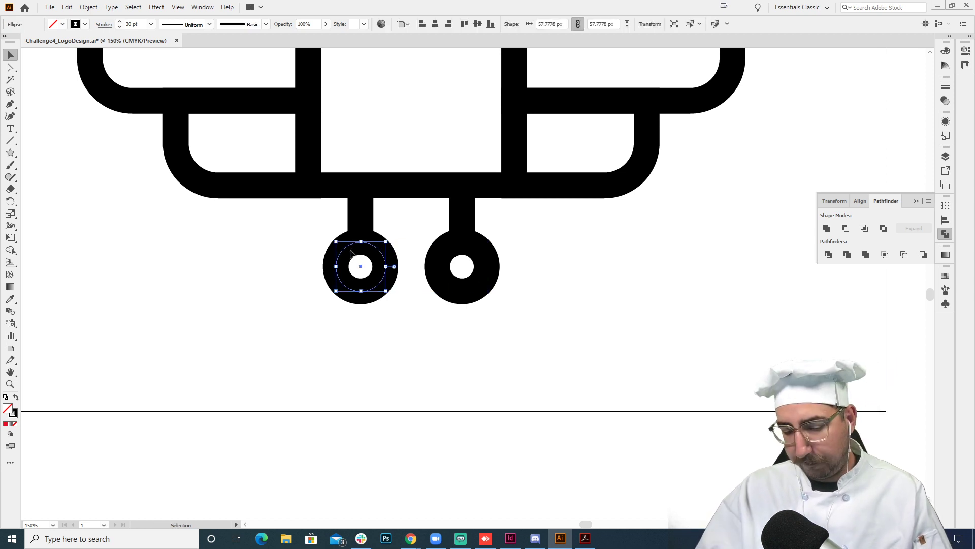
{"action": "key", "text": "p"}
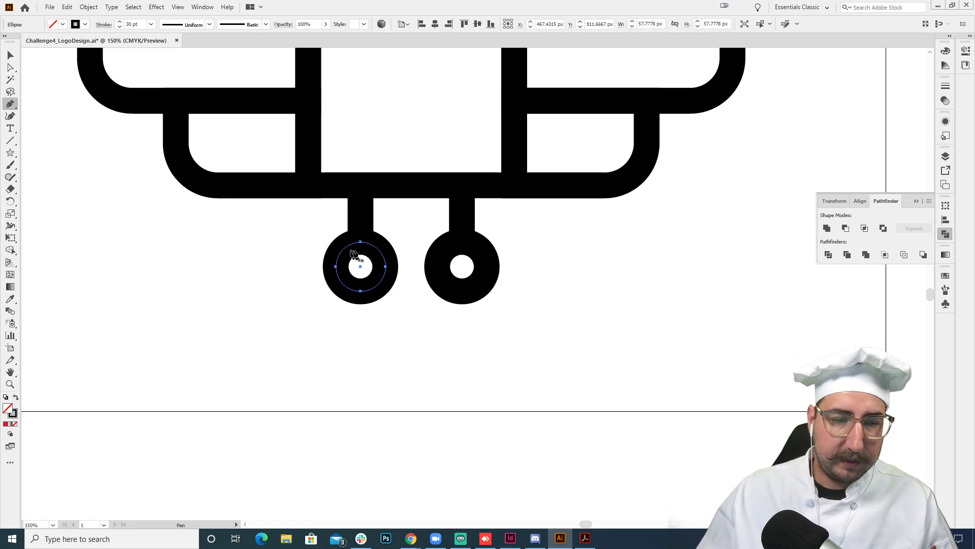
{"action": "left_click", "coordinate": [361, 290]}
{"action": "key", "text": "v"}
{"action": "left_click", "coordinate": [402, 315]}
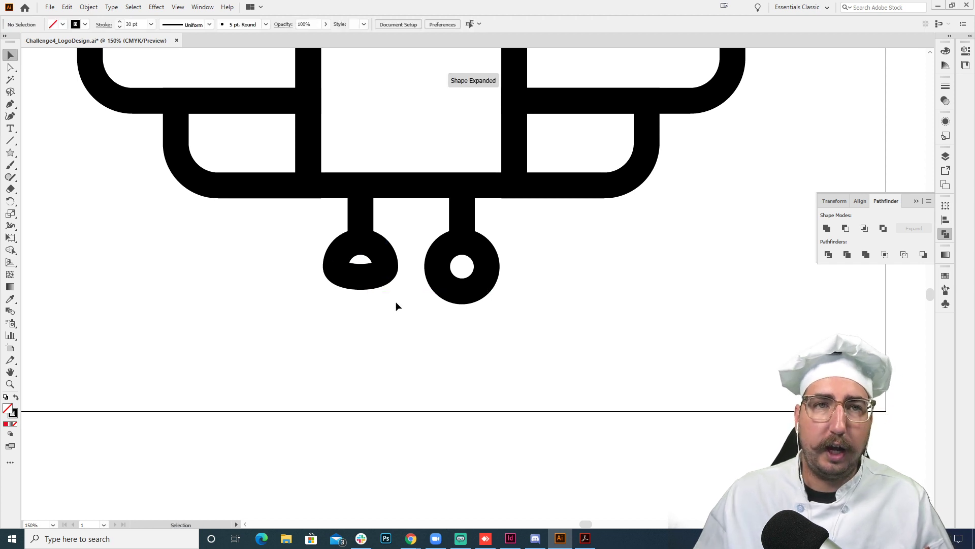
- Draw a rectangle about 145 by 83 px over the right foot circle's lower half and subtract it with Minus Front
{"action": "key", "text": "m"}
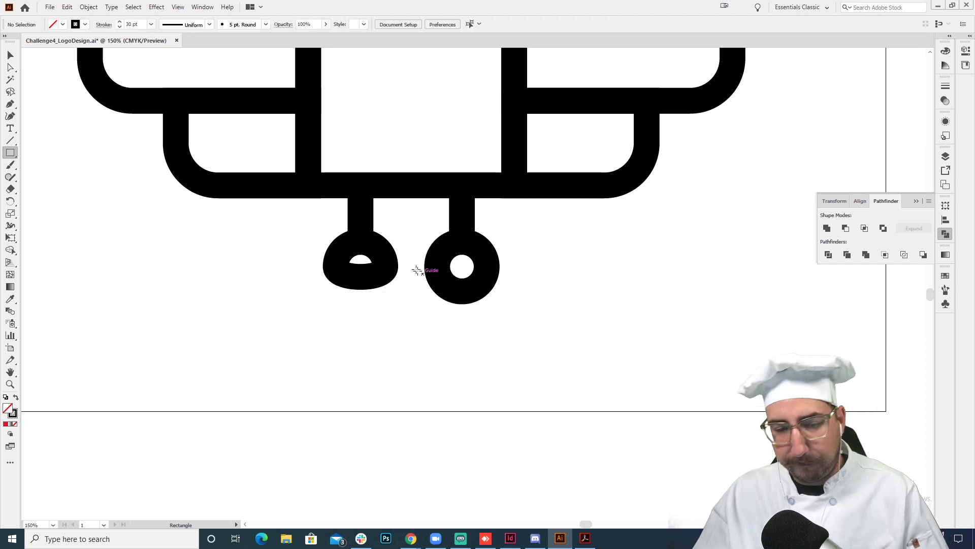
{"action": "left_click_drag", "start_coordinate": [415, 266], "coordinate": [539, 337]}
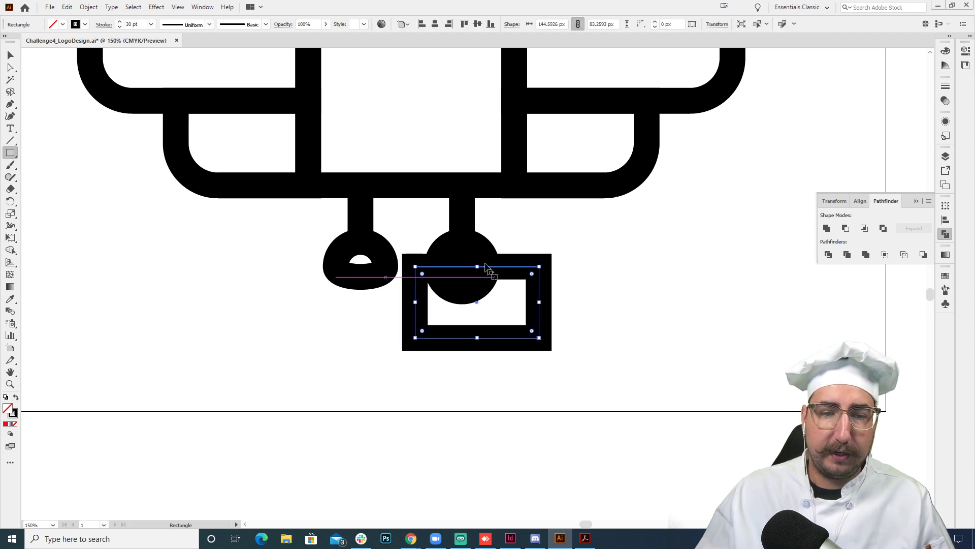
{"action": "key", "text": "v"}
{"action": "left_click", "coordinate": [462, 242], "text": "shift"}
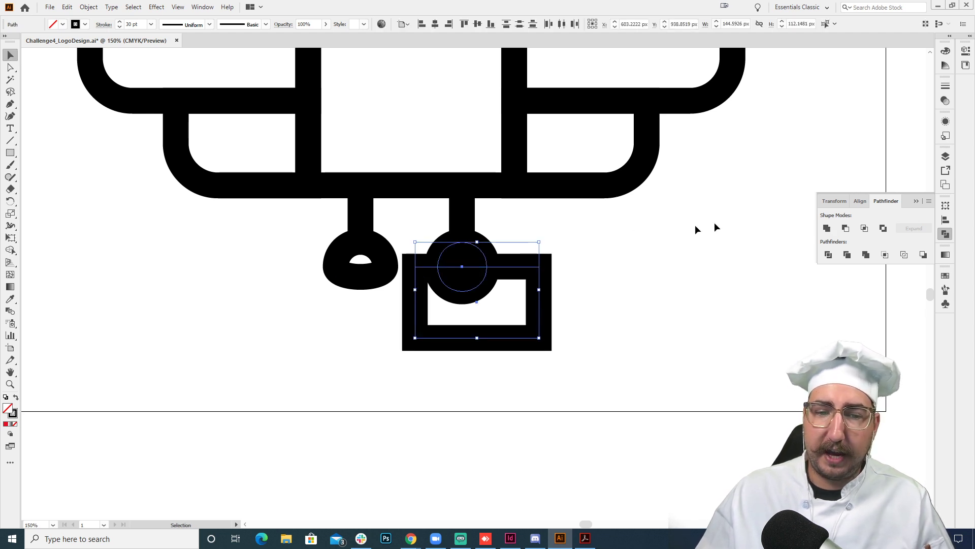
{"action": "left_click", "coordinate": [845, 229]}
{"action": "left_click", "coordinate": [555, 252]}
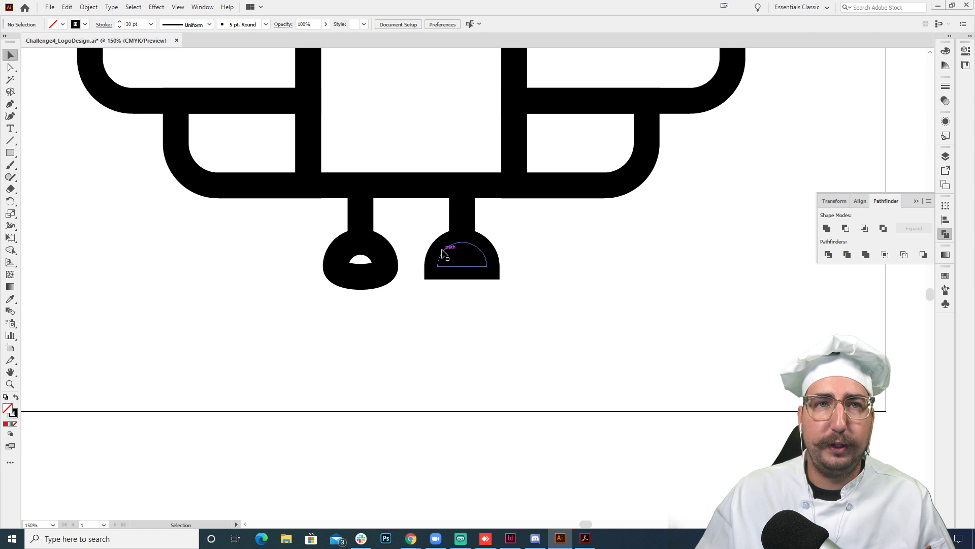
{"action": "key", "text": "z"}
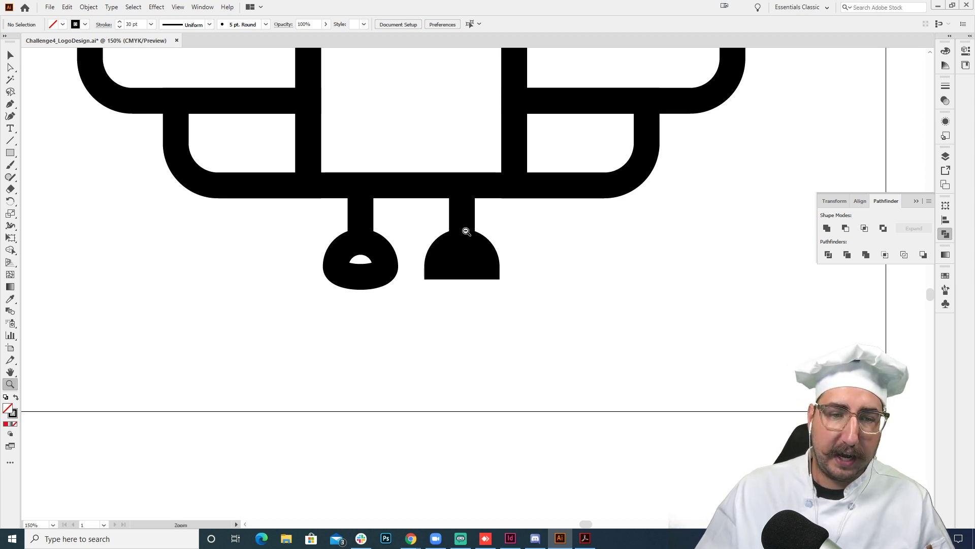
- Duplicate the entire bird artwork into the empty area directly below the artboard
{"action": "left_click", "coordinate": [465, 230], "text": "alt"}
{"action": "left_click", "coordinate": [474, 269], "text": "alt"}
{"action": "left_click", "coordinate": [475, 268], "text": "alt"}
{"action": "left_click", "coordinate": [492, 297], "text": "alt"}
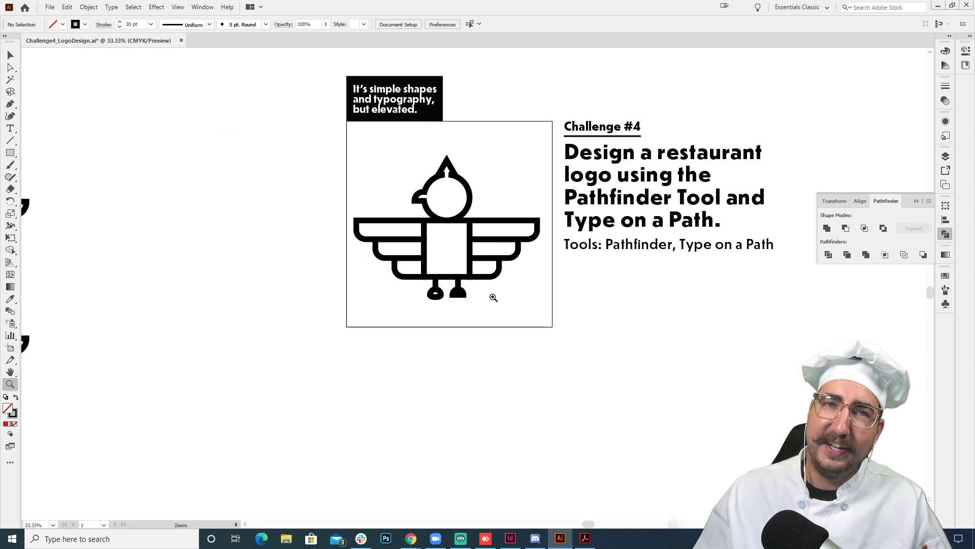
{"action": "key", "text": "v"}
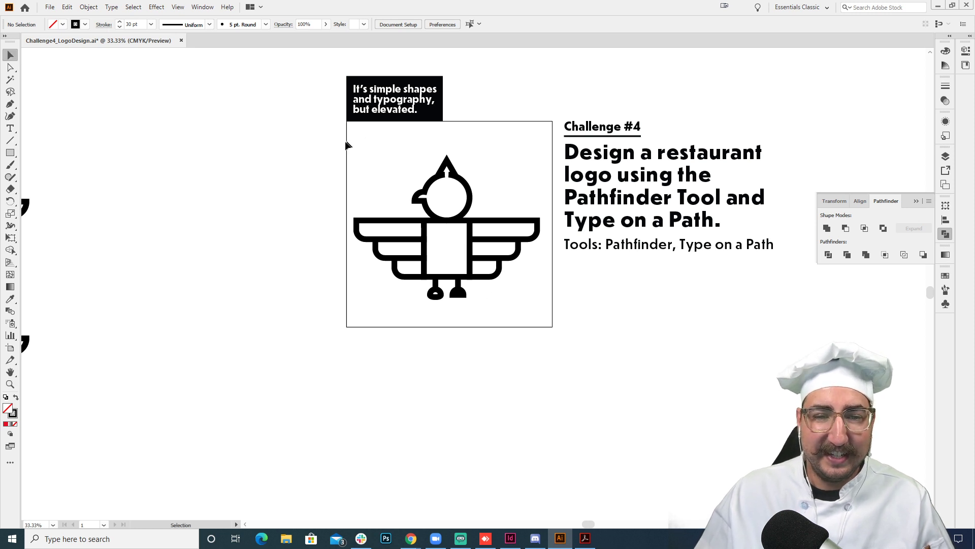
{"action": "left_click_drag", "start_coordinate": [341, 144], "coordinate": [541, 331]}
{"action": "scroll", "coordinate": [451, 135], "scroll_direction": "down", "scroll_amount": 3}
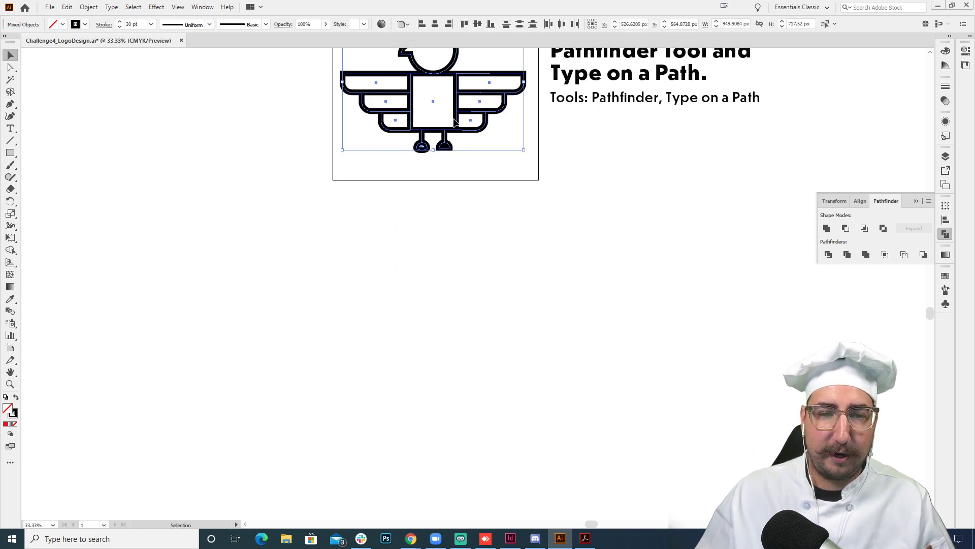
{"action": "left_click_drag", "start_coordinate": [454, 121], "coordinate": [457, 385]}
{"action": "left_click", "coordinate": [503, 291]}
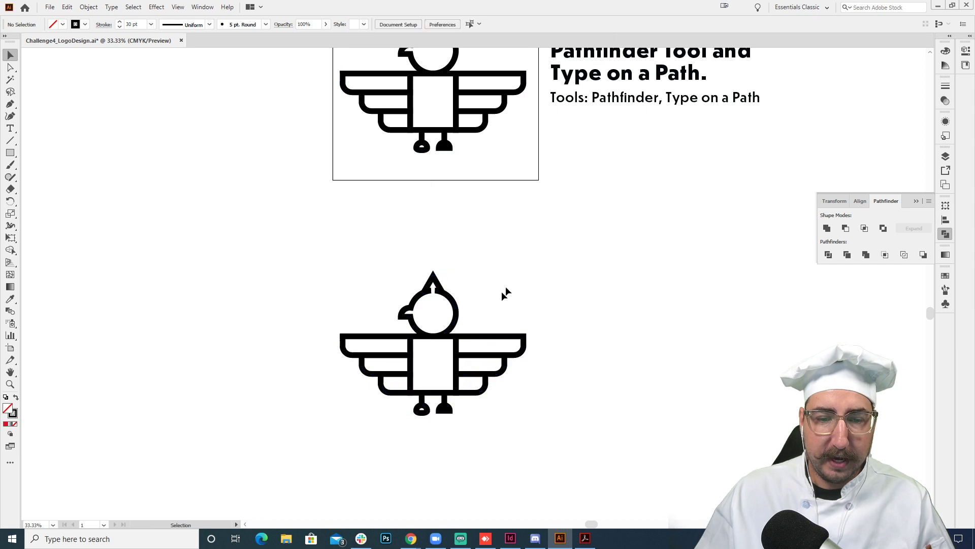
- Draw a circle about 1233 px in diameter from the centre of the duplicated bird and nudge it slightly upward
{"action": "key", "text": "z"}
{"action": "left_click", "coordinate": [443, 350]}
{"action": "left_click_drag", "start_coordinate": [455, 337], "coordinate": [426, 304]}
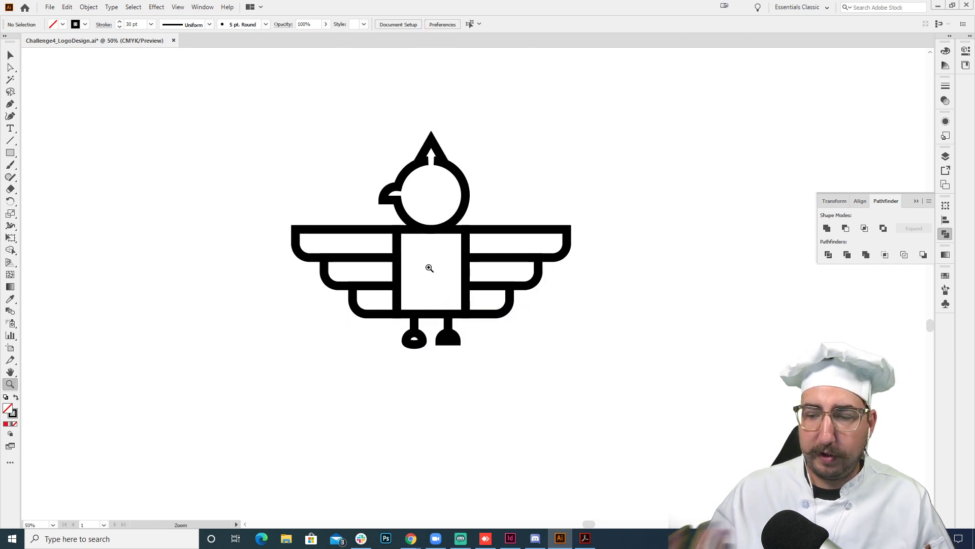
{"action": "key", "text": "l"}
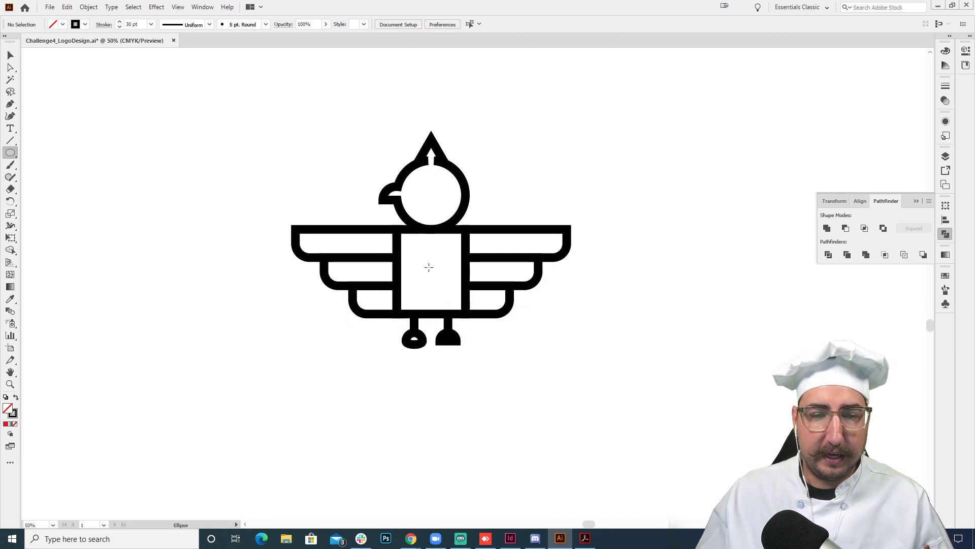
{"action": "scroll", "coordinate": [429, 267], "scroll_direction": "up", "scroll_amount": 1}
{"action": "left_click_drag", "start_coordinate": [431, 287], "coordinate": [255, 131]}
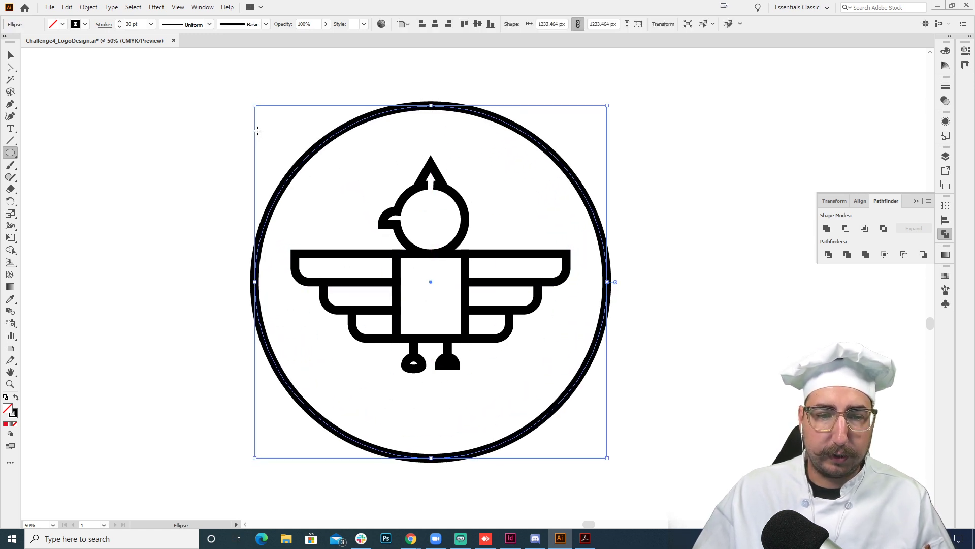
{"action": "key", "text": "shift+Up"}
{"action": "key", "text": "shift+Up"}
{"action": "key", "text": "shift+Up"}
{"action": "key", "text": "shift+Up"}
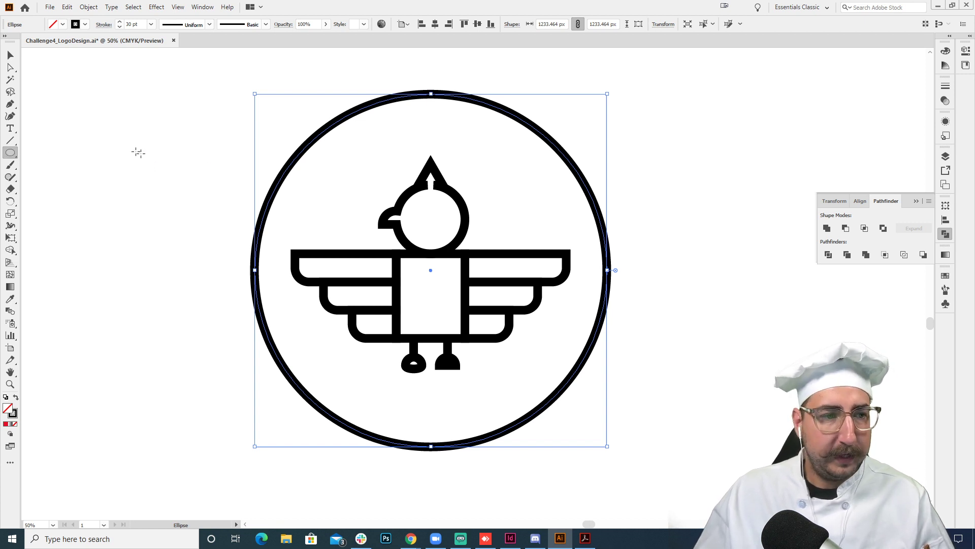
- Convert the circle into a type path starting at its upper-left arc and enter "HOCH'S KITCHEN"
{"action": "left_click", "coordinate": [11, 129]}
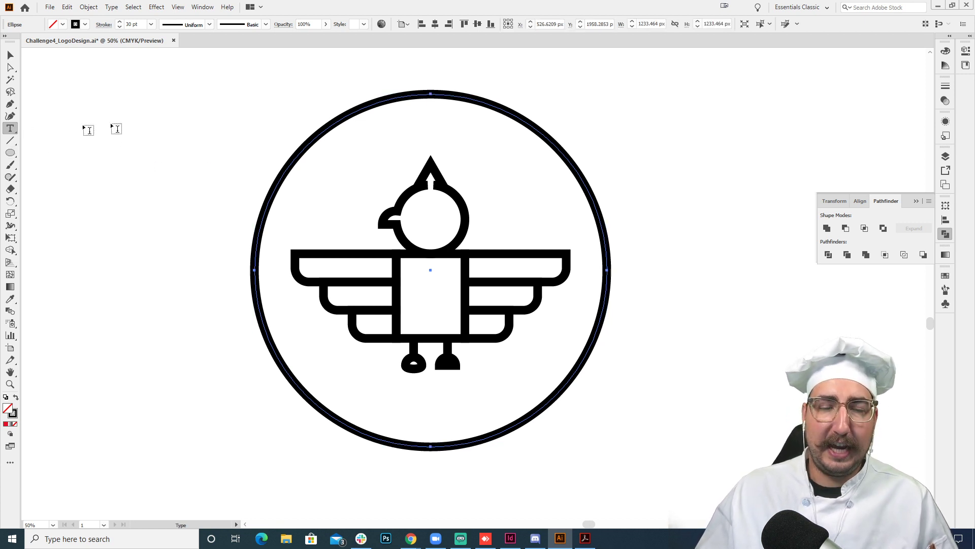
{"action": "left_click", "coordinate": [344, 118]}
{"action": "key", "text": "BackSpace"}
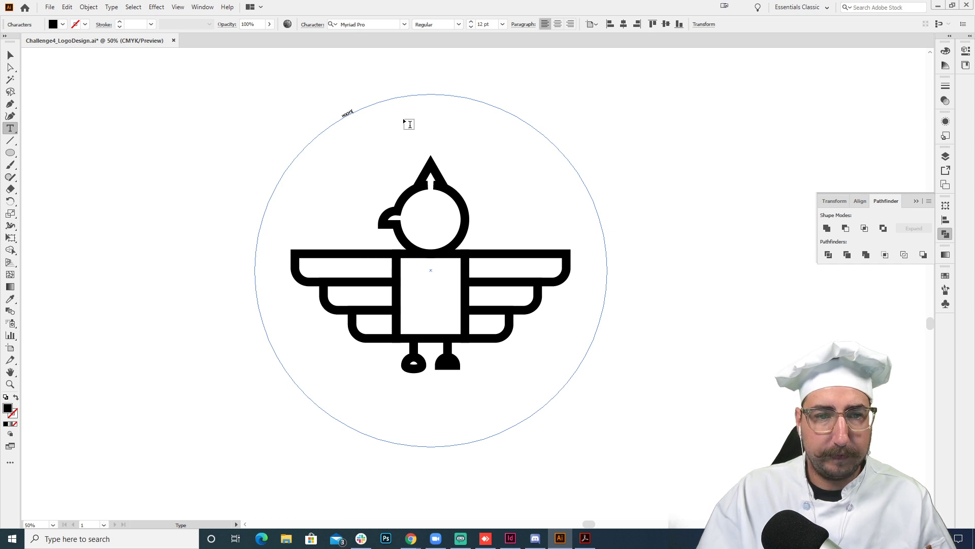
- Set the circular text to the Gotham Ultra font at 170 pt
{"action": "key", "text": "ctrl+a"}
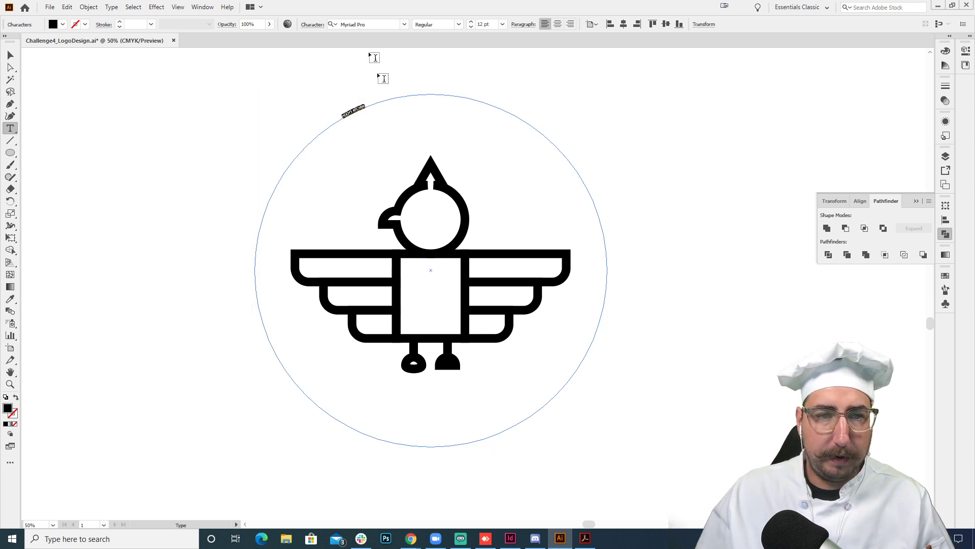
{"action": "left_click", "coordinate": [352, 25]}
{"action": "type", "text": "GOTHAM"}
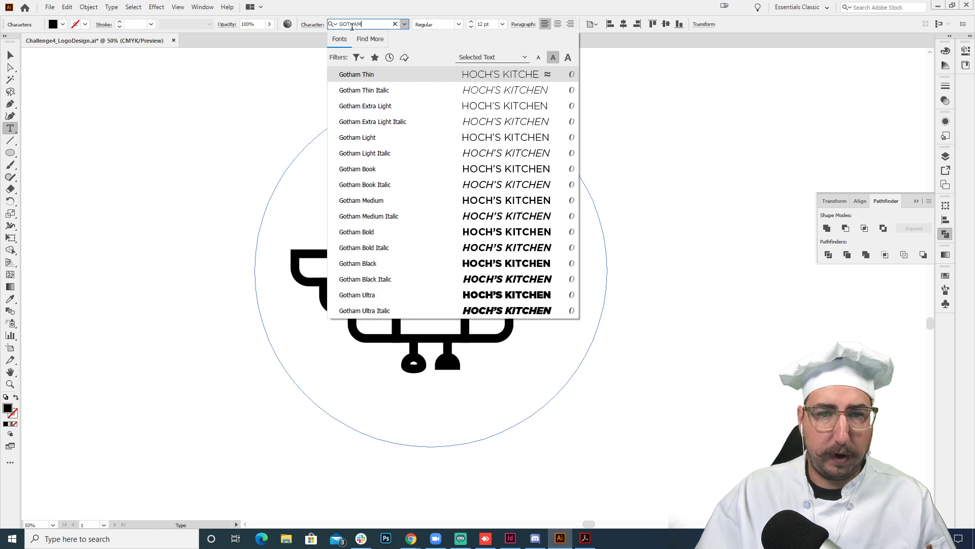
{"action": "left_click", "coordinate": [411, 295]}
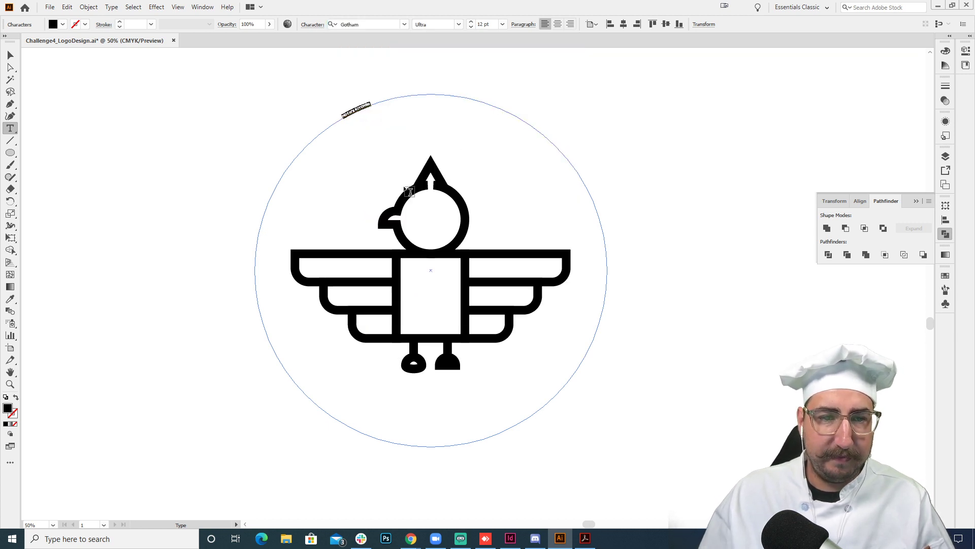
{"action": "left_click", "coordinate": [484, 24]}
{"action": "scroll", "coordinate": [484, 23], "scroll_direction": "up", "scroll_amount": 15}
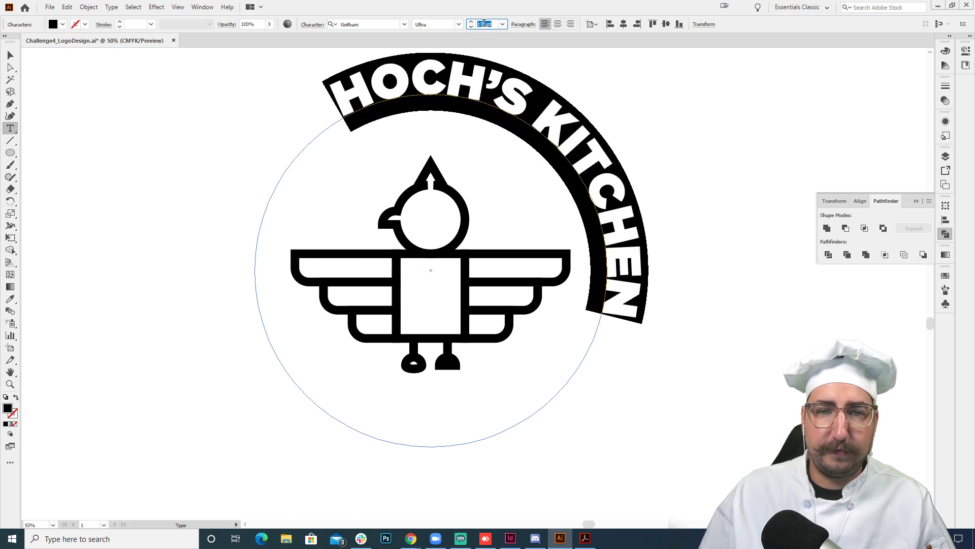
{"action": "key", "text": "Escape"}
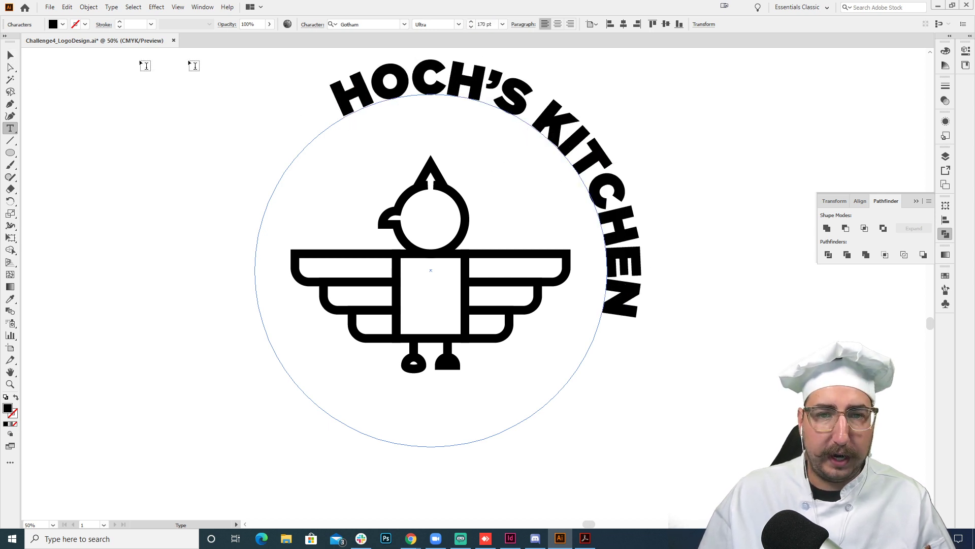
- Centre-align the text on the circle and slide it along the path so it arches over the bird's head
{"action": "key", "text": "ctrl+a"}
{"action": "left_click", "coordinate": [557, 24]}
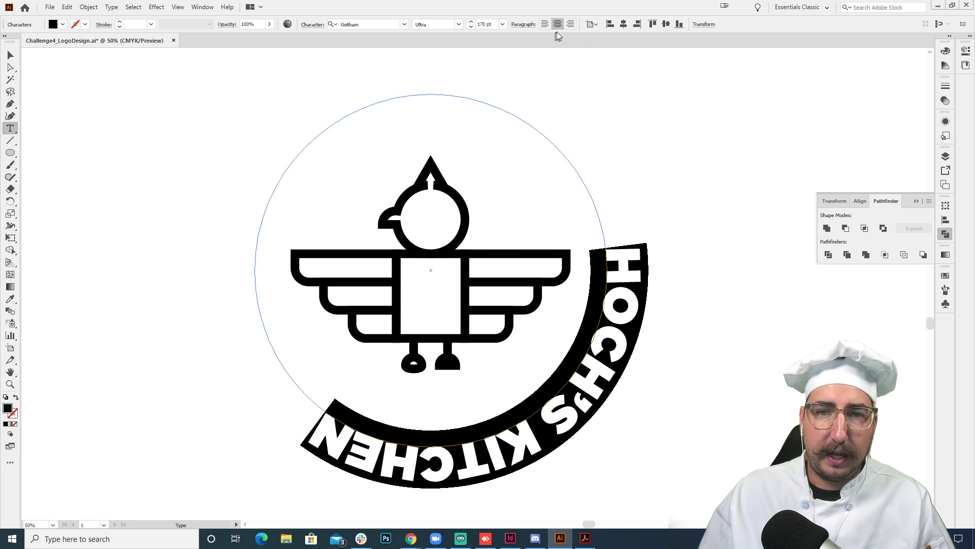
{"action": "left_click", "coordinate": [10, 55]}
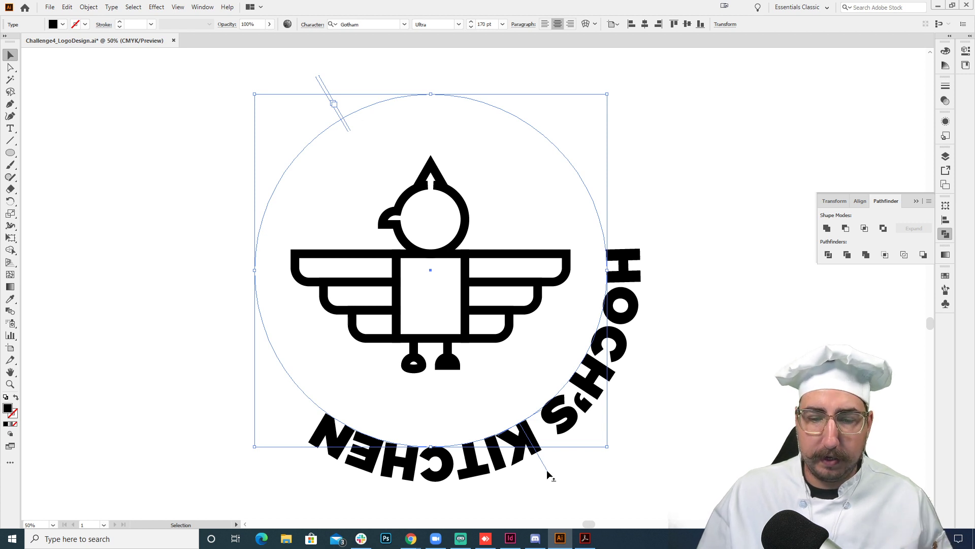
{"action": "left_click_drag", "start_coordinate": [546, 469], "coordinate": [430, 105]}
{"action": "left_click", "coordinate": [679, 188]}
{"action": "left_click_drag", "start_coordinate": [653, 309], "coordinate": [636, 221]}
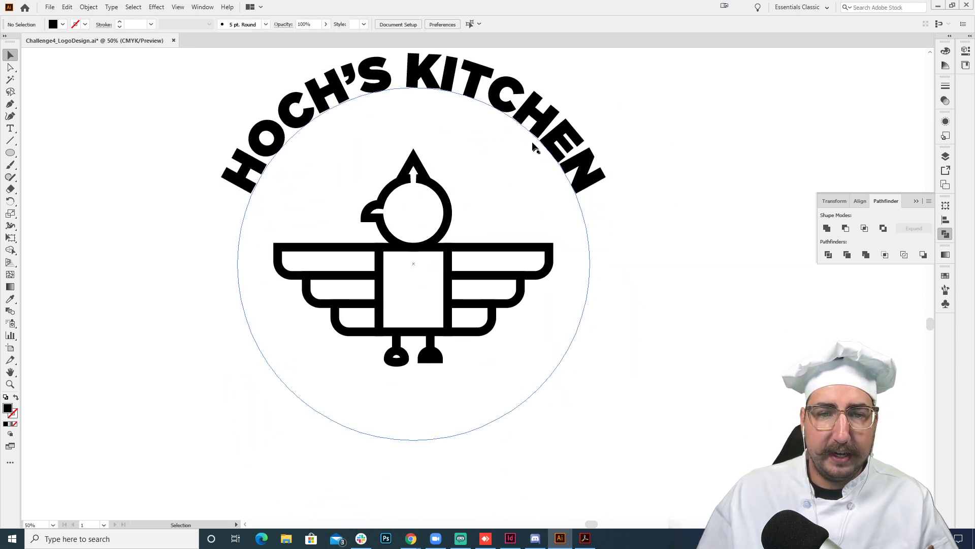
- Set the circular text's Align to Path option to Center with the preview on, trying Ascender first
{"action": "left_click", "coordinate": [517, 121]}
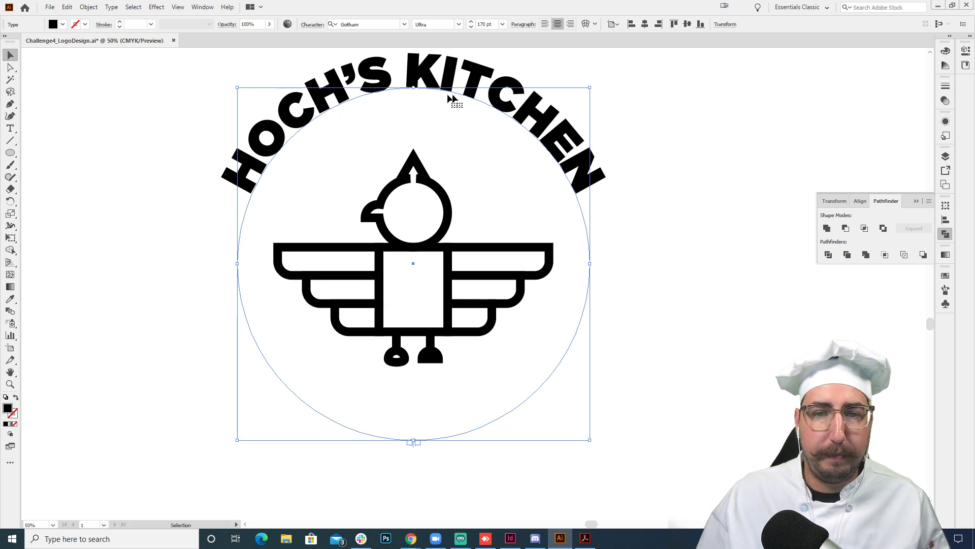
{"action": "left_click", "coordinate": [109, 7]}
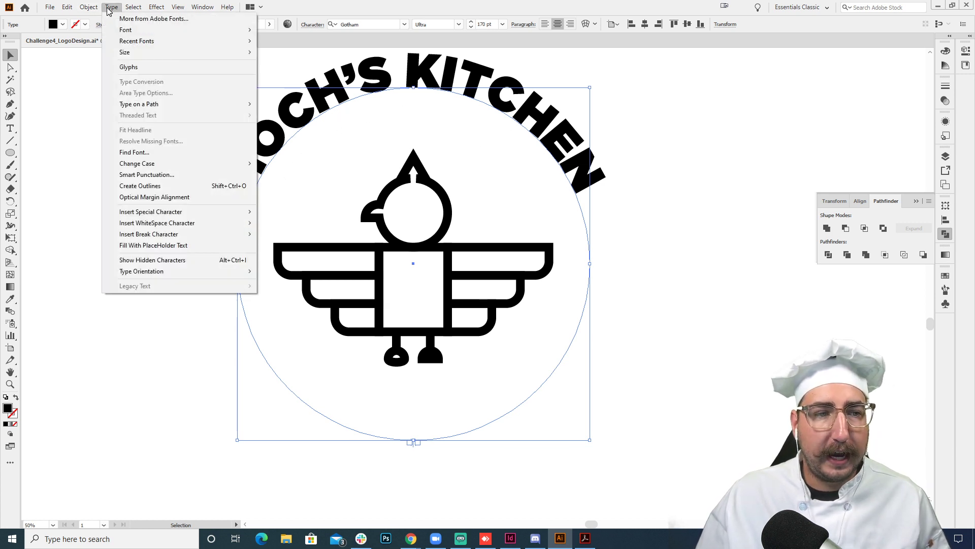
{"action": "mouse_move", "coordinate": [163, 105]}
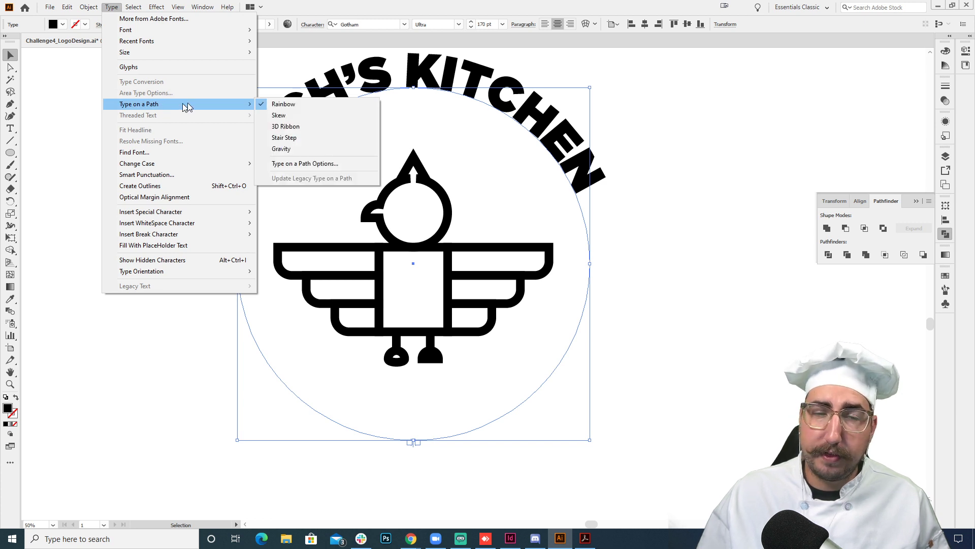
{"action": "left_click", "coordinate": [312, 164]}
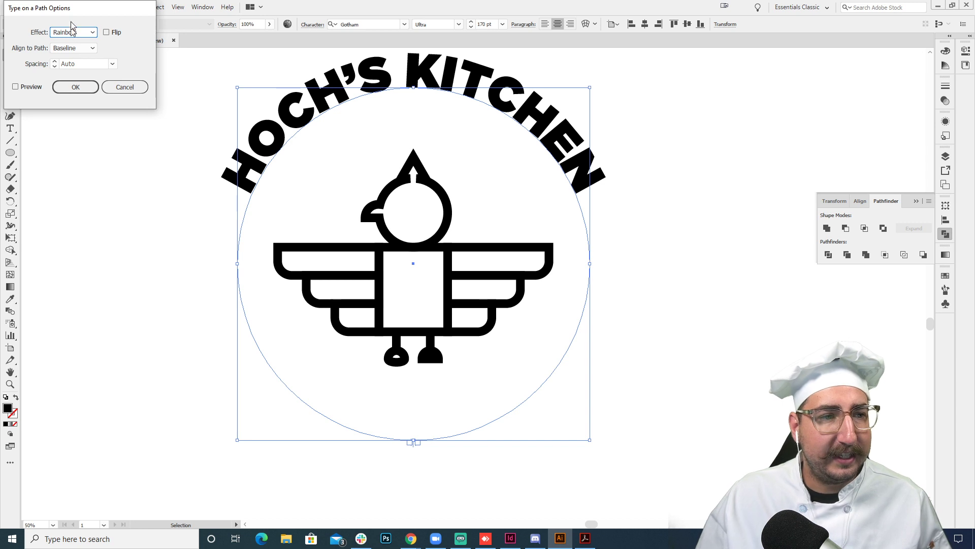
{"action": "left_click_drag", "start_coordinate": [71, 11], "coordinate": [559, 135]}
{"action": "left_click", "coordinate": [568, 172]}
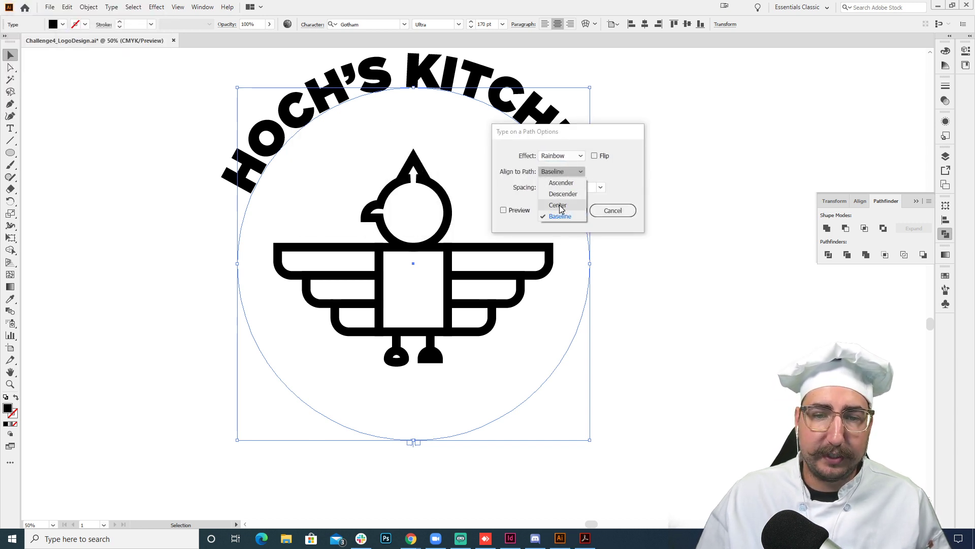
{"action": "left_click", "coordinate": [562, 182]}
{"action": "left_click", "coordinate": [519, 210]}
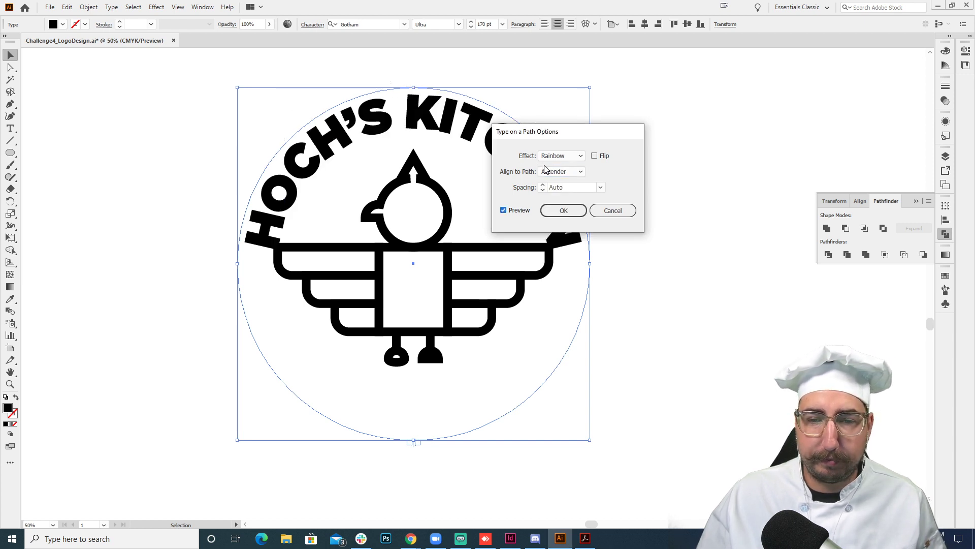
{"action": "left_click", "coordinate": [559, 171]}
{"action": "left_click", "coordinate": [566, 205]}
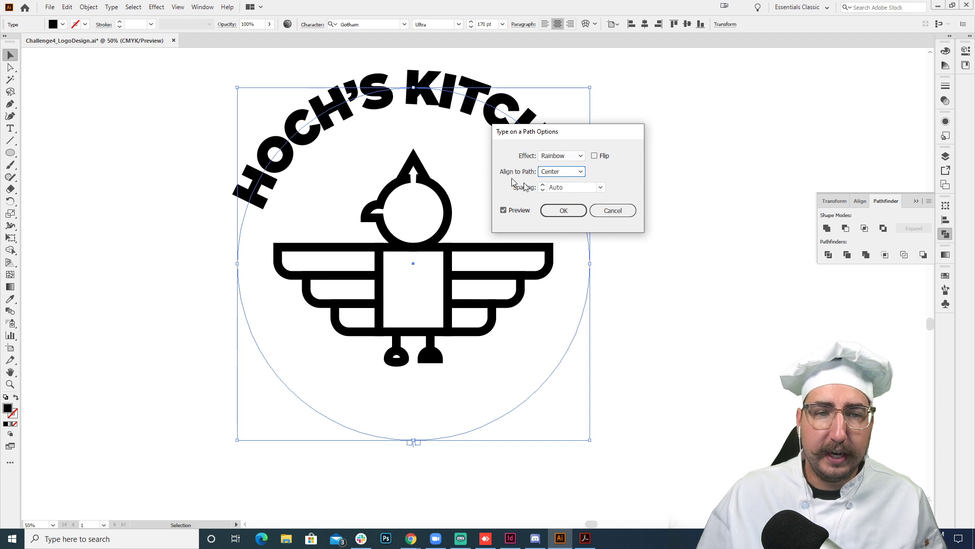
{"action": "left_click", "coordinate": [553, 213]}
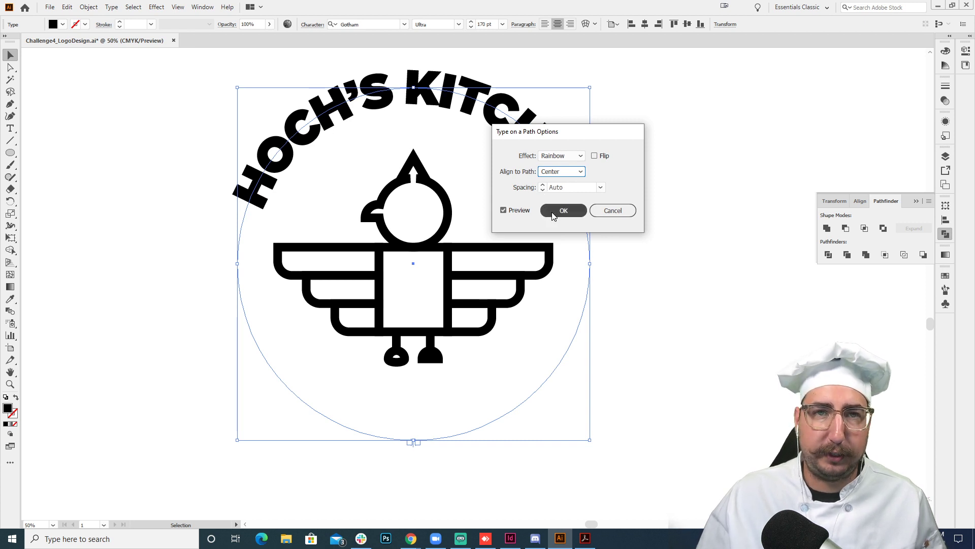
{"action": "left_click", "coordinate": [553, 213]}
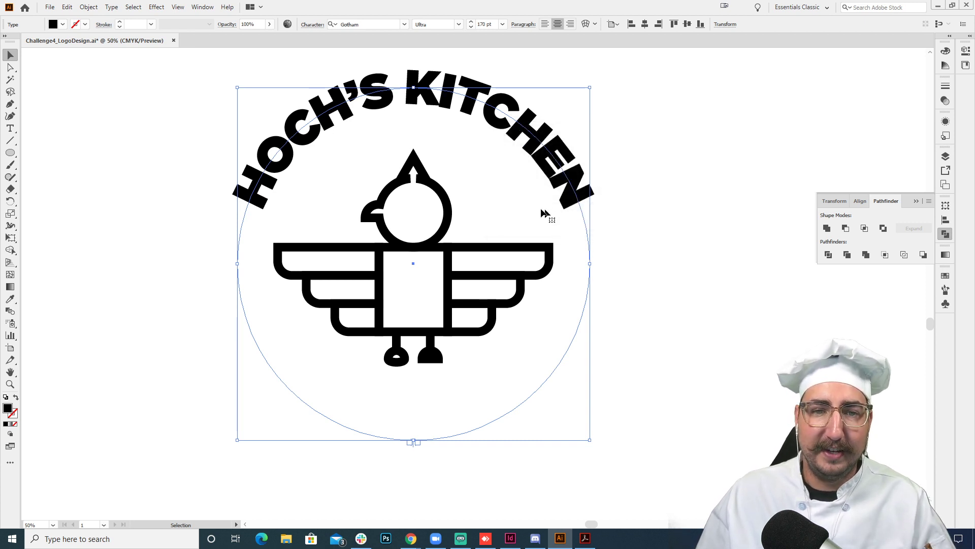
- Increase the tracking of the circular text to 210
{"action": "key", "text": "ctrl+t"}
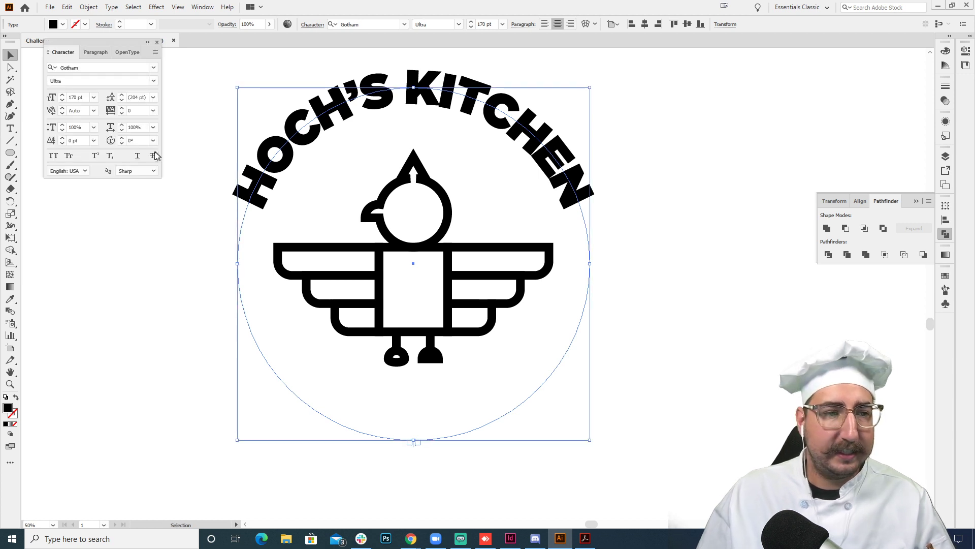
{"action": "left_click_drag", "start_coordinate": [120, 45], "coordinate": [683, 121]}
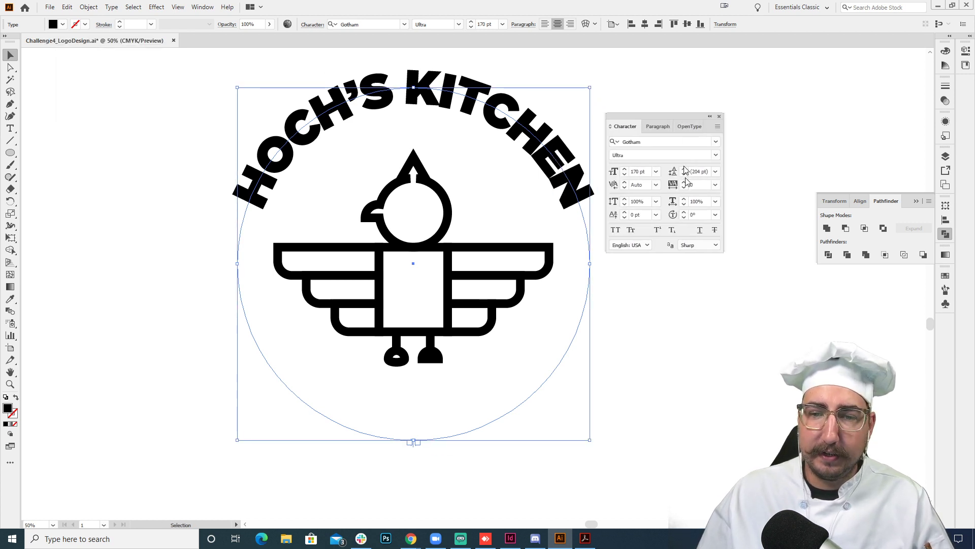
{"action": "left_click", "coordinate": [696, 185]}
{"action": "key", "text": "shift+Up"}
{"action": "key", "text": "shift+Up"}
{"action": "key", "text": "shift+Up"}
{"action": "key", "text": "shift+Up"}
{"action": "key", "text": "shift+Up"}
{"action": "key", "text": "shift+Up"}
{"action": "key", "text": "shift+Up"}
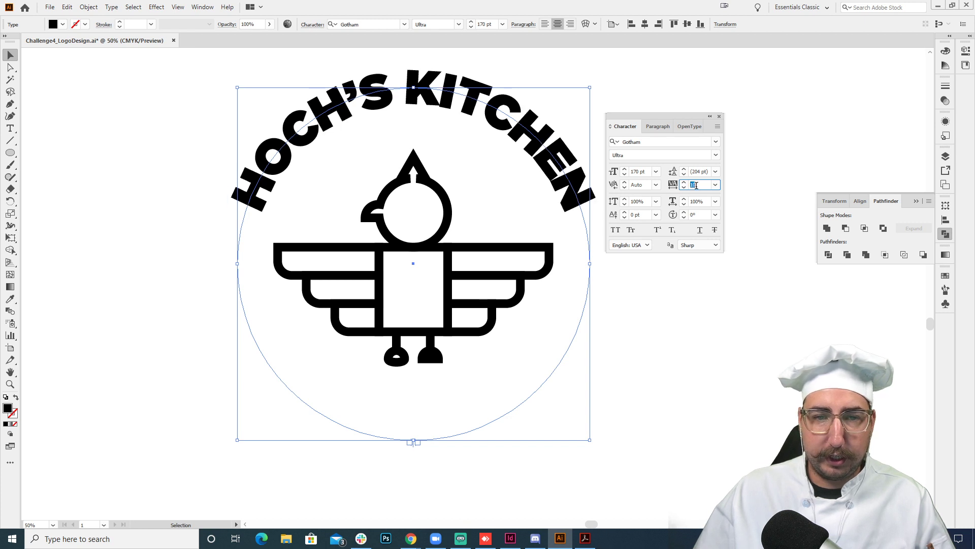
{"action": "key", "text": "shift+Up"}
{"action": "key", "text": "shift+Up"}
{"action": "key", "text": "shift+Up"}
{"action": "key", "text": "shift+Up"}
{"action": "key", "text": "shift+Up"}
{"action": "key", "text": "shift+Up"}
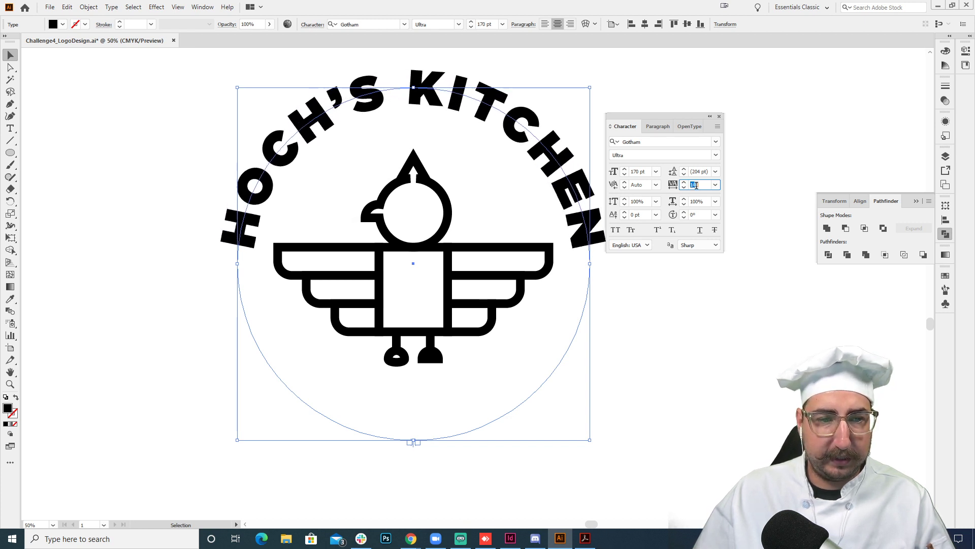
{"action": "key", "text": "shift+Up"}
{"action": "key", "text": "shift+Up"}
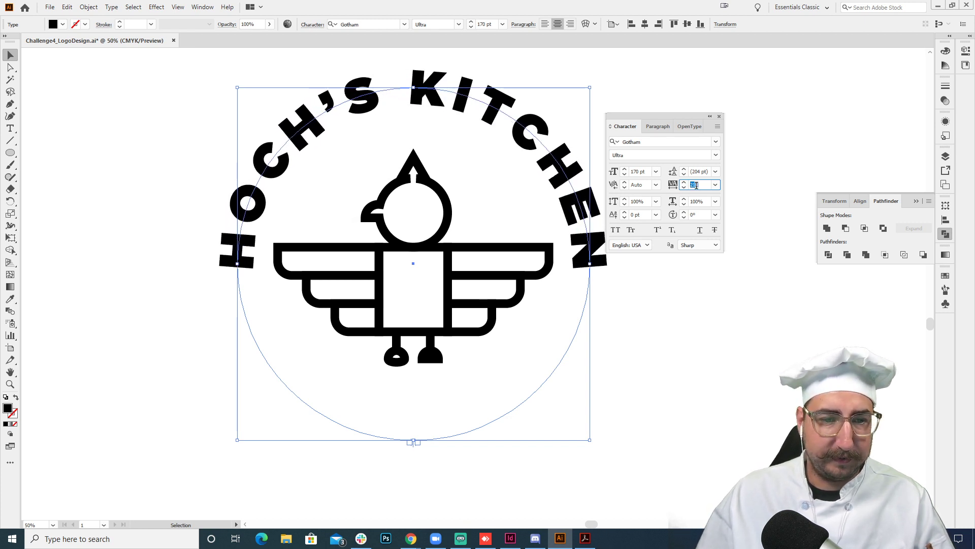
{"action": "left_click", "coordinate": [221, 178]}
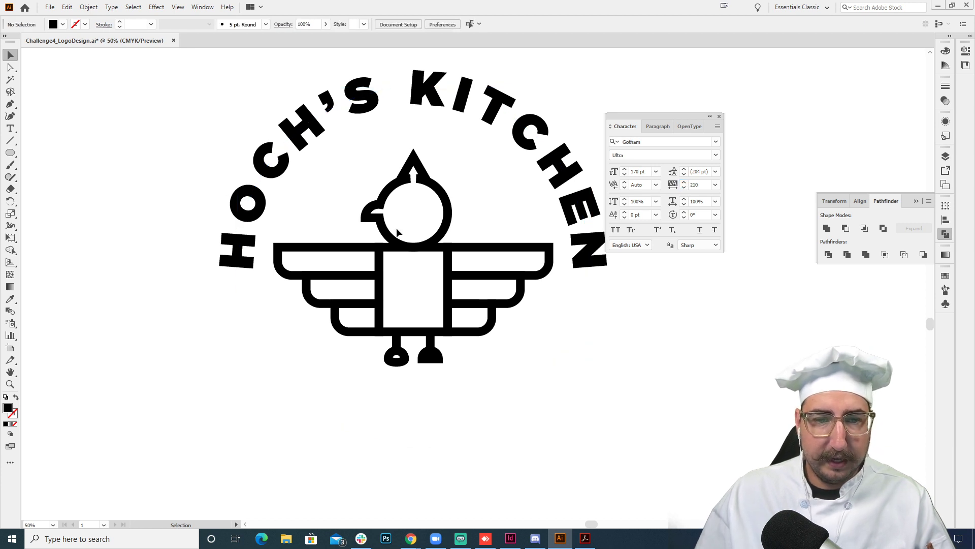
- Scale the circular text and its path up slightly around the circle's centre
{"action": "left_click", "coordinate": [329, 136]}
{"action": "left_click_drag", "start_coordinate": [542, 150], "coordinate": [462, 218]}
{"action": "key", "text": "s"}
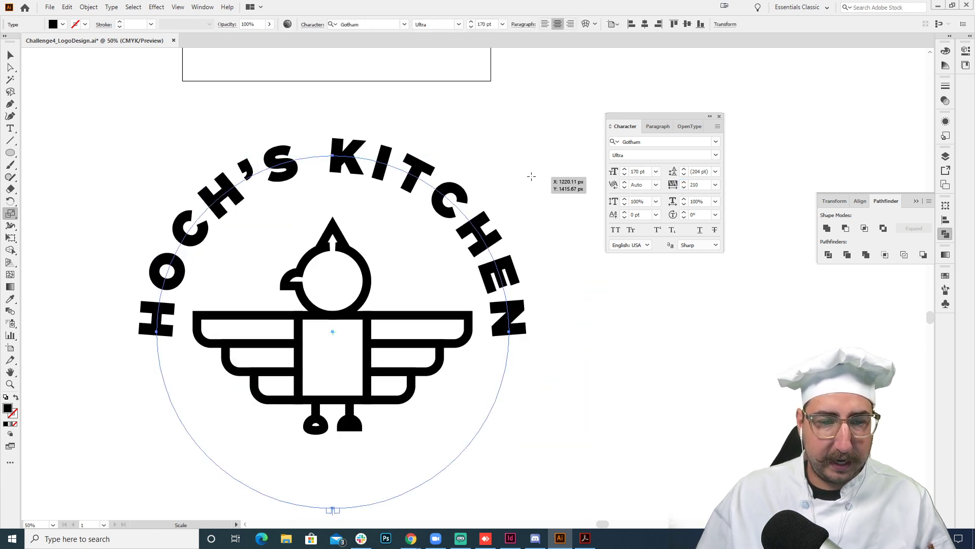
{"action": "left_click_drag", "start_coordinate": [529, 176], "coordinate": [542, 166]}
{"action": "key", "text": "v"}
{"action": "left_click", "coordinate": [520, 139]}
{"action": "left_click_drag", "start_coordinate": [372, 370], "coordinate": [413, 249]}
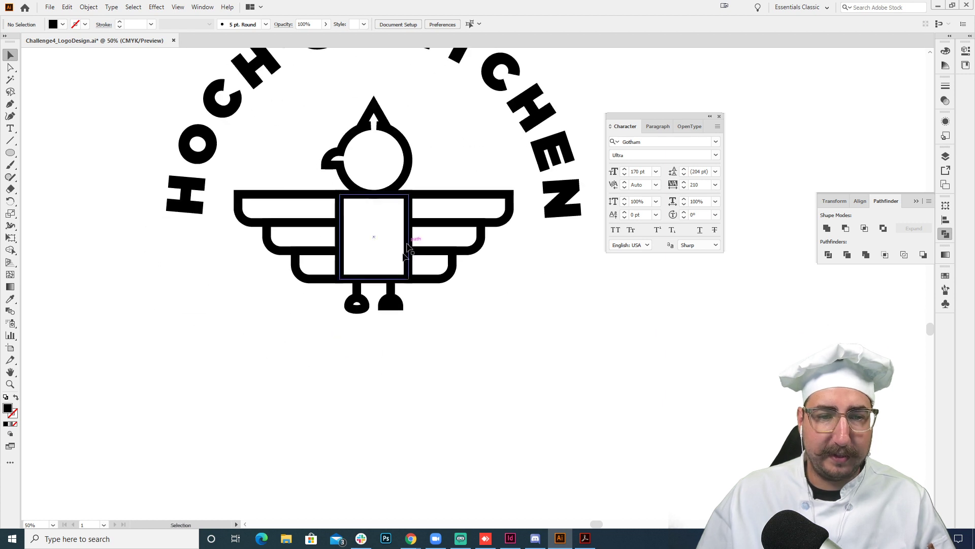
- Scale the whole bird, without the circular text, down proportionally to about 799 px wide around its centre
{"action": "key", "text": "z"}
{"action": "left_click", "coordinate": [407, 252], "text": "alt"}
{"action": "key", "text": "v"}
{"action": "left_click", "coordinate": [456, 199]}
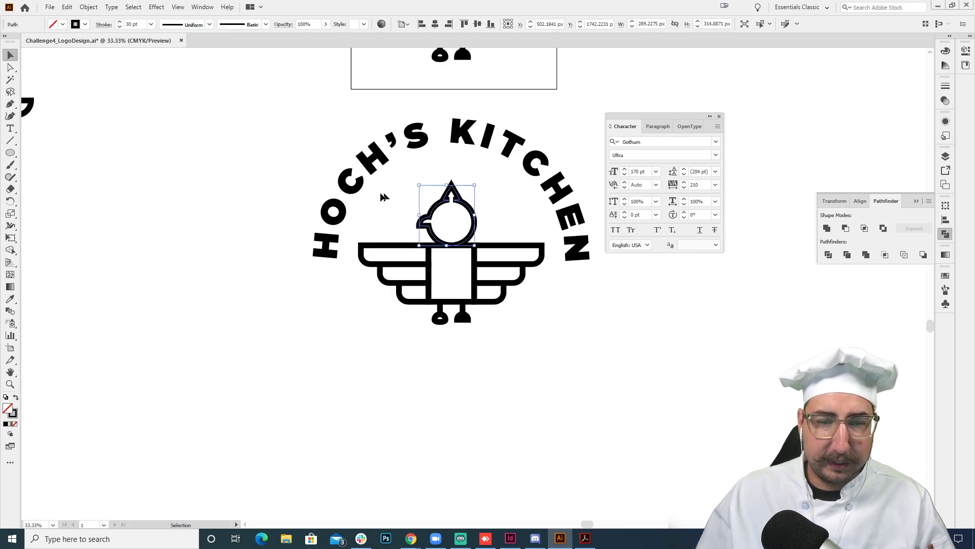
{"action": "left_click_drag", "start_coordinate": [283, 158], "coordinate": [579, 363]}
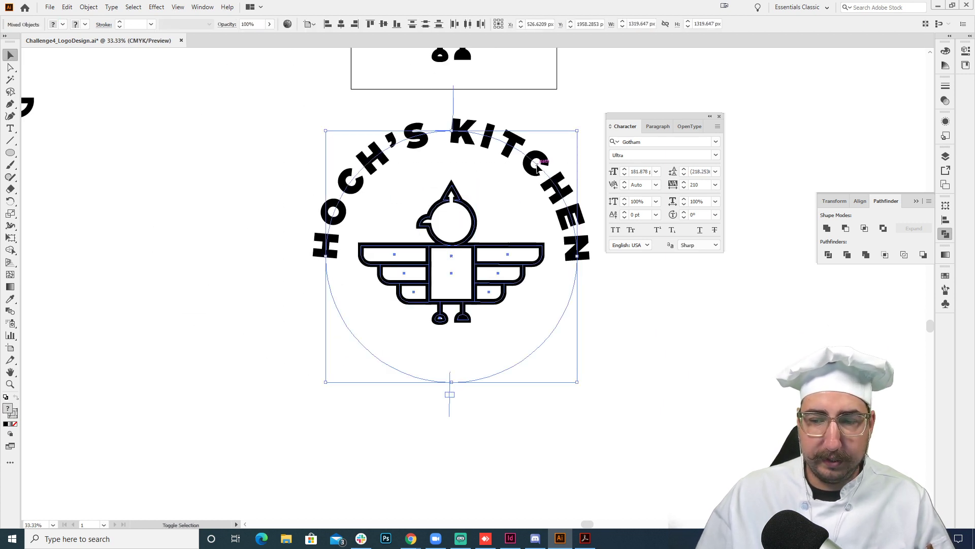
{"action": "left_click", "coordinate": [537, 166], "text": "shift"}
{"action": "key", "text": "s"}
{"action": "left_click_drag", "start_coordinate": [569, 184], "coordinate": [556, 198]}
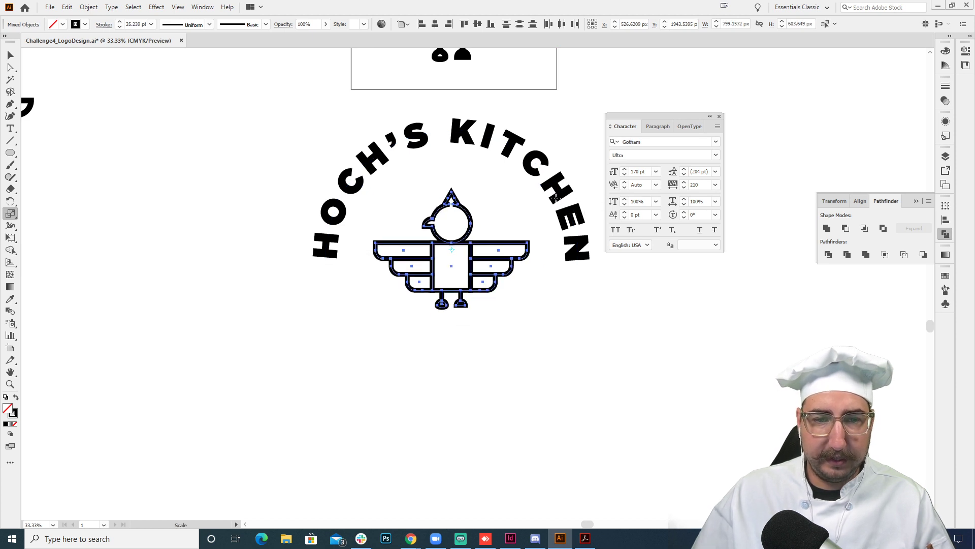
- Move the scaled-down bird straight up so it sits closer beneath the arched text
{"action": "key", "text": "shift+Up"}
{"action": "key", "text": "shift+Up"}
{"action": "key", "text": "shift+Up"}
{"action": "key", "text": "shift+Up"}
{"action": "key", "text": "shift+Up"}
{"action": "key", "text": "shift+Up"}
{"action": "key", "text": "shift+Up"}
{"action": "key", "text": "shift+Up"}
{"action": "key", "text": "shift+Up"}
{"action": "key", "text": "shift+Up"}
{"action": "key", "text": "shift+Up"}
{"action": "key", "text": "shift+Up"}
{"action": "key", "text": "shift+Up"}
{"action": "key", "text": "shift+Up"}
{"action": "key", "text": "shift+Up"}
{"action": "key", "text": "shift+Up"}
{"action": "key", "text": "shift+Up"}
{"action": "key", "text": "shift+Up"}
{"action": "key", "text": "shift+Up"}
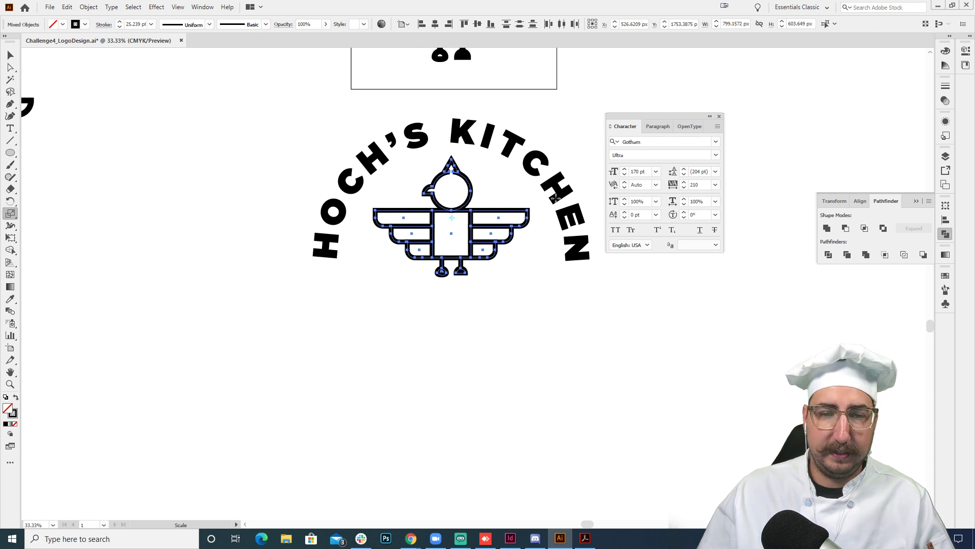
{"action": "key", "text": "v"}
{"action": "left_click", "coordinate": [612, 312]}
{"action": "left_click_drag", "start_coordinate": [640, 341], "coordinate": [584, 326]}
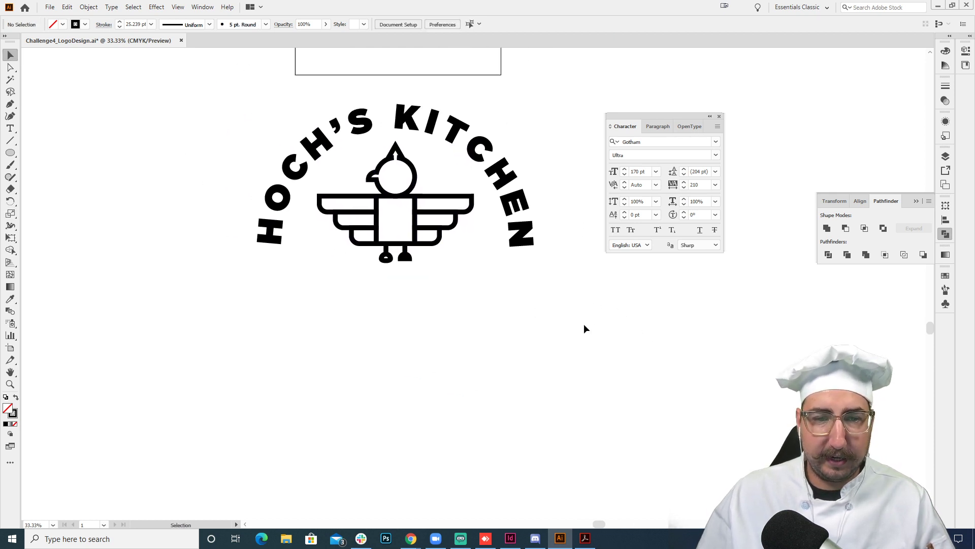
- Set the tracking of the circular "HOCH'S KITCHEN" text to 250
{"action": "left_click", "coordinate": [524, 230]}
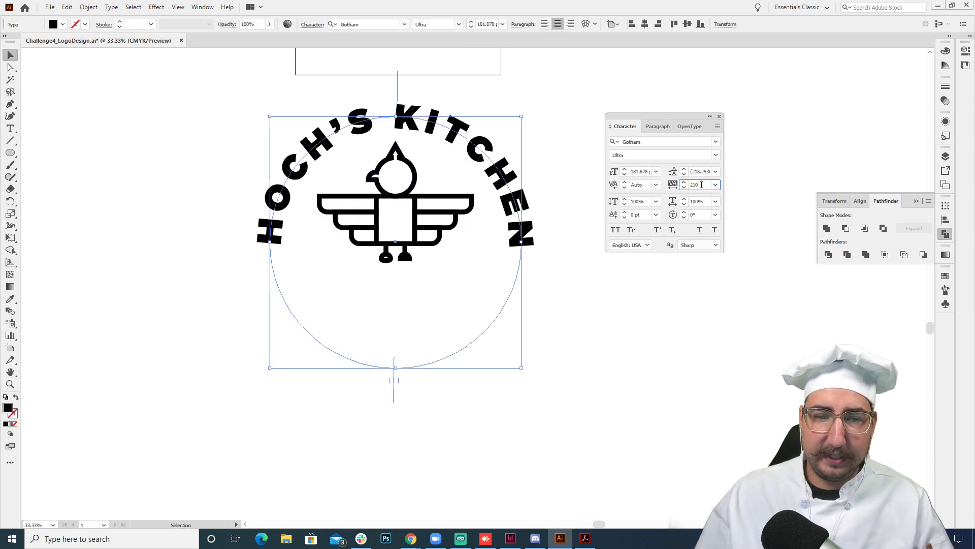
{"action": "key", "text": "Up"}
{"action": "key", "text": "Up"}
{"action": "key", "text": "Up"}
{"action": "key", "text": "Up"}
{"action": "key", "text": "Up"}
{"action": "key", "text": "Up"}
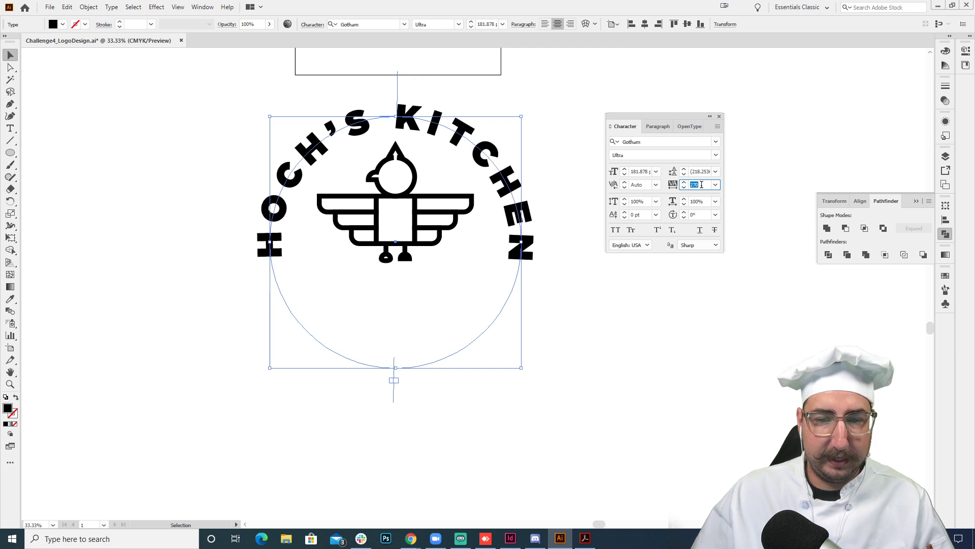
{"action": "key", "text": "Down"}
{"action": "key", "text": "Down"}
{"action": "left_click", "coordinate": [702, 184]}
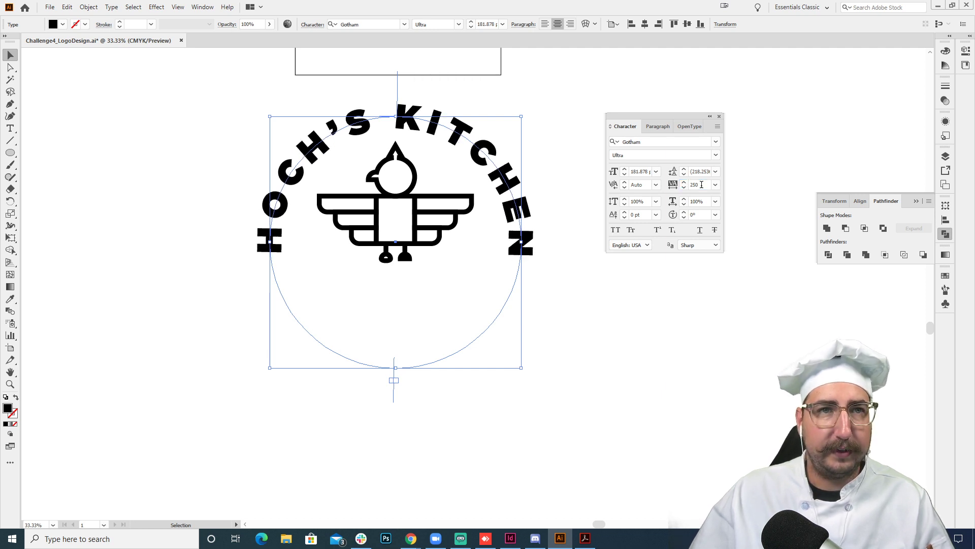
{"action": "left_click", "coordinate": [547, 313]}
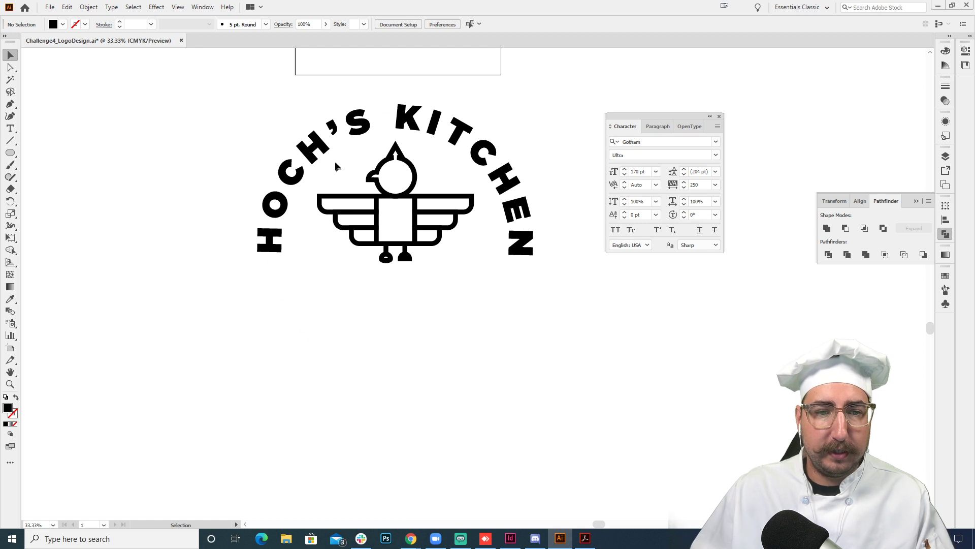
{"action": "left_click_drag", "start_coordinate": [255, 108], "coordinate": [557, 300]}
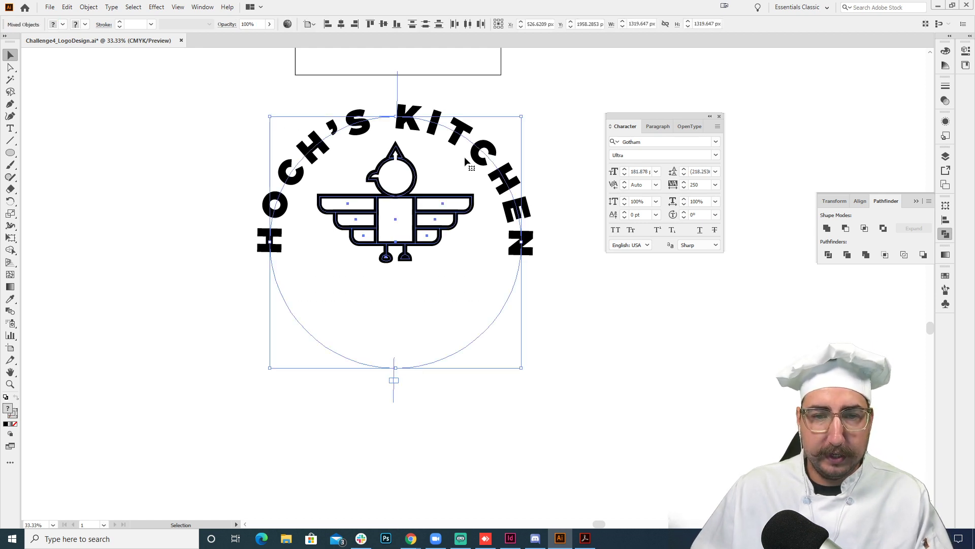
{"action": "left_click", "coordinate": [548, 159]}
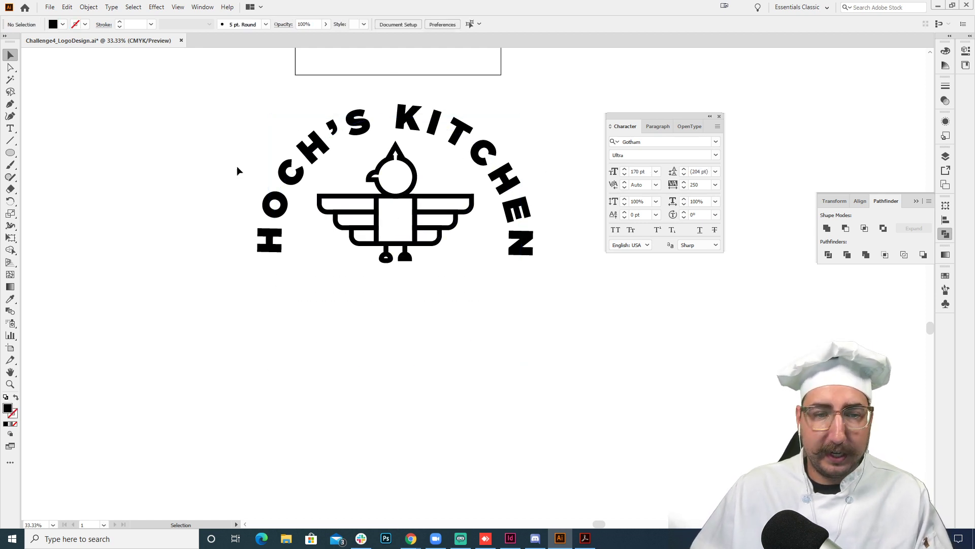
{"action": "key", "text": "m"}
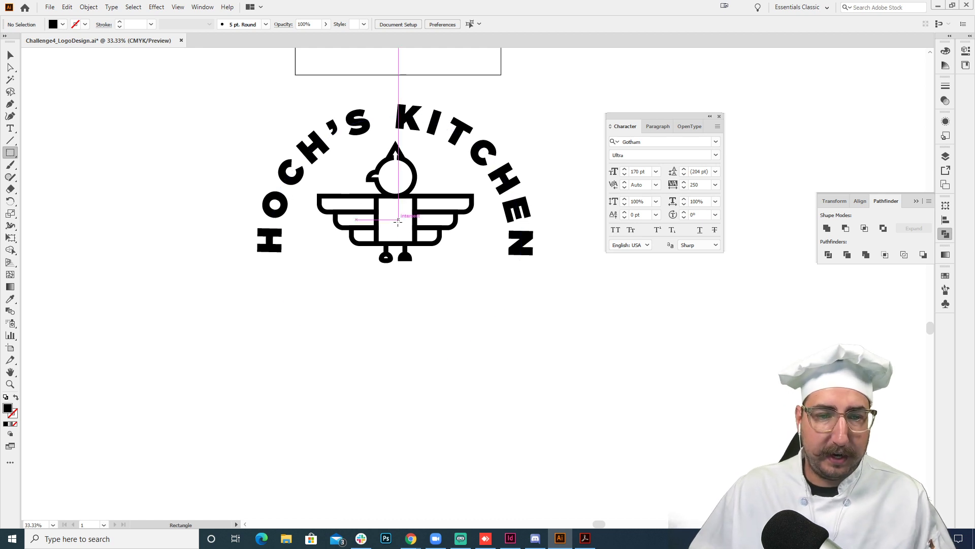
{"action": "mouse_move", "coordinate": [395, 225]}
{"action": "left_mouse_down"}
{"action": "mouse_move", "coordinate": [224, 102]}
{"action": "mouse_move", "coordinate": [251, 108]}
{"action": "mouse_move", "coordinate": [233, 110]}
{"action": "left_mouse_up"}
{"action": "key", "text": "ctrl+z"}
- Draw an unfilled, black-outlined circle about 1614 px across around the logo and align it concentrically with the text's circle
{"action": "key", "text": "l"}
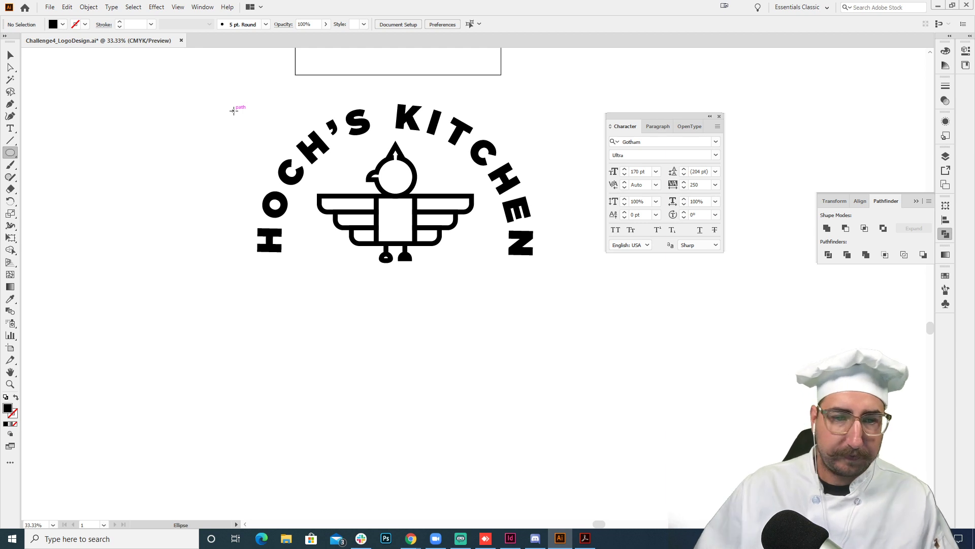
{"action": "left_click_drag", "start_coordinate": [396, 219], "coordinate": [243, 100]}
{"action": "key", "text": "shift+x"}
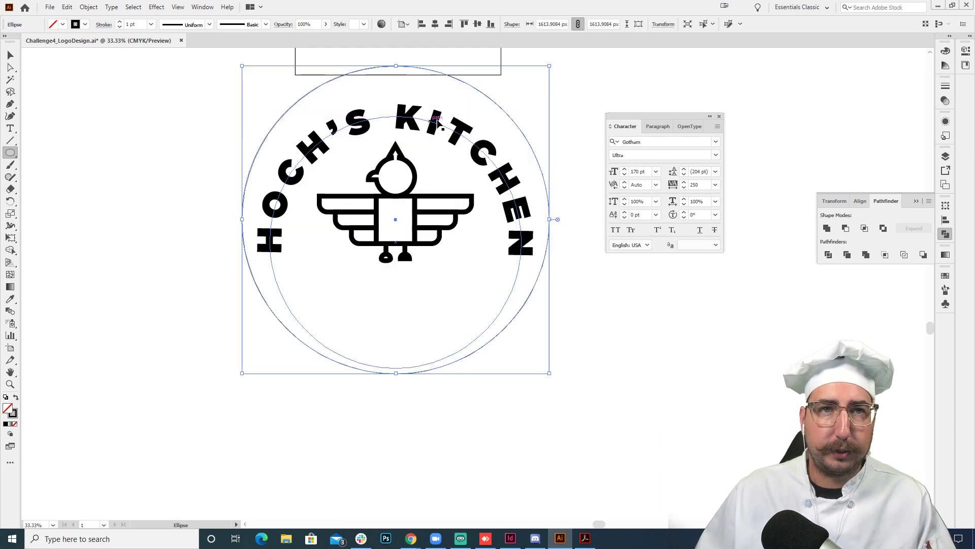
{"action": "key", "text": "v"}
{"action": "left_click_drag", "start_coordinate": [475, 91], "coordinate": [553, 113]}
{"action": "key", "text": "s"}
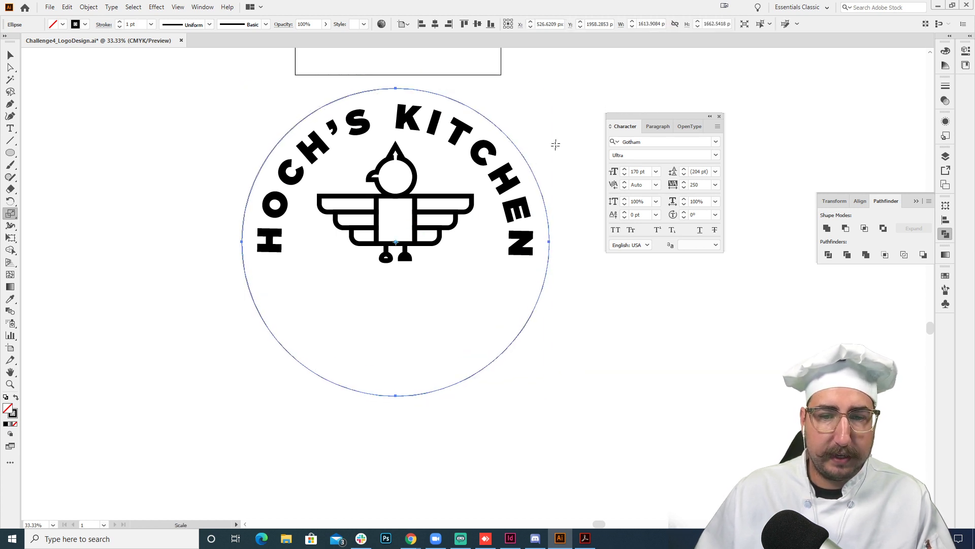
- Draw a rectangle about 1944 by 899 px just below the bird's feet and subtract it from the outer circle with Minus Front
{"action": "key", "text": "m"}
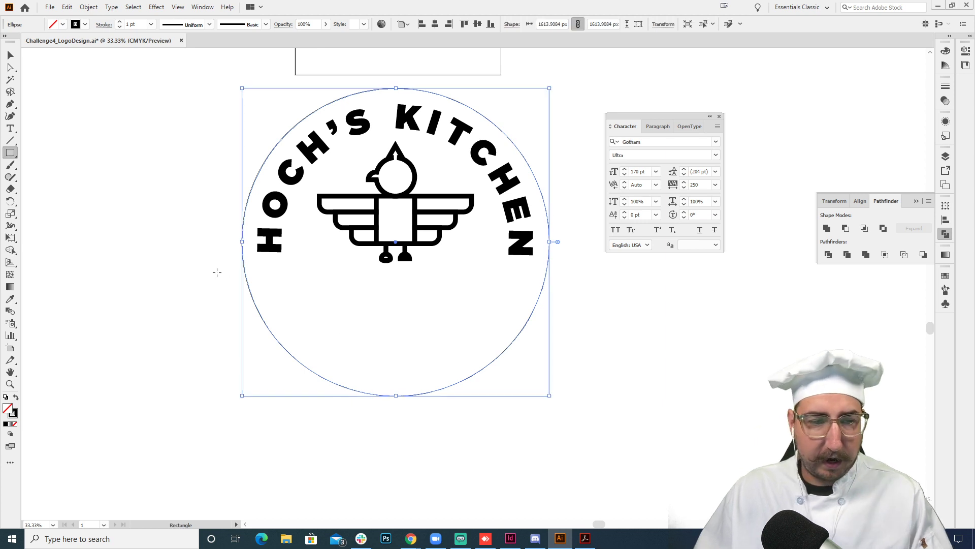
{"action": "left_click_drag", "start_coordinate": [216, 271], "coordinate": [586, 446]}
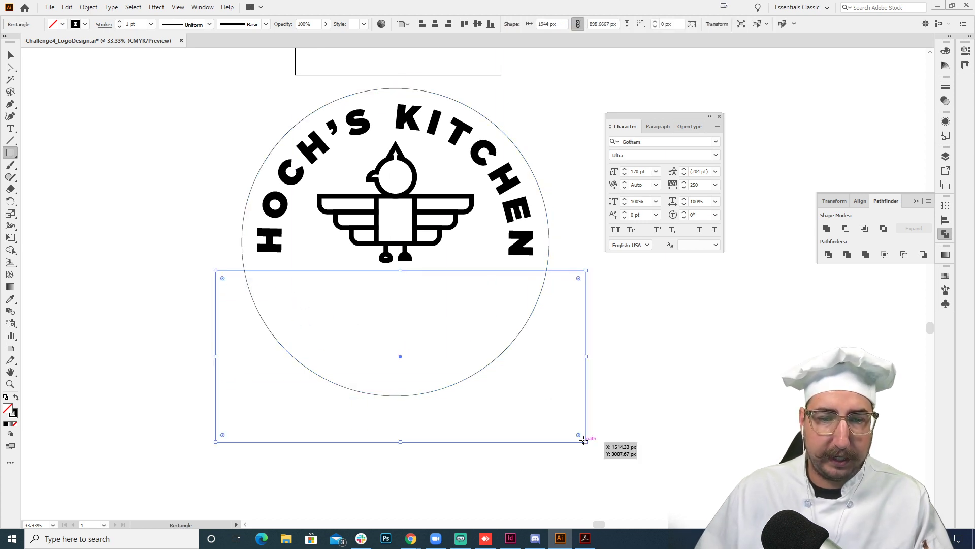
{"action": "key", "text": "shift+Down"}
{"action": "key", "text": "shift+Down"}
{"action": "key", "text": "v"}
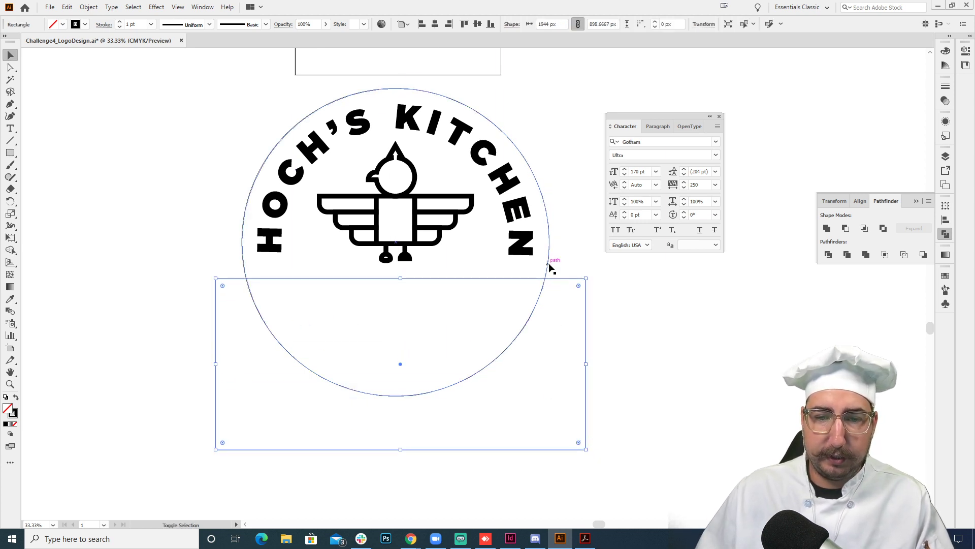
{"action": "left_click", "coordinate": [548, 264], "text": "shift"}
{"action": "left_click", "coordinate": [843, 229]}
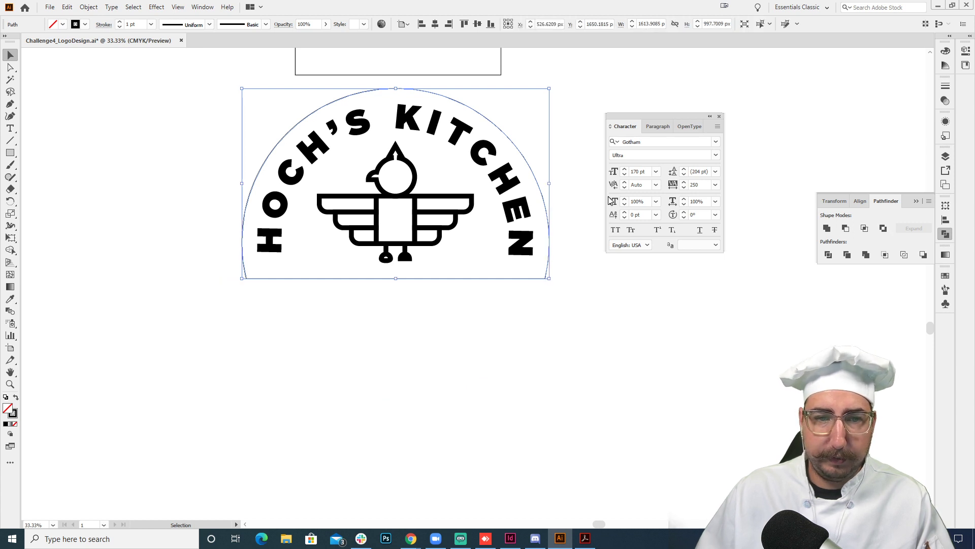
{"action": "key", "text": "ctrl+z"}
{"action": "key", "text": "ctrl+shift+z"}
- Set the stroke weight of the cut-off circle outline to 70 pt
{"action": "key", "text": "shift+Up"}
{"action": "key", "text": "shift+Up"}
{"action": "key", "text": "shift+Up"}
{"action": "key", "text": "shift+Up"}
{"action": "key", "text": "shift+Up"}
{"action": "key", "text": "shift+Up"}
{"action": "key", "text": "shift+Up"}
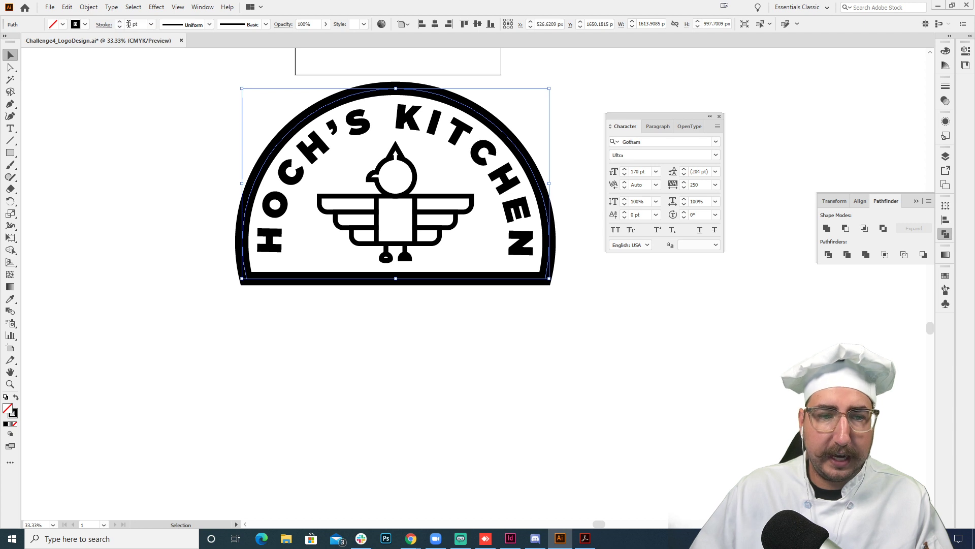
{"action": "left_click", "coordinate": [143, 189]}
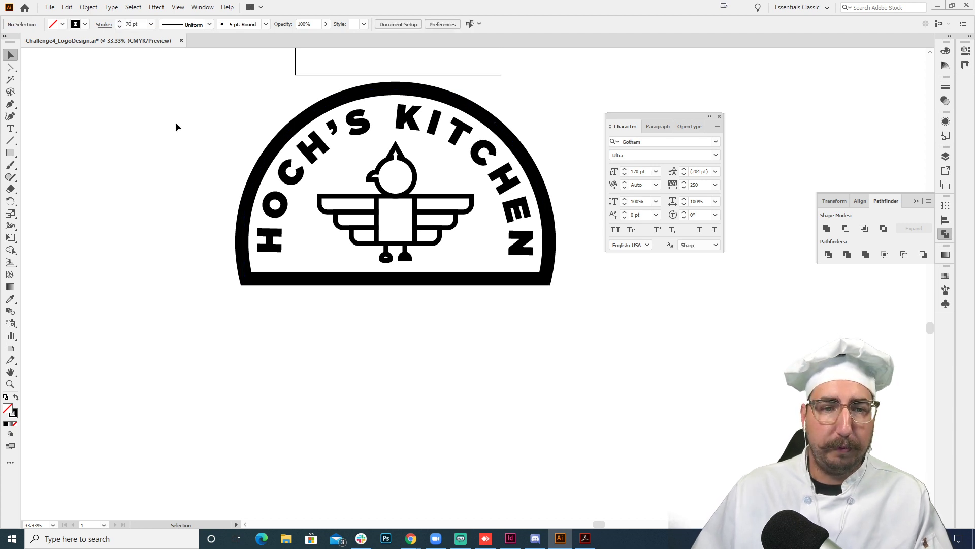
{"action": "left_click_drag", "start_coordinate": [210, 93], "coordinate": [558, 326]}
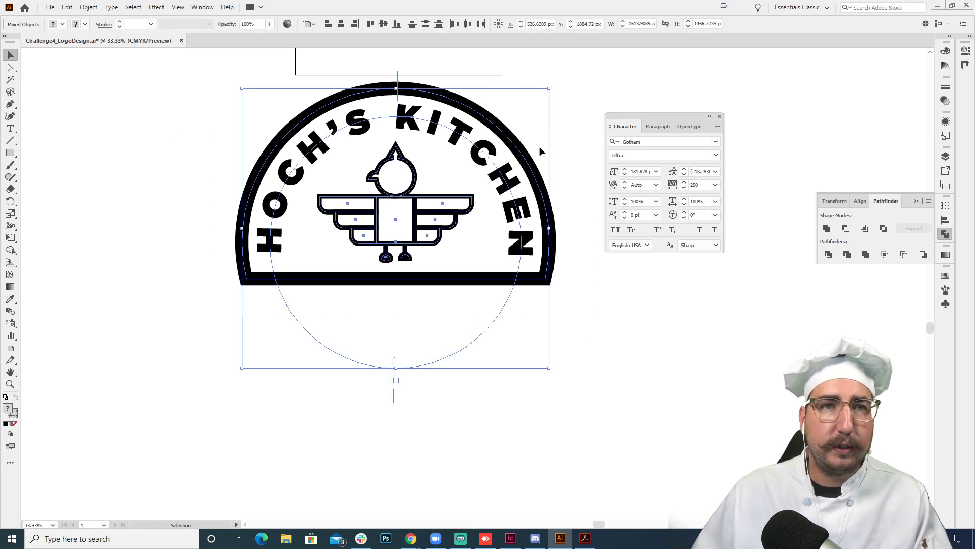
{"action": "left_click", "coordinate": [568, 121]}
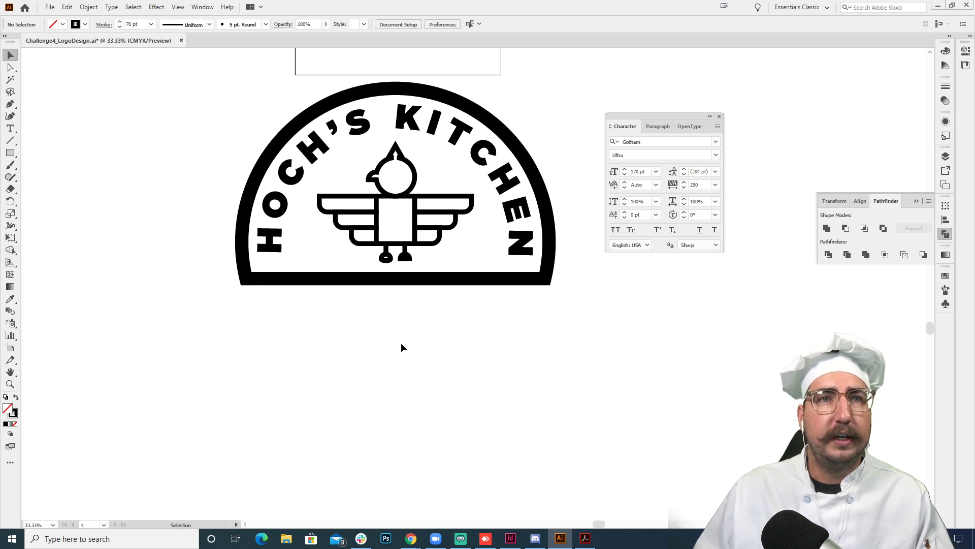
- Draw a circle about 1280 px across below the badge and turn it into a type path with placeholder text
{"action": "scroll", "coordinate": [405, 356], "scroll_direction": "down", "scroll_amount": 3}
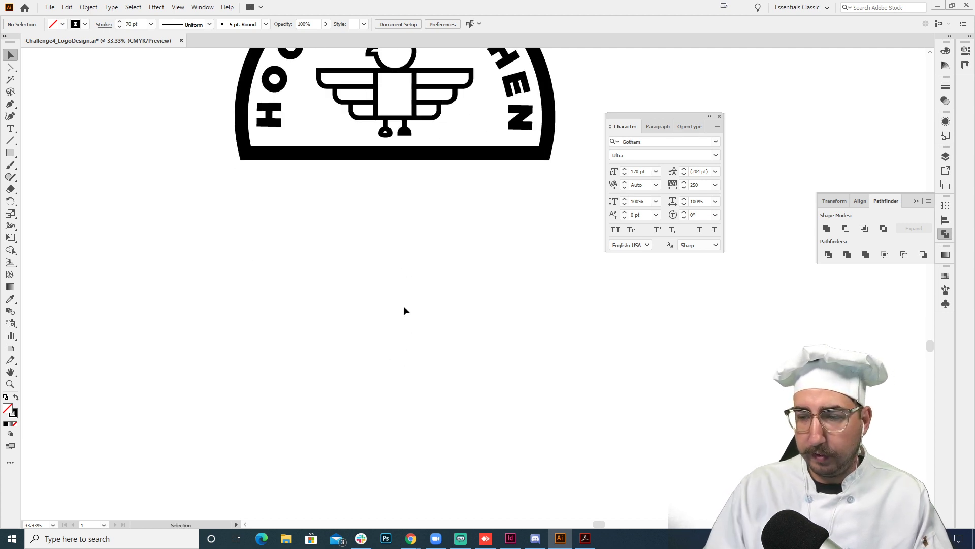
{"action": "key", "text": "l"}
{"action": "left_click_drag", "start_coordinate": [405, 372], "coordinate": [319, 249]}
{"action": "key", "text": "t"}
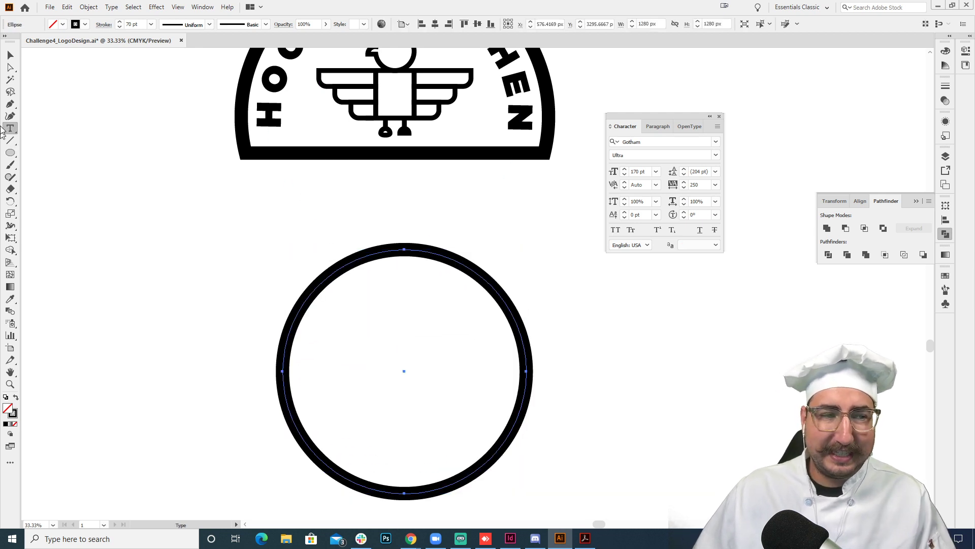
{"action": "left_click", "coordinate": [323, 282]}
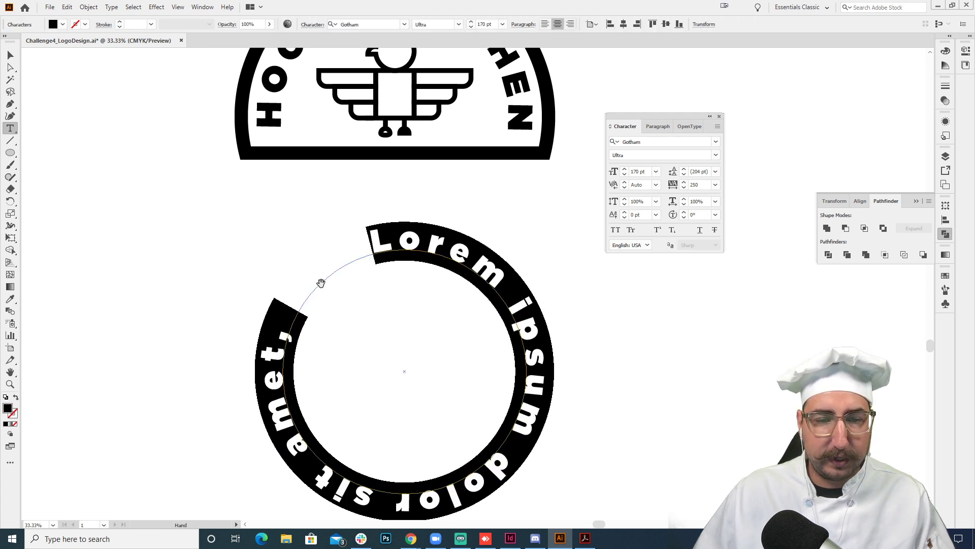
- Preview the Center setting of Align to Path on the placeholder circular text, and discard the change
{"action": "left_click", "coordinate": [112, 6]}
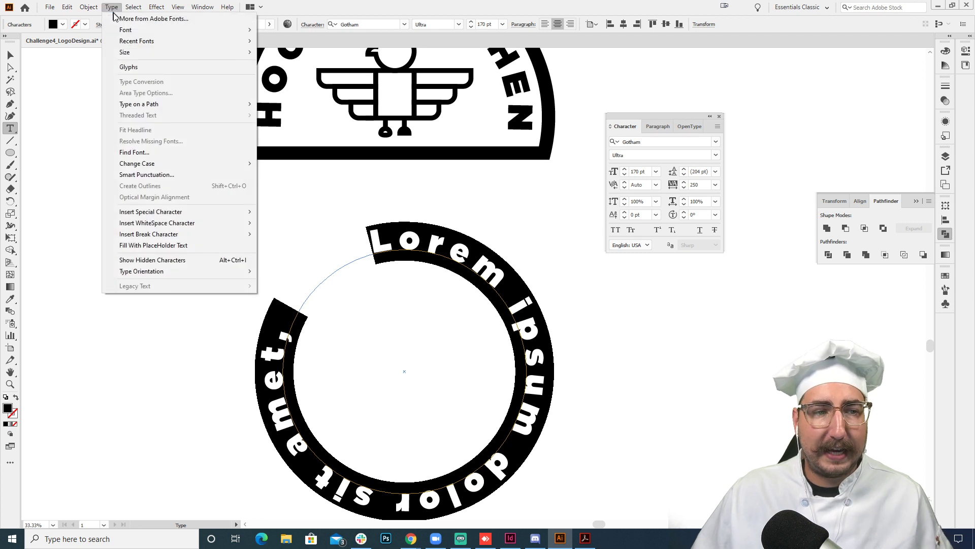
{"action": "mouse_move", "coordinate": [189, 105]}
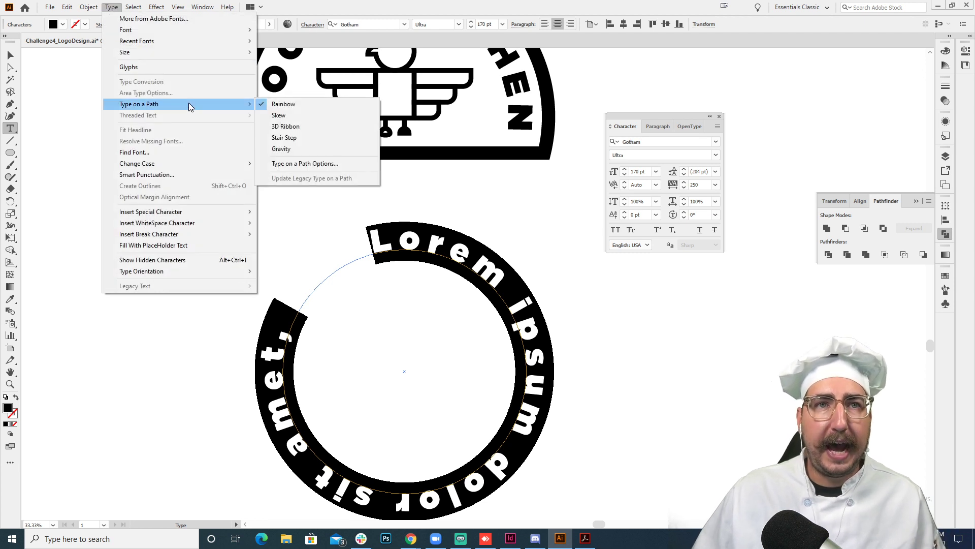
{"action": "left_click", "coordinate": [312, 164]}
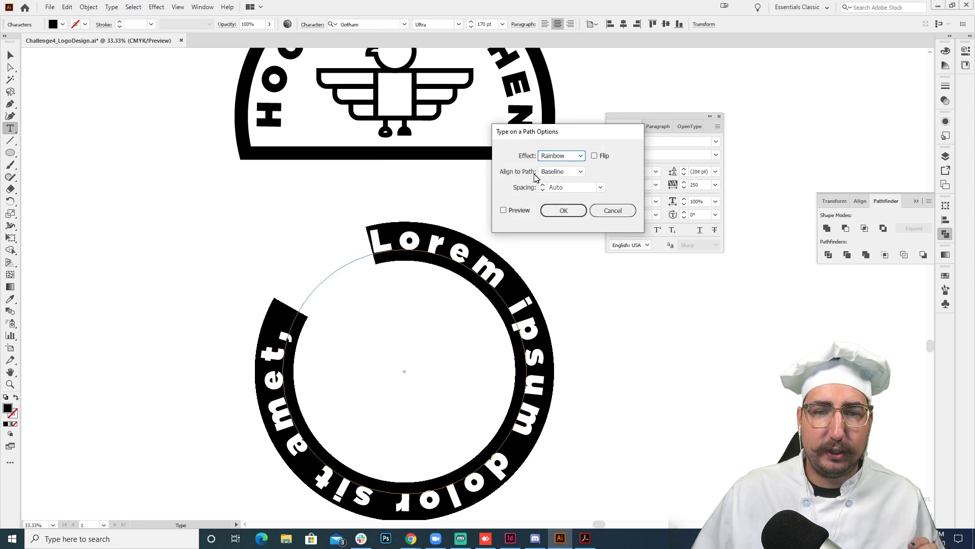
{"action": "left_click", "coordinate": [552, 173]}
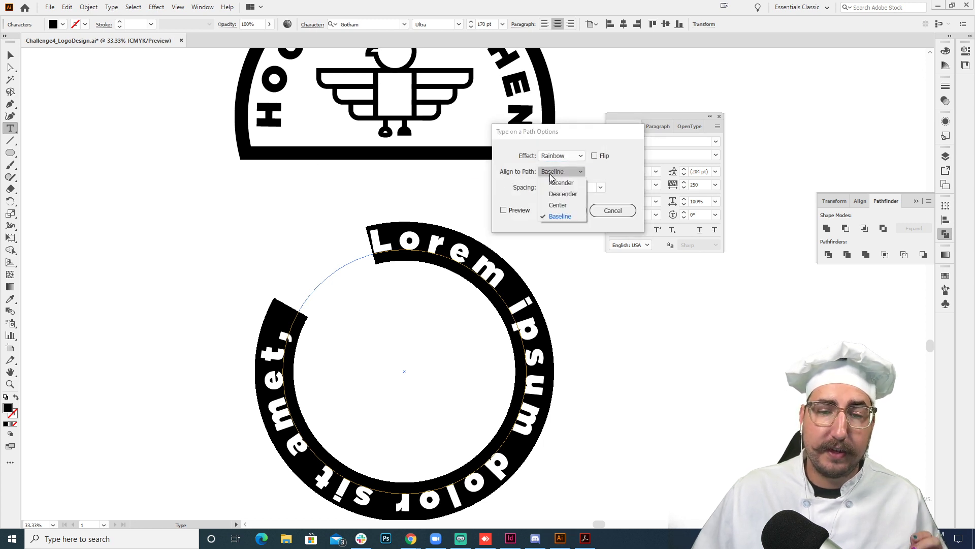
{"action": "left_click", "coordinate": [562, 204]}
{"action": "left_click", "coordinate": [504, 210]}
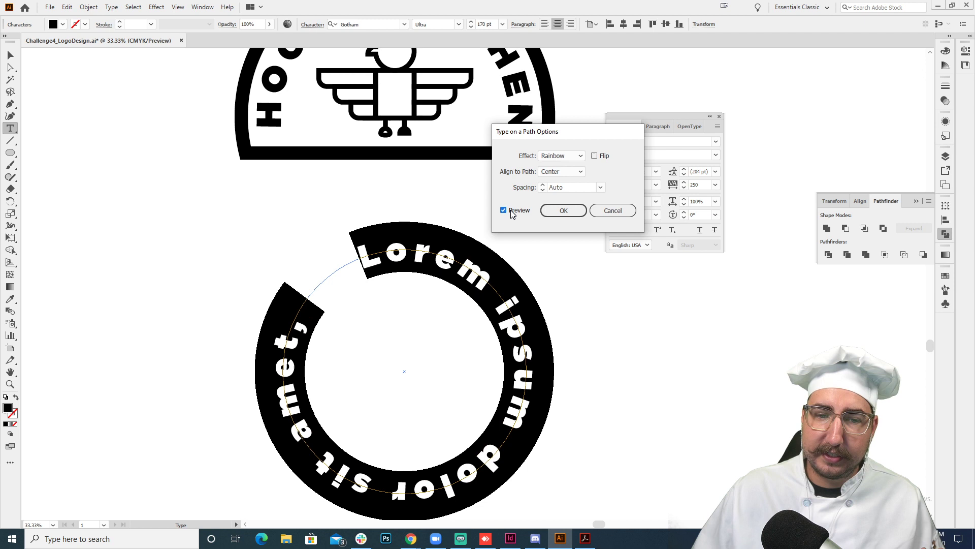
{"action": "left_click", "coordinate": [554, 173]}
{"action": "left_click", "coordinate": [565, 205]}
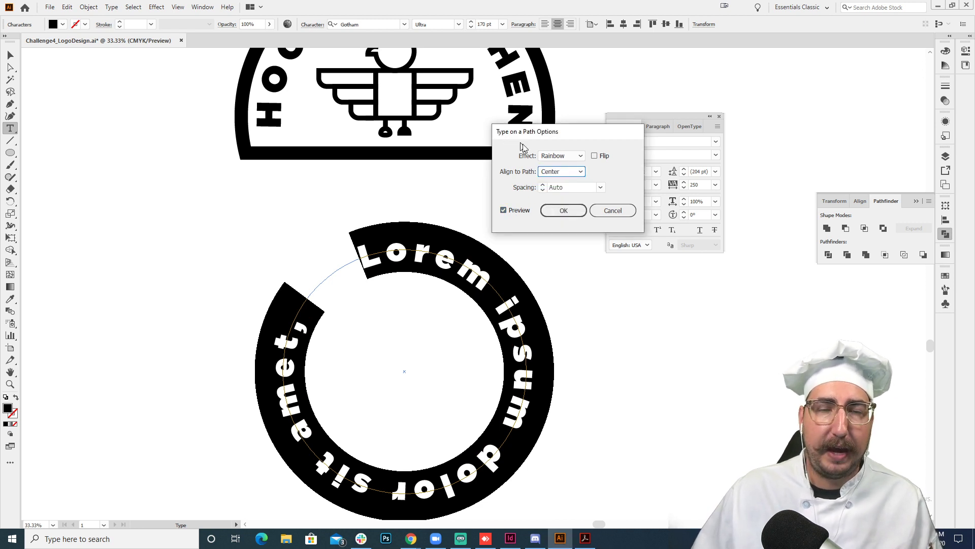
{"action": "left_click", "coordinate": [612, 210]}
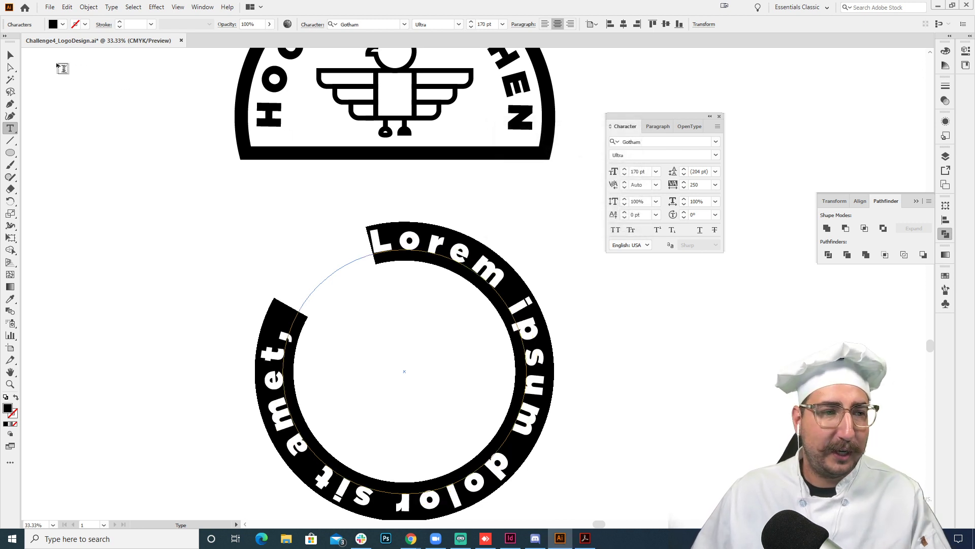
- Examine the lower of the two eagle designs beside the artboard up close
{"action": "left_click", "coordinate": [10, 55]}
{"action": "key", "text": "z"}
{"action": "left_click", "coordinate": [434, 205], "text": "alt"}
{"action": "left_click", "coordinate": [454, 261], "text": "alt"}
{"action": "left_click_drag", "start_coordinate": [474, 210], "coordinate": [398, 314]}
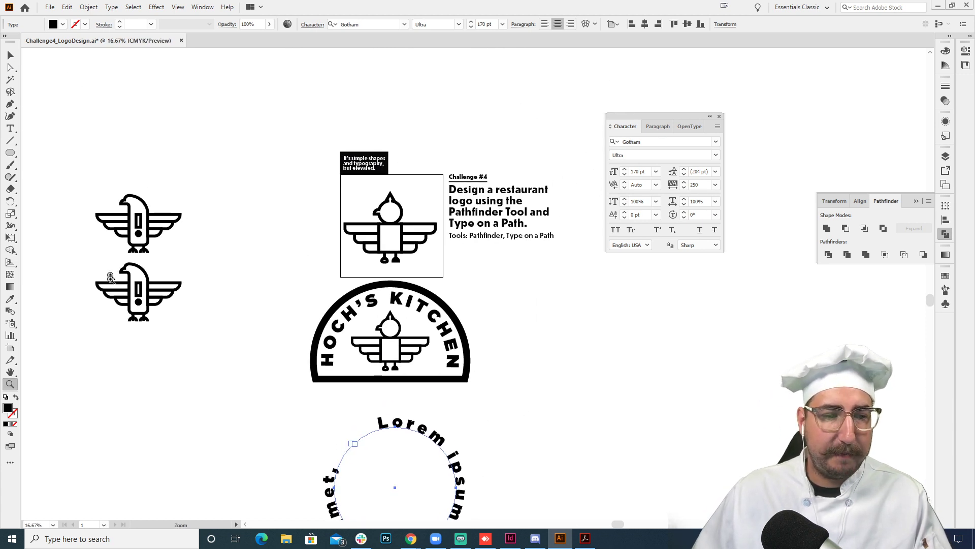
{"action": "left_click_drag", "start_coordinate": [139, 289], "coordinate": [472, 283]}
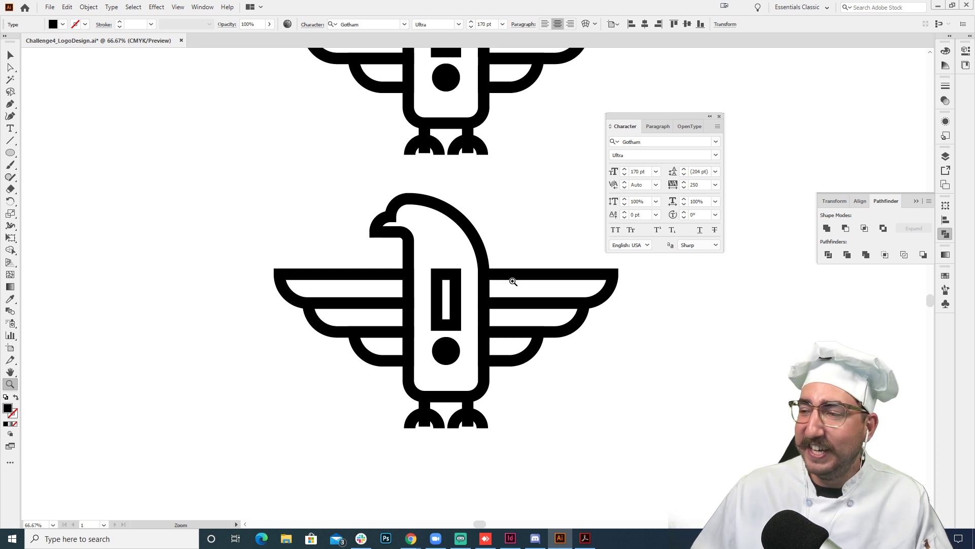
- Compare the eagle designs beside the artboard with the finished badge logo and the challenge artwork
{"action": "left_click", "coordinate": [526, 319], "text": "alt"}
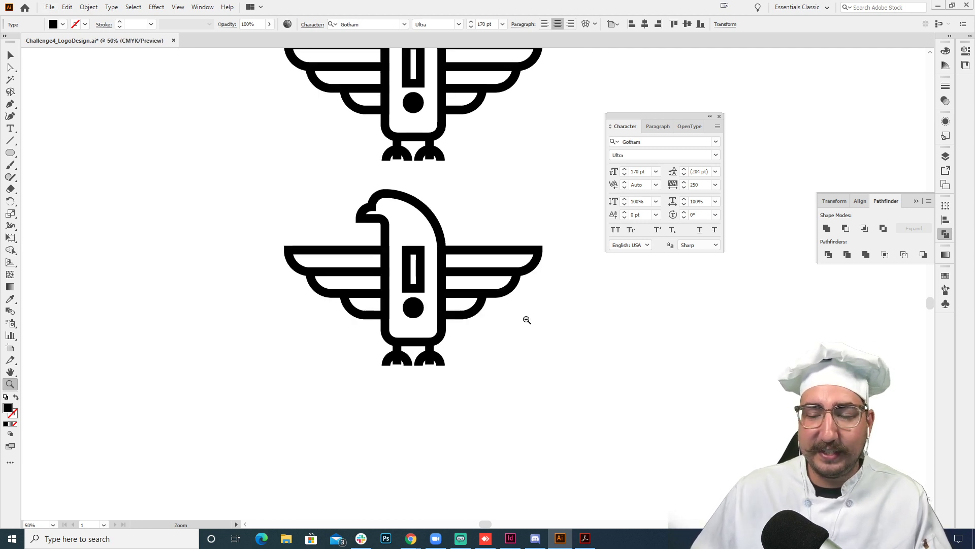
{"action": "left_click", "coordinate": [525, 320], "text": "alt"}
{"action": "left_click", "coordinate": [525, 320], "text": "alt"}
{"action": "left_click_drag", "start_coordinate": [525, 320], "coordinate": [208, 346]}
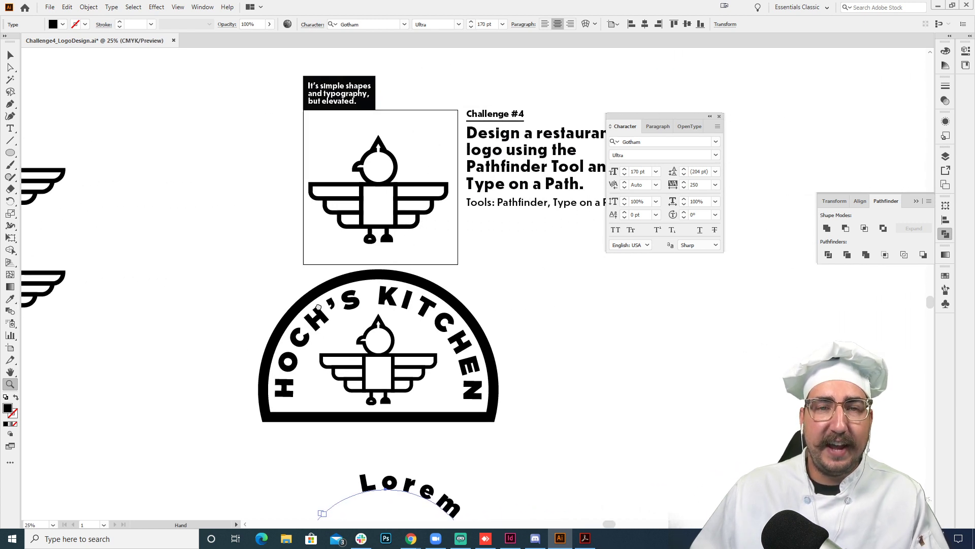
{"action": "left_click_drag", "start_coordinate": [336, 304], "coordinate": [458, 299]}
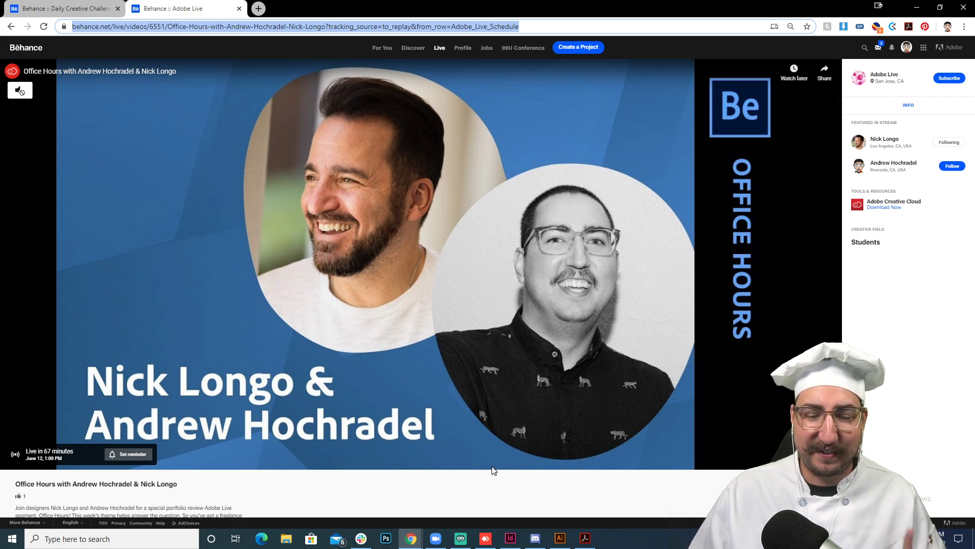
- Return to Illustrator, deselect the placeholder circular text, and close the Character panel
{"action": "left_click", "coordinate": [559, 531]}
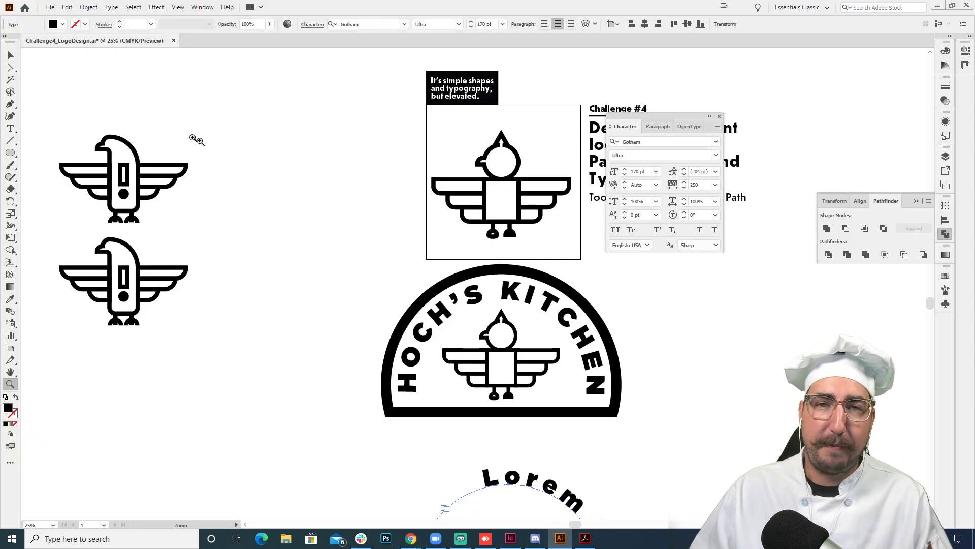
{"action": "left_click", "coordinate": [10, 54]}
{"action": "left_click", "coordinate": [313, 149]}
{"action": "left_click_drag", "start_coordinate": [320, 153], "coordinate": [220, 211]}
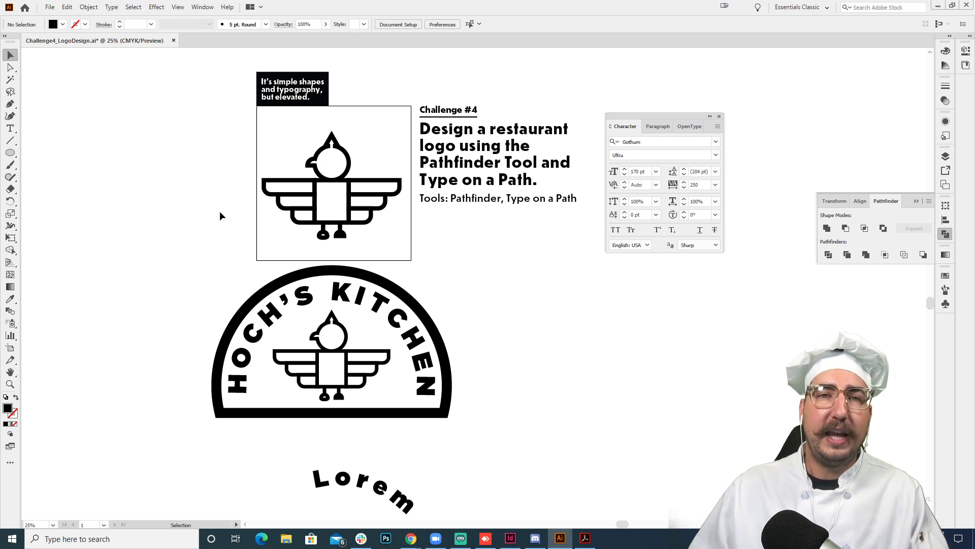
{"action": "key", "text": "z"}
{"action": "left_click", "coordinate": [333, 196]}
{"action": "left_click", "coordinate": [472, 262]}
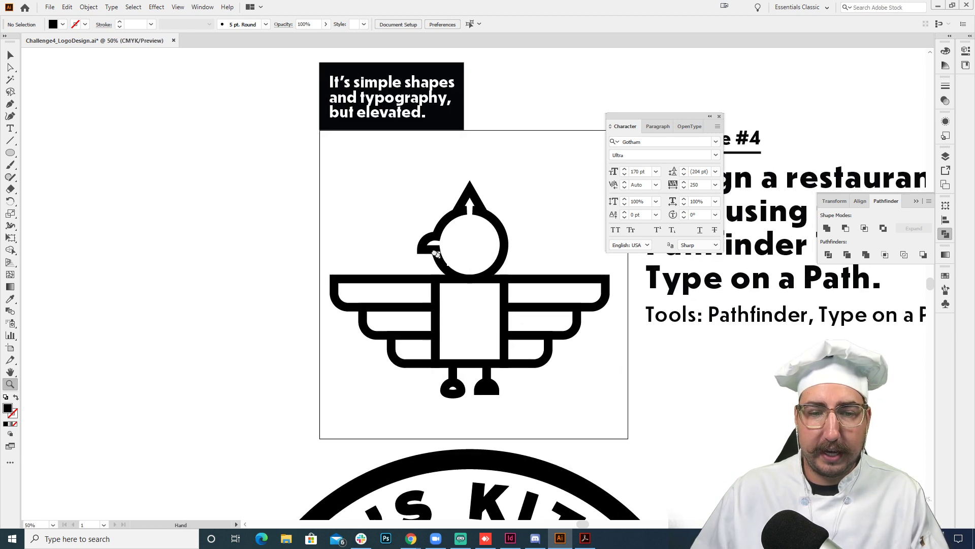
{"action": "left_click_drag", "start_coordinate": [436, 254], "coordinate": [386, 224]}
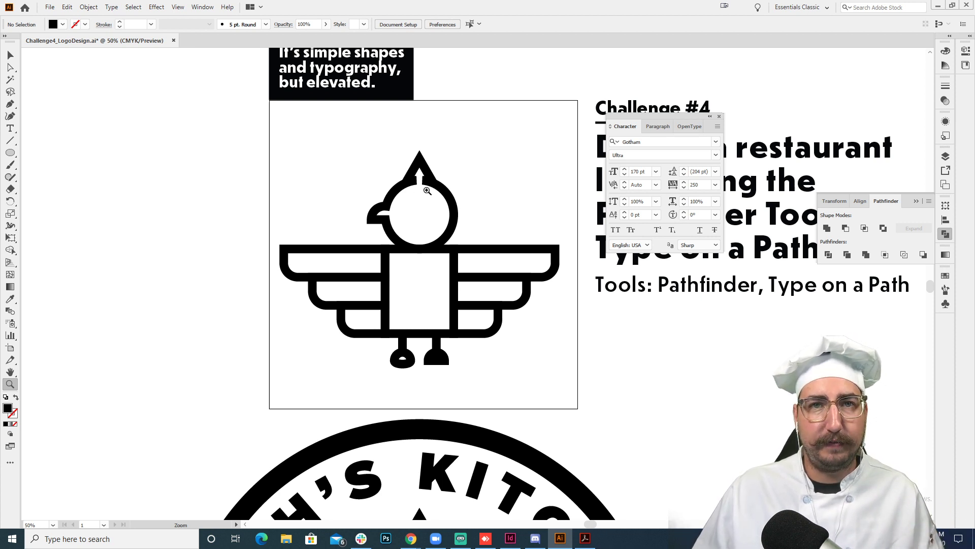
{"action": "scroll", "coordinate": [428, 191], "scroll_direction": "down", "scroll_amount": 10}
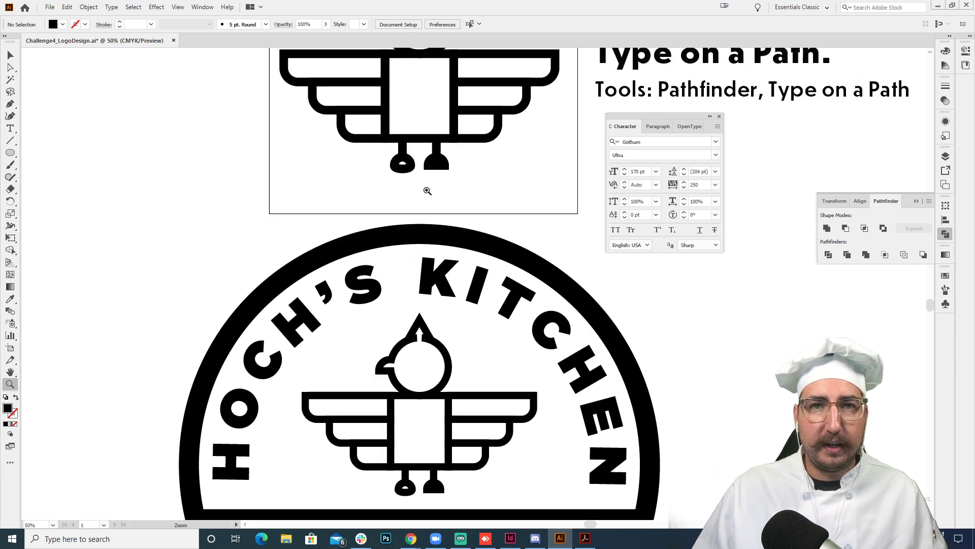
{"action": "scroll", "coordinate": [427, 190], "scroll_direction": "down", "scroll_amount": 2}
{"action": "left_click", "coordinate": [720, 116]}
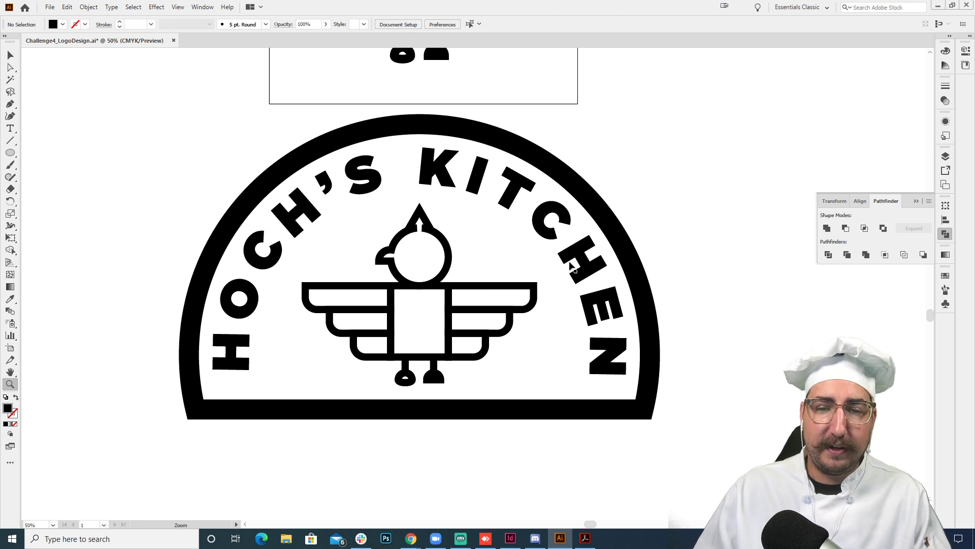
- Inspect the badge, type path and bird as bare outlines, and return to the normal preview
{"action": "key", "text": "v"}
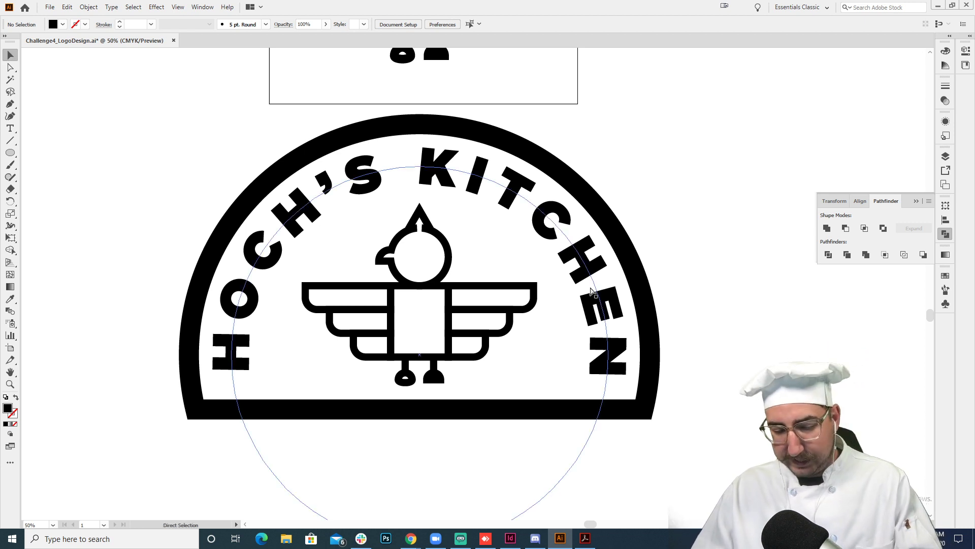
{"action": "key", "text": "ctrl+y"}
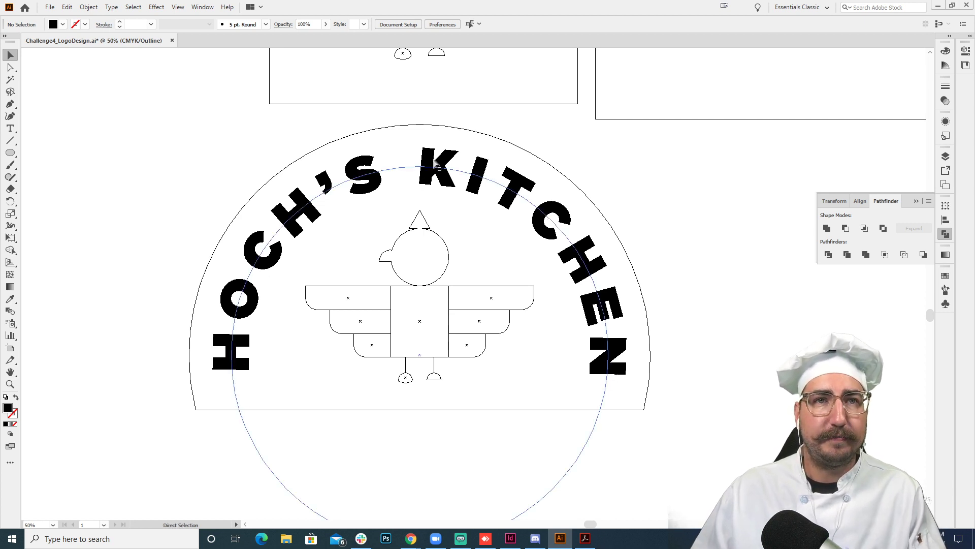
{"action": "key", "text": "ctrl+y"}
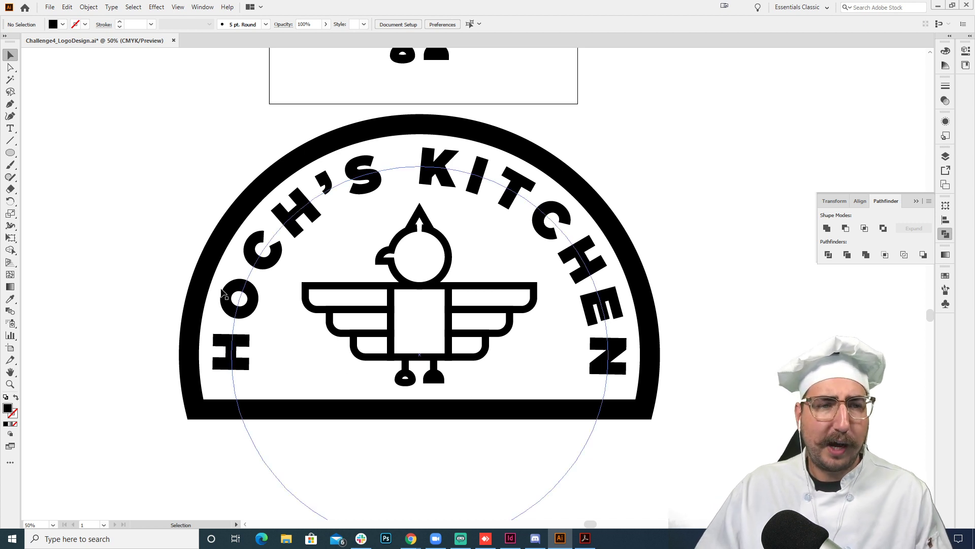
- Add a point text reading "est." over "2020" on two lines beside the badge's left edge
{"action": "key", "text": "t"}
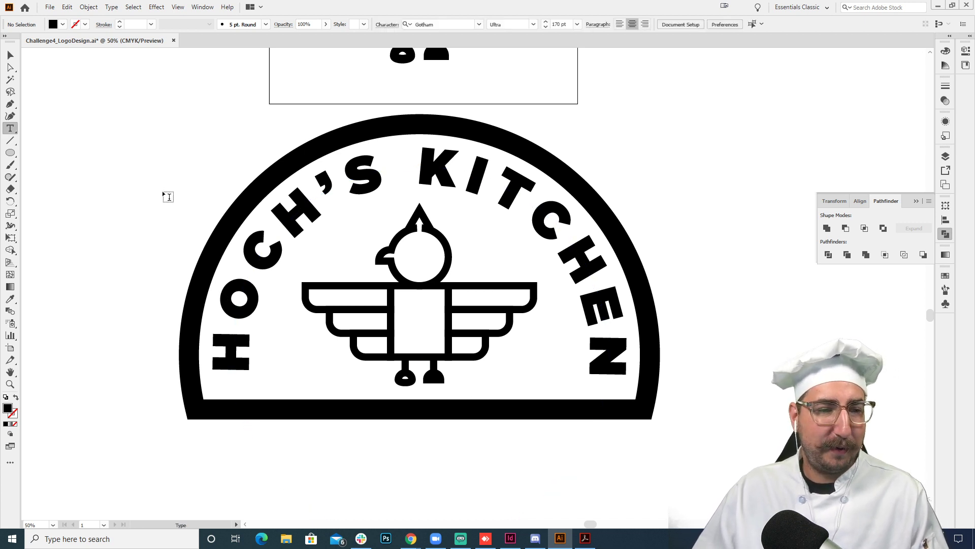
{"action": "left_click", "coordinate": [164, 189]}
{"action": "type", "text": "e"}
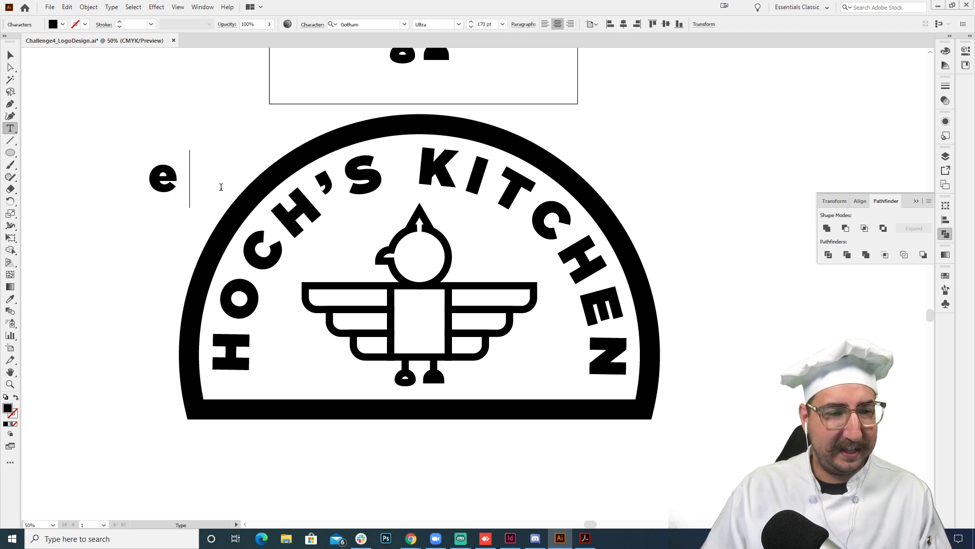
{"action": "type", "text": "st. "}
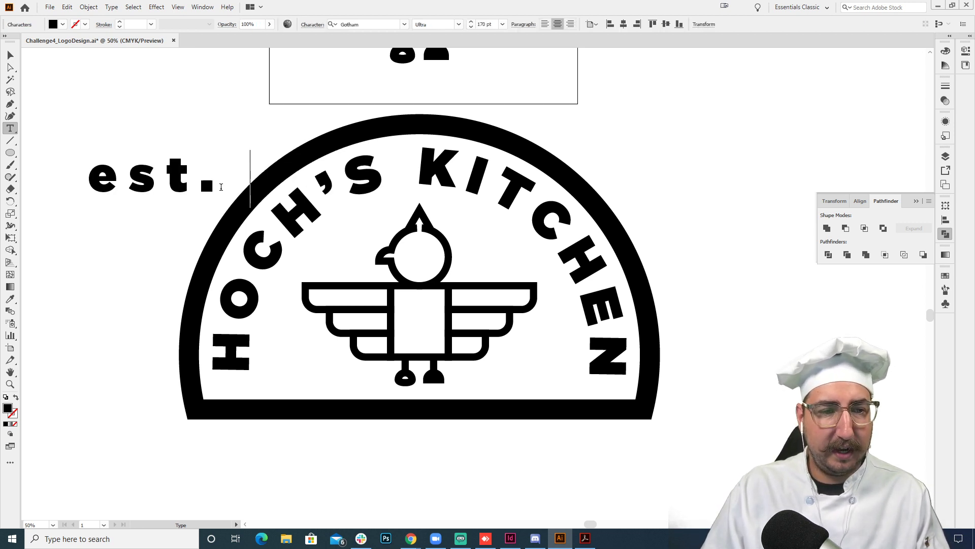
{"action": "type", "text": "2020"}
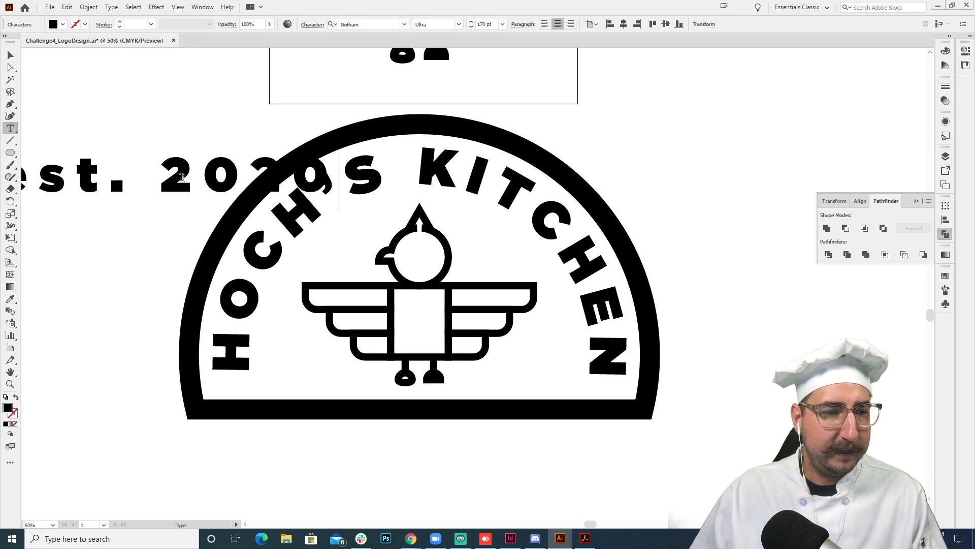
{"action": "left_click", "coordinate": [164, 170]}
{"action": "key", "text": "Return"}
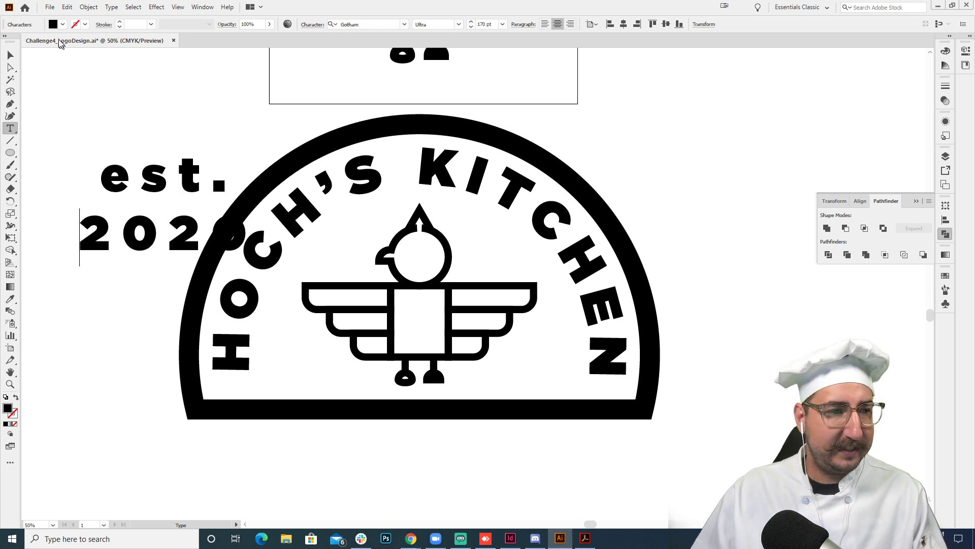
- Scale the "est. 2020" text down to about 53 pt and place it inside the badge beneath the bird's left wing
{"action": "key", "text": "Escape"}
{"action": "key", "text": "s"}
{"action": "left_click_drag", "start_coordinate": [294, 97], "coordinate": [222, 157]}
{"action": "key", "text": "v"}
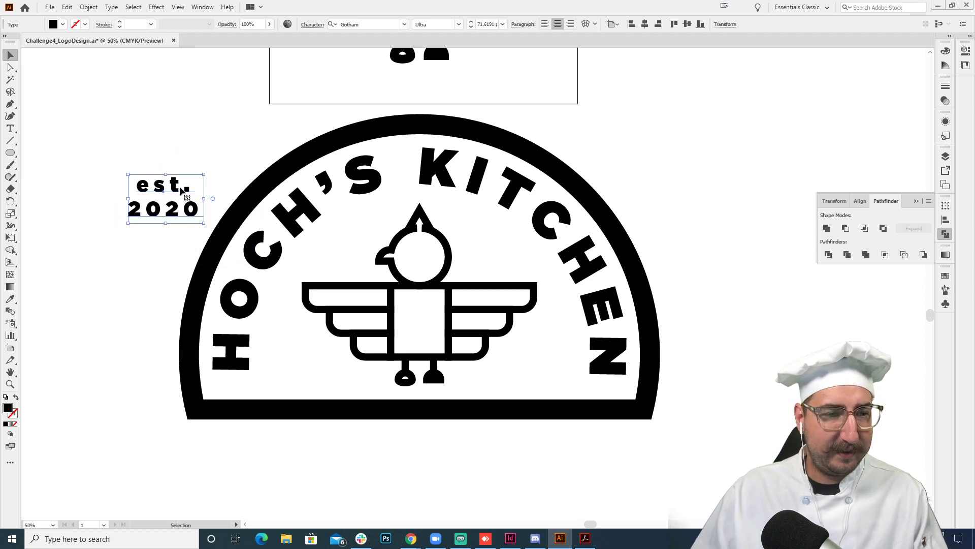
{"action": "left_click_drag", "start_coordinate": [177, 191], "coordinate": [313, 341]}
{"action": "key", "text": "s"}
{"action": "left_click_drag", "start_coordinate": [512, 231], "coordinate": [466, 258]}
{"action": "key", "text": "v"}
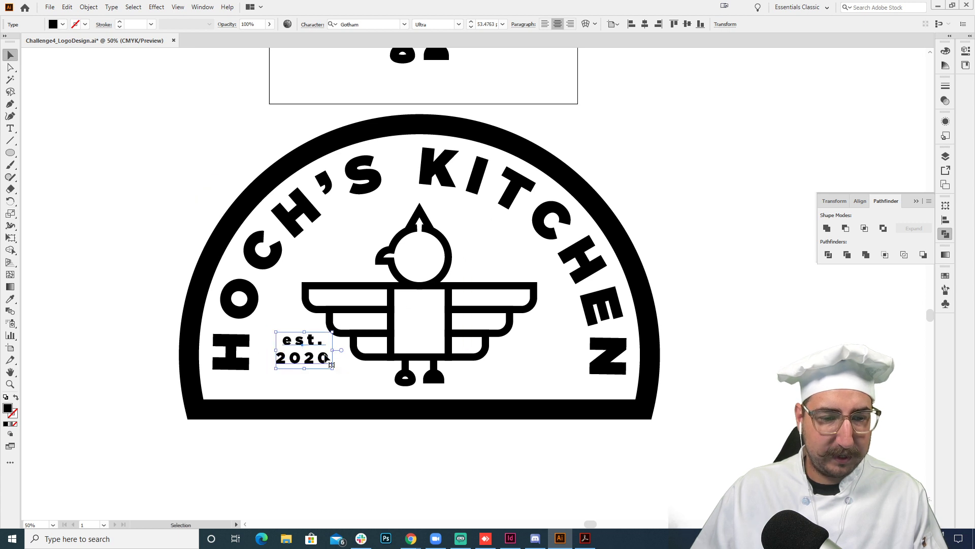
- Duplicate the "est. 2020" text beneath the bird's right wing and change the copy to "ai" over "dcc"
{"action": "left_click_drag", "start_coordinate": [321, 355], "coordinate": [562, 362]}
{"action": "double_click", "coordinate": [547, 347]}
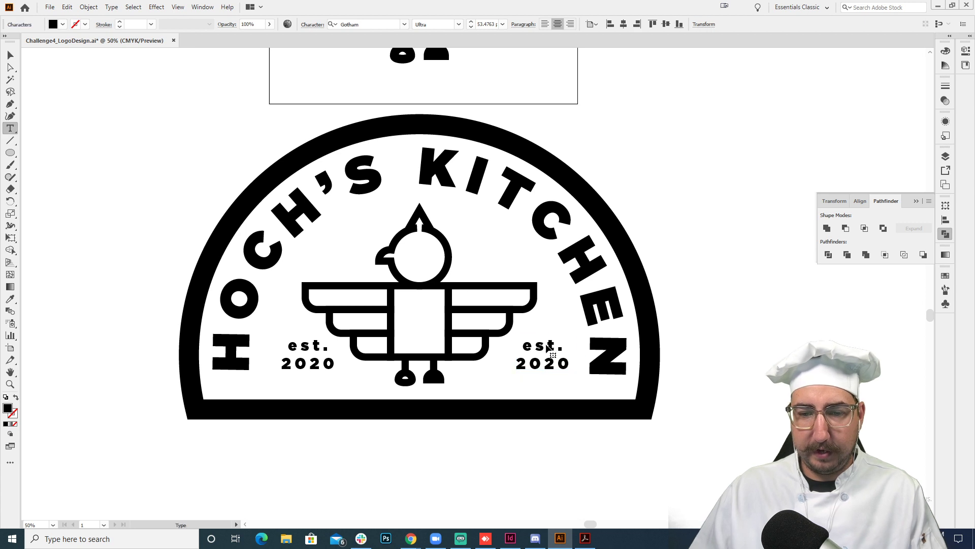
{"action": "key", "text": "ctrl+a"}
{"action": "type", "text": "ai"}
{"action": "key", "text": "Return"}
{"action": "type", "text": "dcc"}
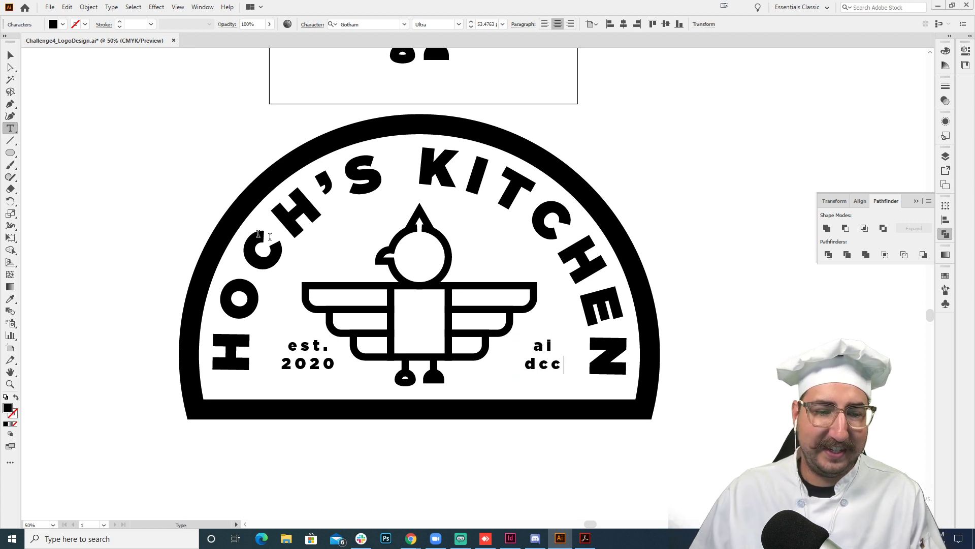
{"action": "left_click", "coordinate": [10, 55]}
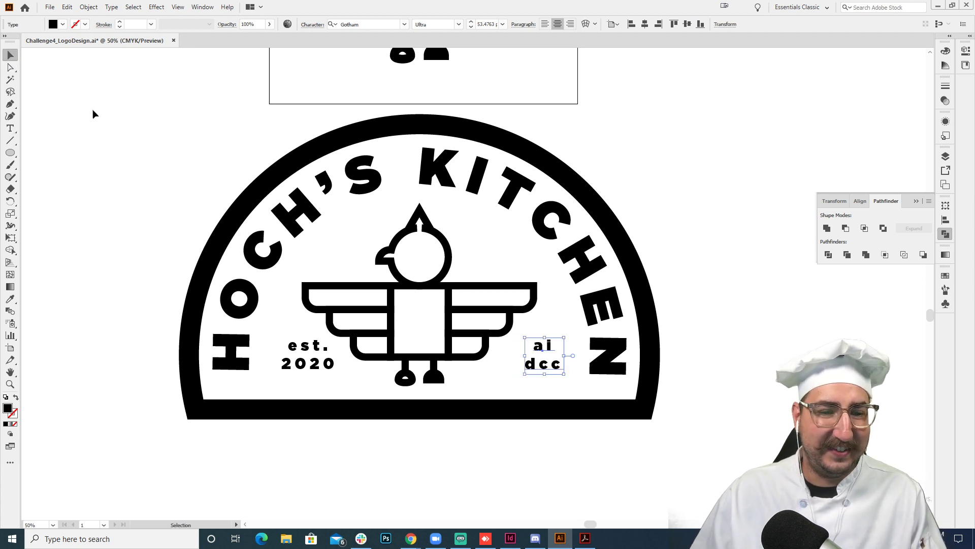
{"action": "left_click", "coordinate": [94, 112]}
- Delete the bird's head, body, wings, legs and feet from inside the badge
{"action": "left_click", "coordinate": [422, 281], "text": "ctrl+alt"}
{"action": "left_click", "coordinate": [485, 250]}
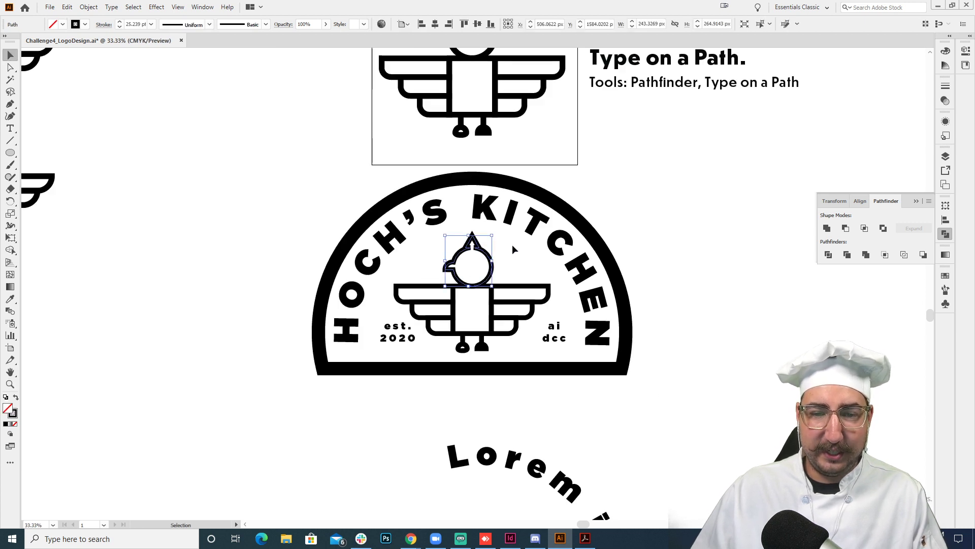
{"action": "left_click_drag", "start_coordinate": [512, 245], "coordinate": [455, 337]}
{"action": "left_click", "coordinate": [497, 221], "text": "shift"}
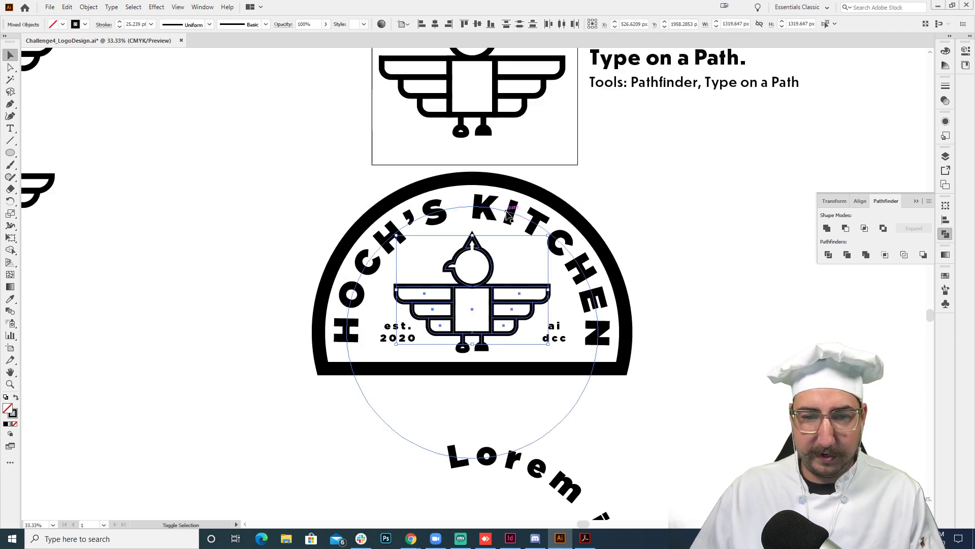
{"action": "key", "text": "Delete"}
{"action": "left_click", "coordinate": [463, 353]}
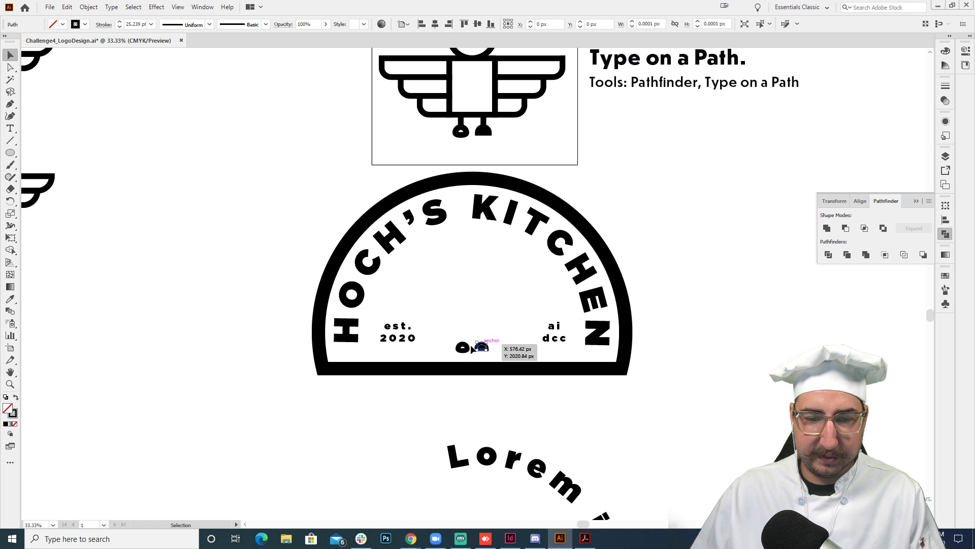
{"action": "key", "text": "Delete"}
- Copy the lower eagle design beside the artboard and paste it over the badge
{"action": "key", "text": "space"}
{"action": "left_click_drag", "start_coordinate": [86, 175], "coordinate": [358, 258]}
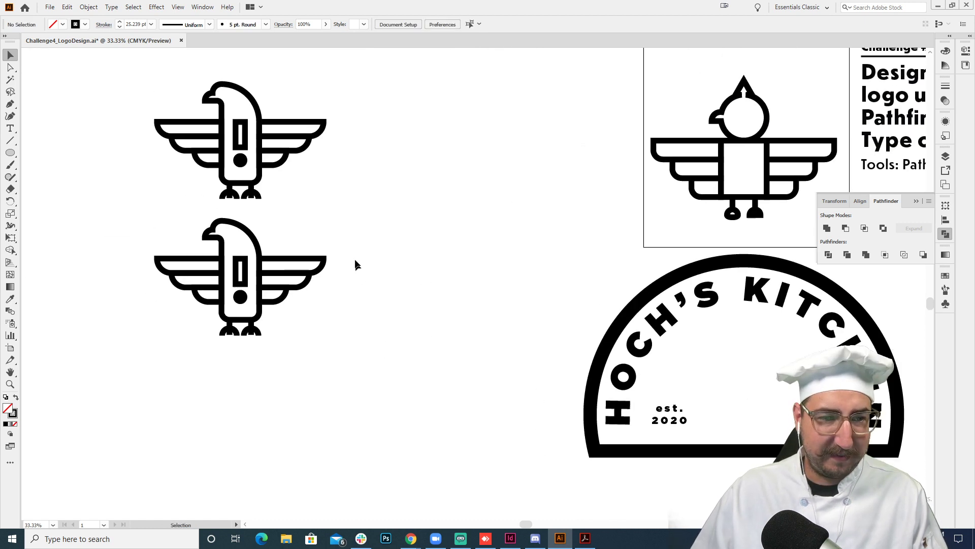
{"action": "left_click_drag", "start_coordinate": [368, 209], "coordinate": [113, 351]}
{"action": "key", "text": "ctrl+c"}
{"action": "key", "text": "space"}
{"action": "left_click_drag", "start_coordinate": [469, 359], "coordinate": [140, 278]}
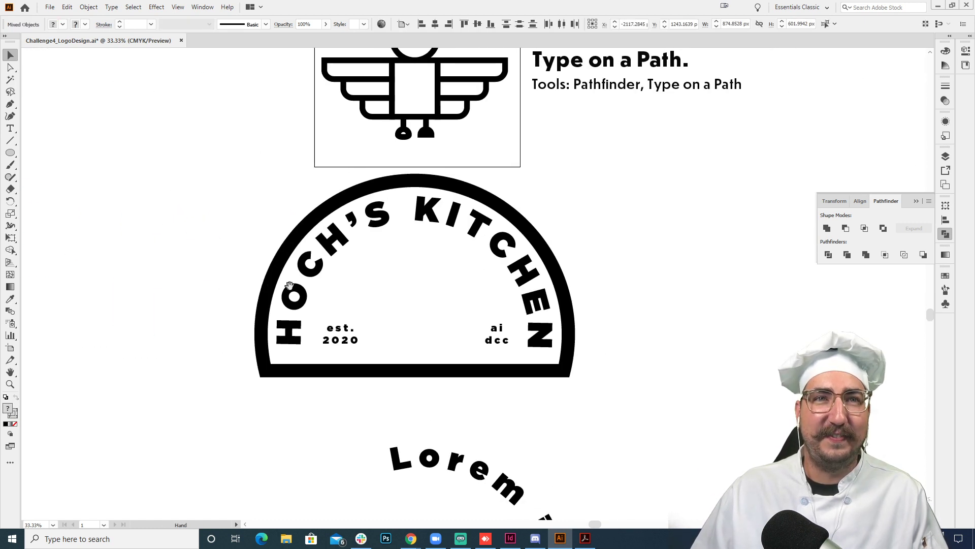
{"action": "key", "text": "ctrl+v"}
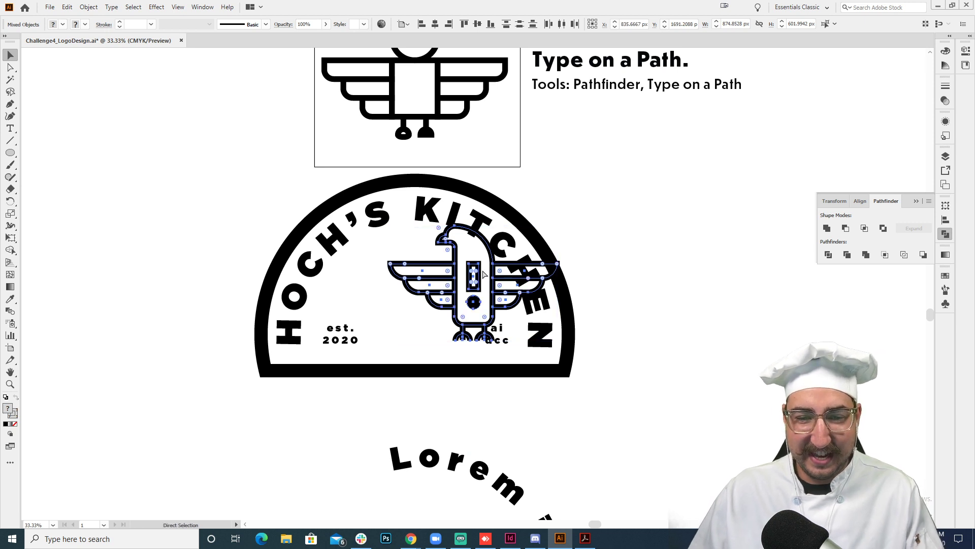
- Group the pasted eagle and center it horizontally in the badge between the two small texts
{"action": "key", "text": "ctrl+g"}
{"action": "left_click_drag", "start_coordinate": [477, 273], "coordinate": [427, 281]}
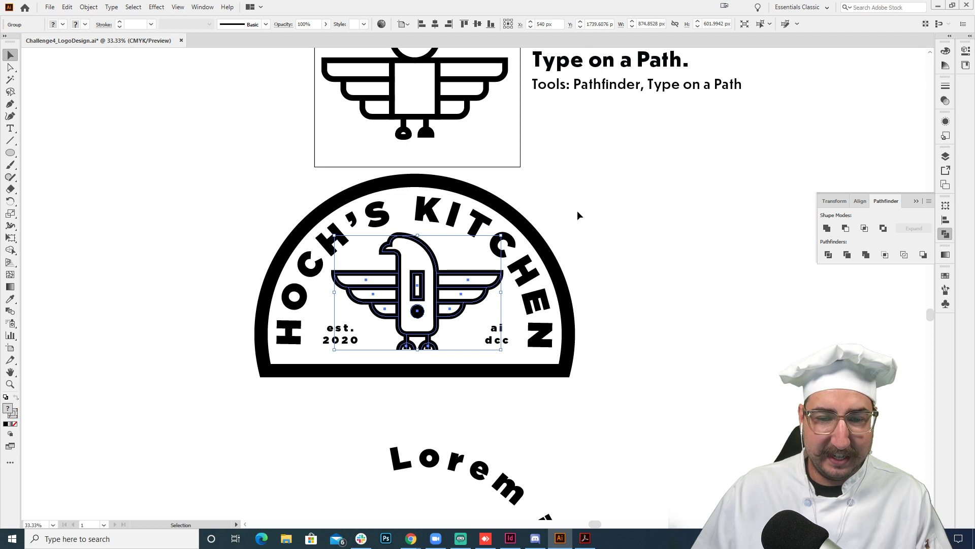
{"action": "left_click", "coordinate": [592, 212]}
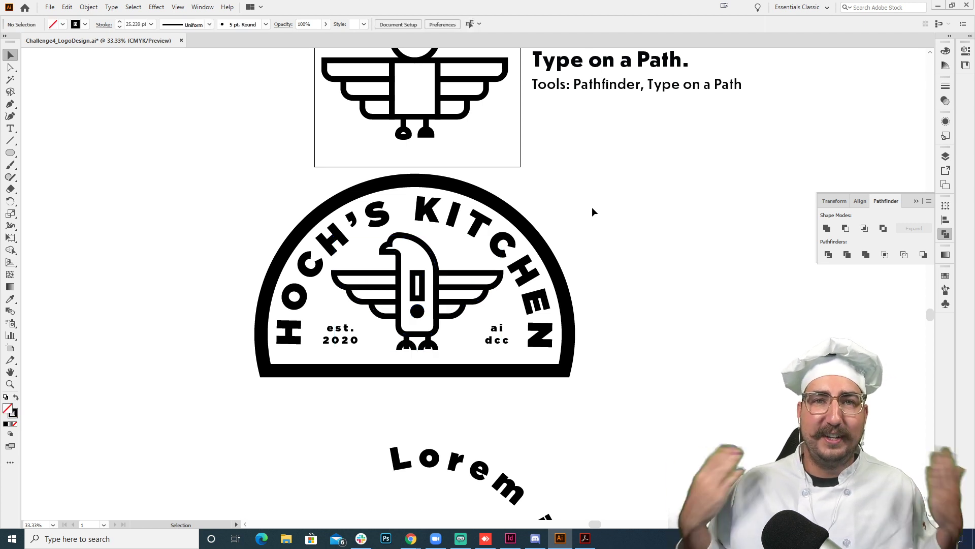